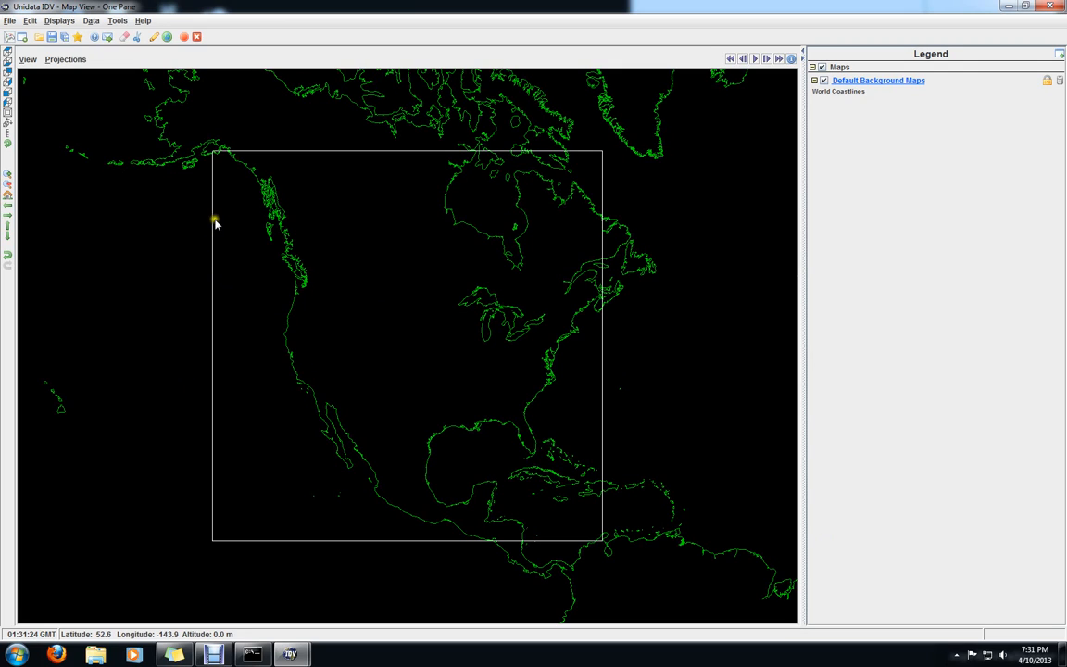
Set the map view's colour scheme to black on white
click(28, 61)
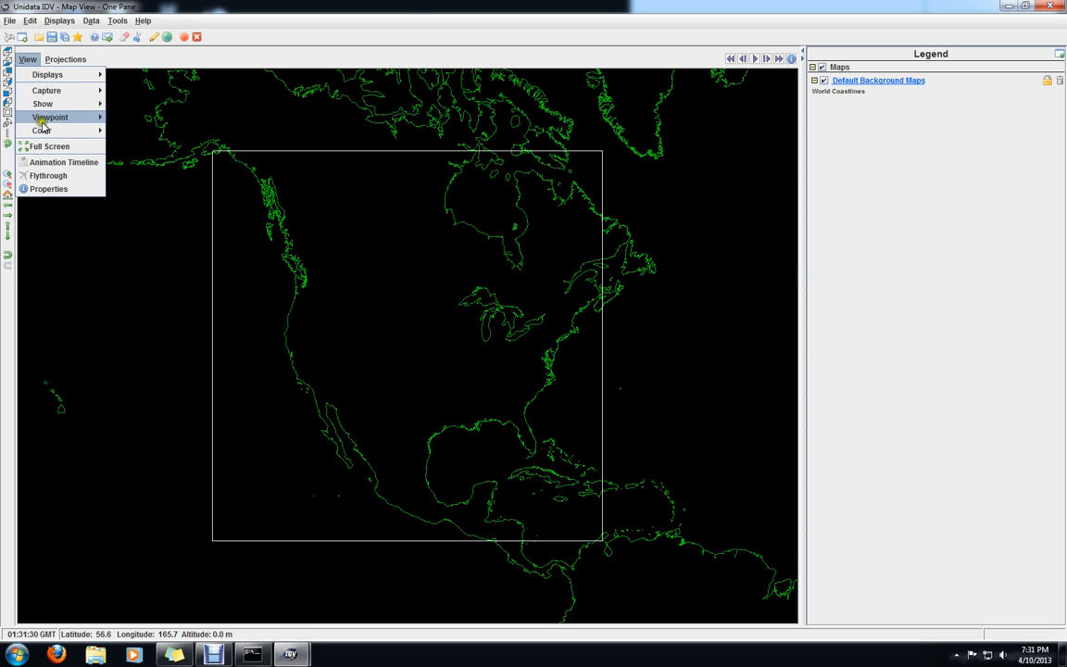
mouse_move(42, 132)
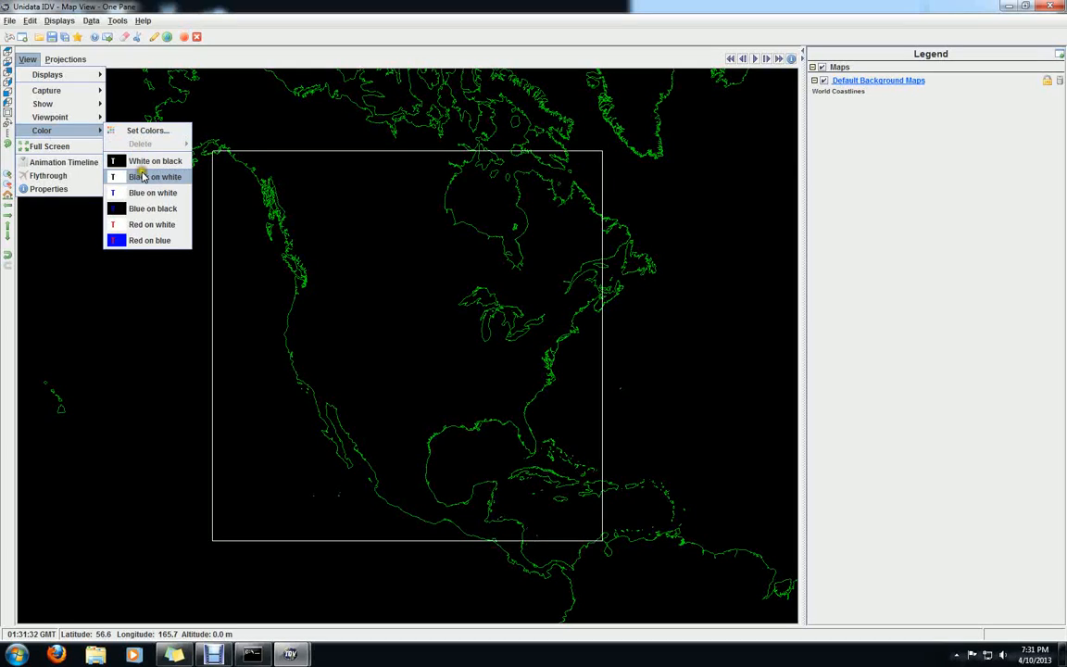
click(141, 177)
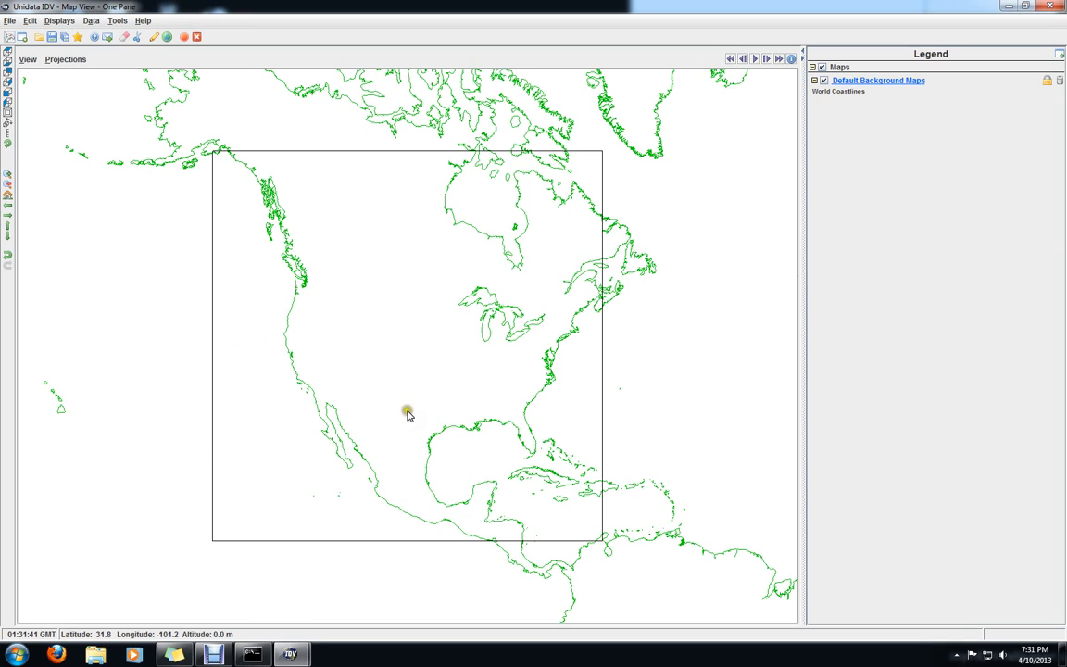
scroll(400, 431, up, 2)
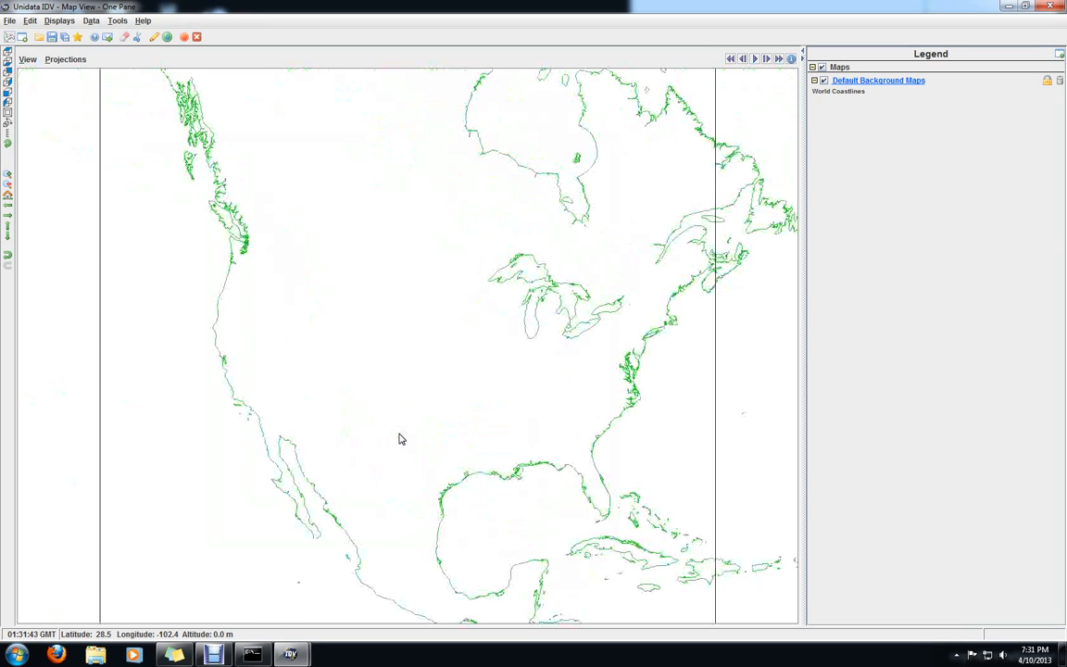
In the Dashboard's background map settings, hide World Coastlines and show the North & Central America map
mouse_move(291, 654)
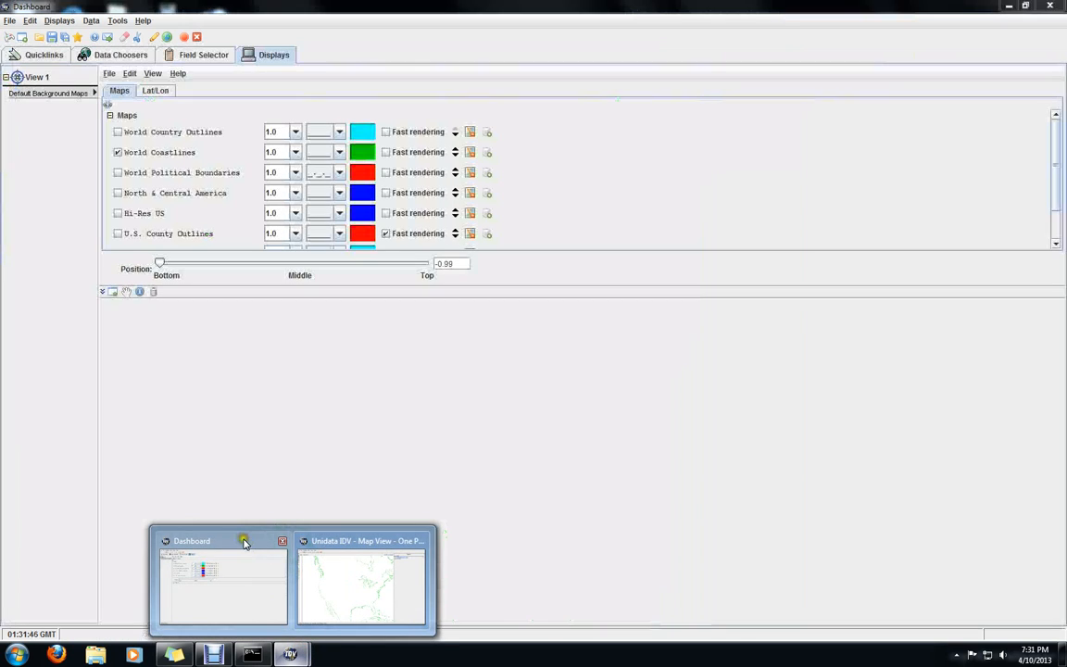
click(239, 544)
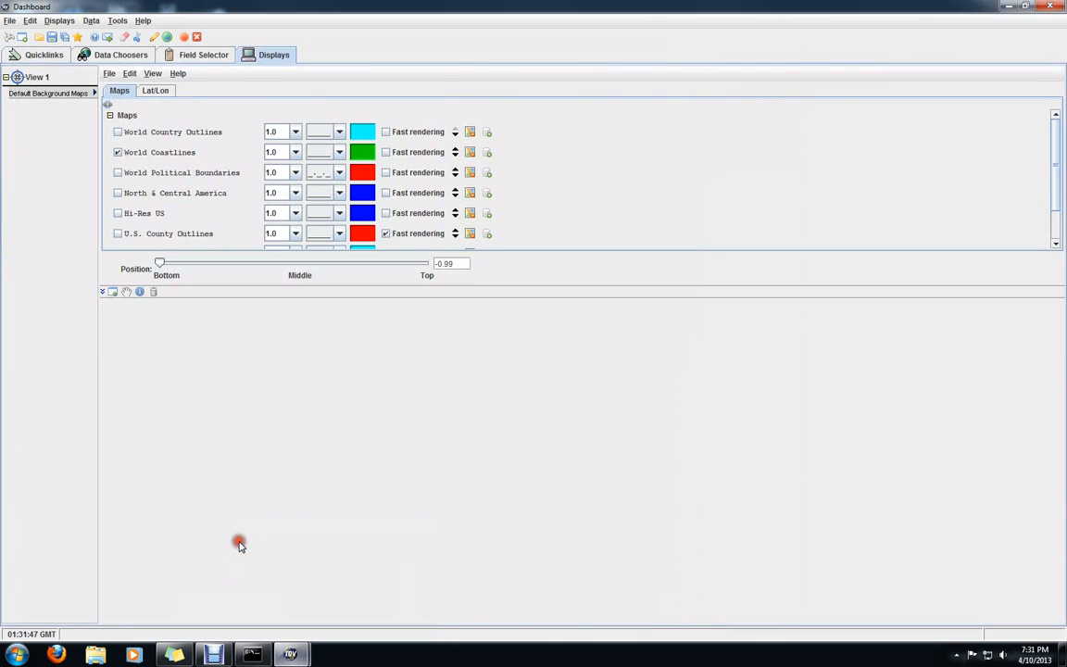
click(116, 152)
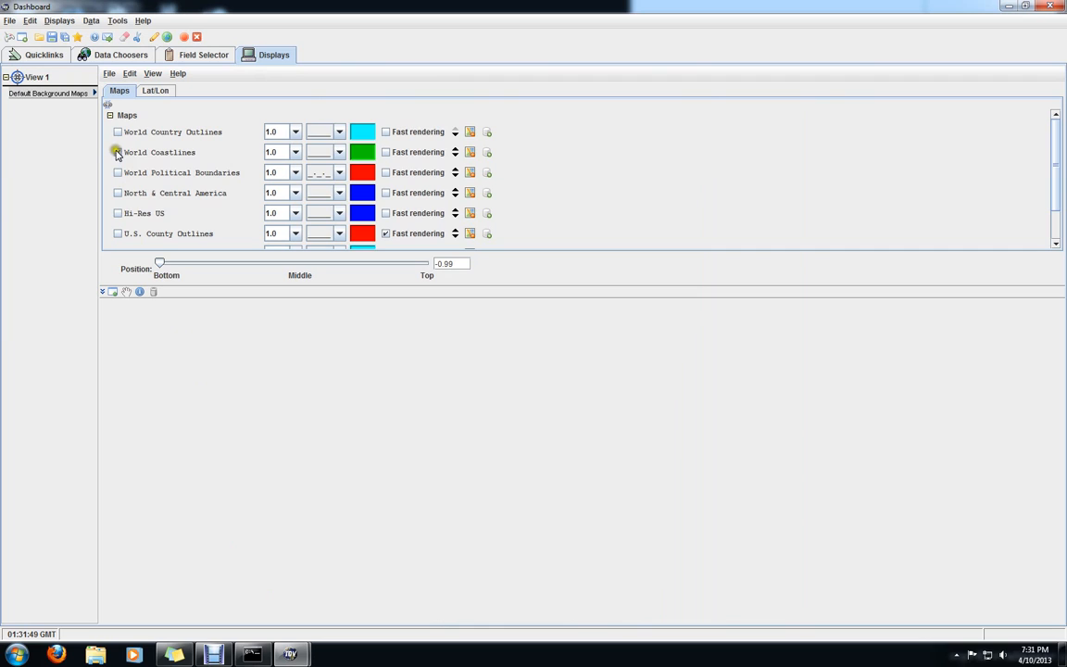
click(116, 151)
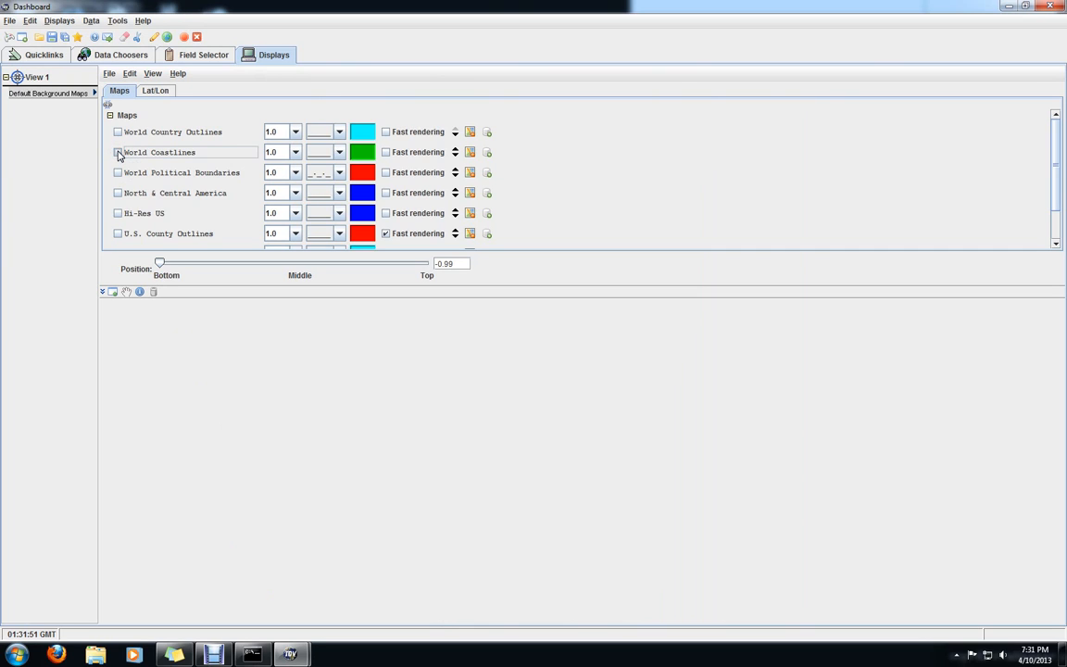
click(117, 193)
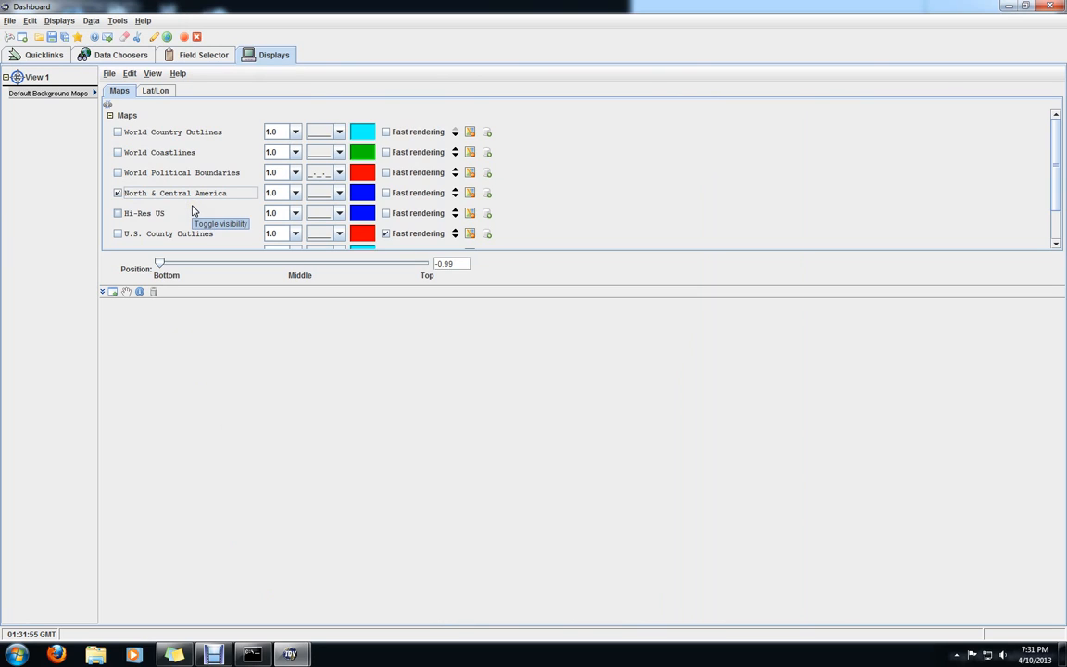
Change the North & Central America map's line colour to gray and check it in the map view
click(364, 196)
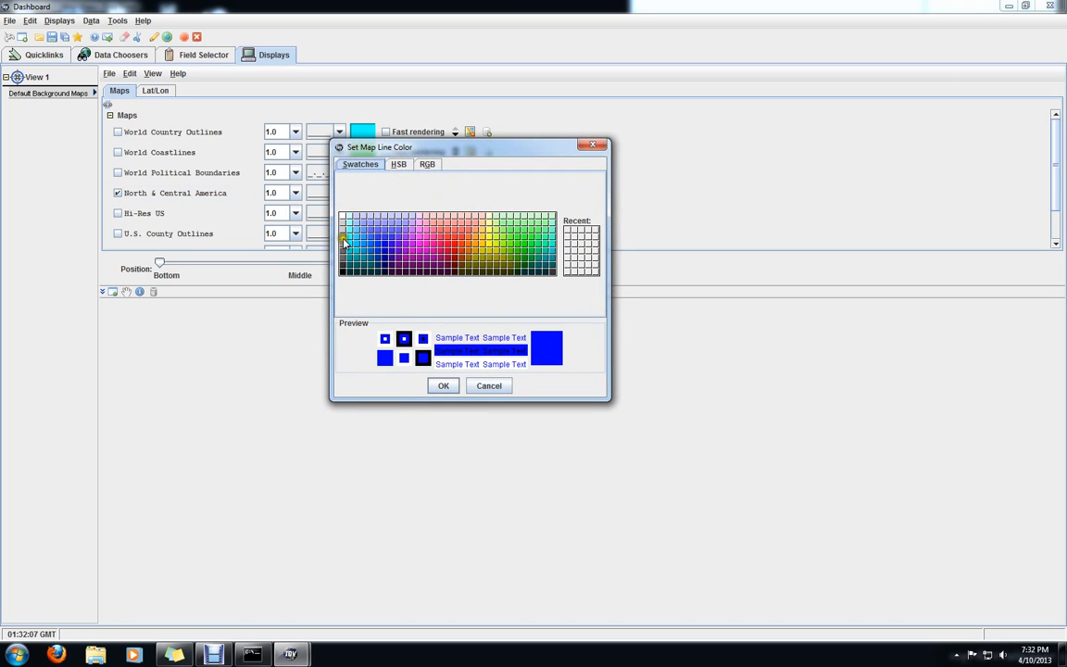
click(343, 240)
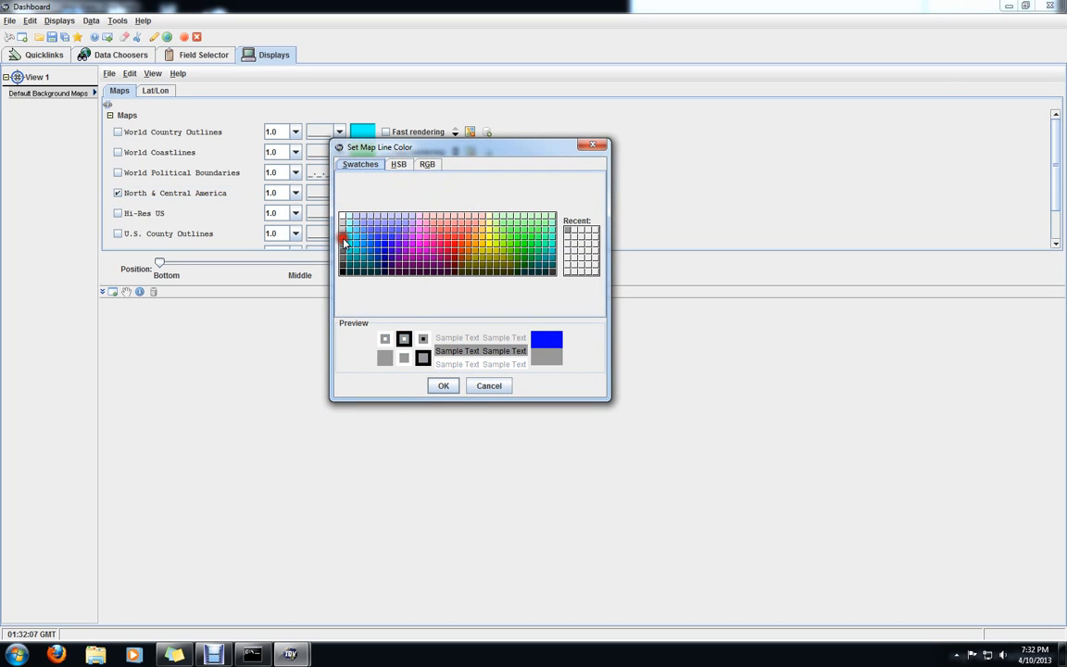
click(443, 387)
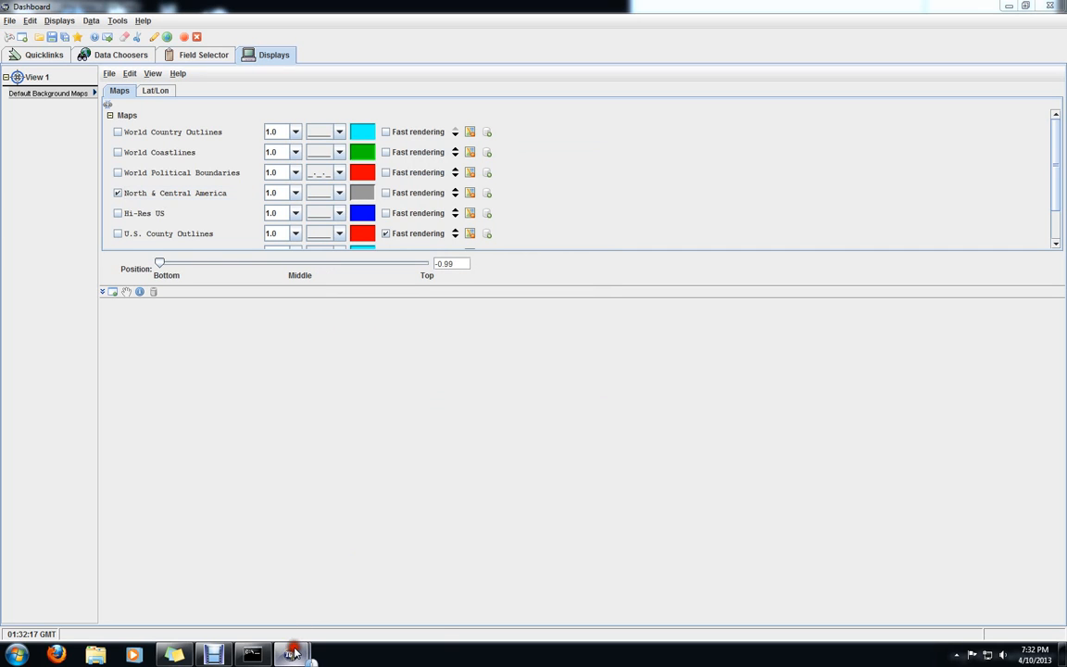
mouse_move(290, 653)
click(321, 549)
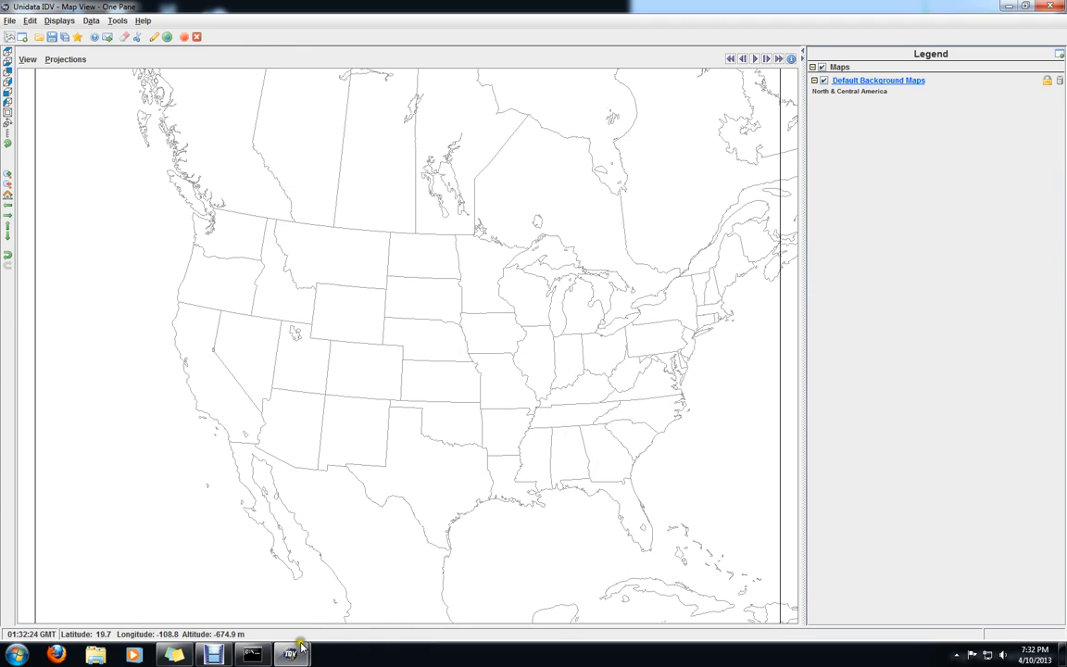
Return to the Dashboard and open the catalogs data chooser with the IDV catalog
mouse_move(298, 653)
click(255, 552)
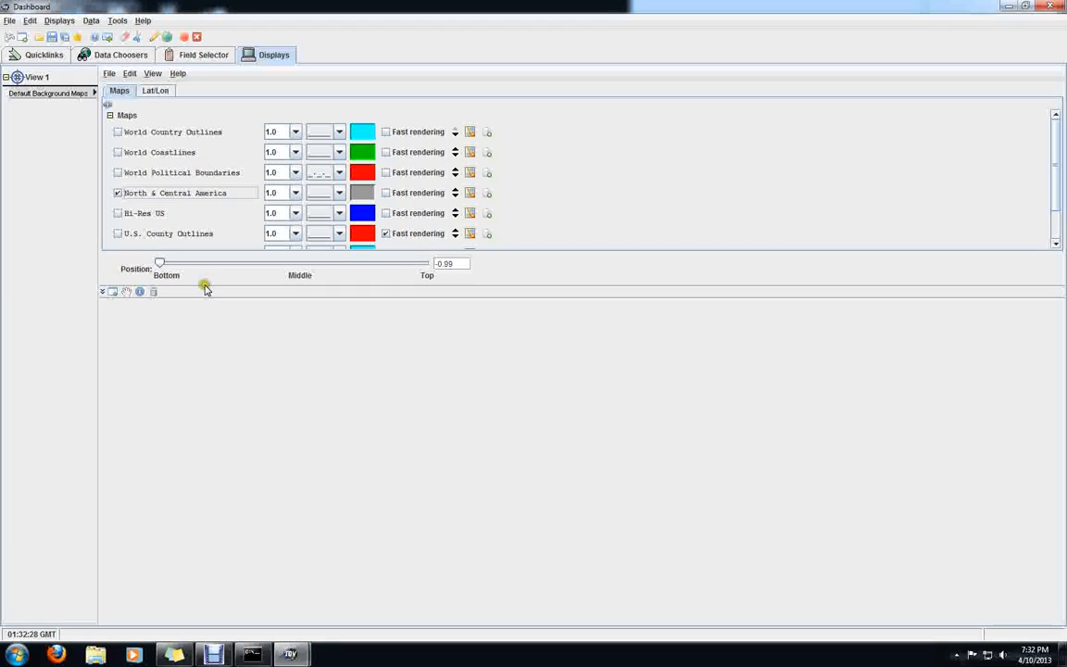
click(115, 55)
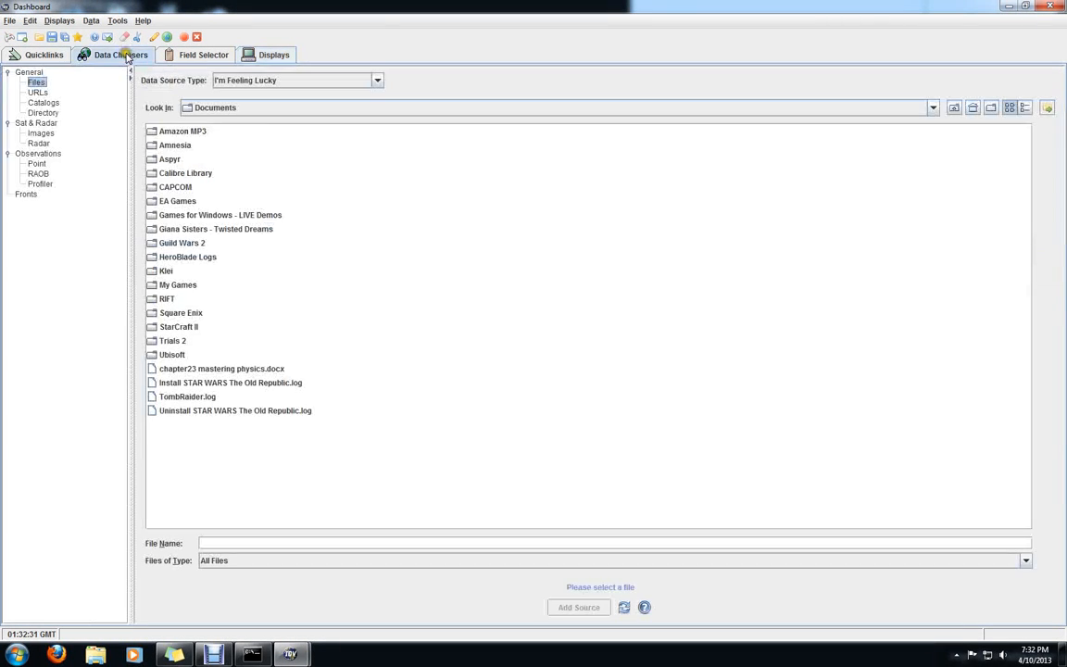
click(185, 54)
click(128, 57)
click(36, 93)
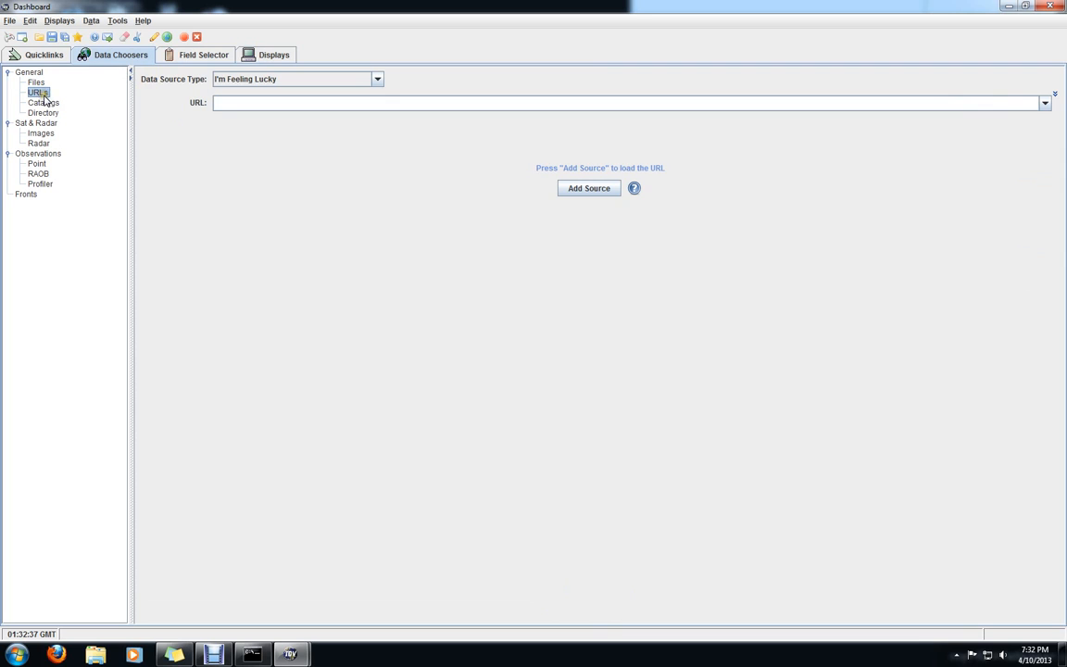
click(43, 102)
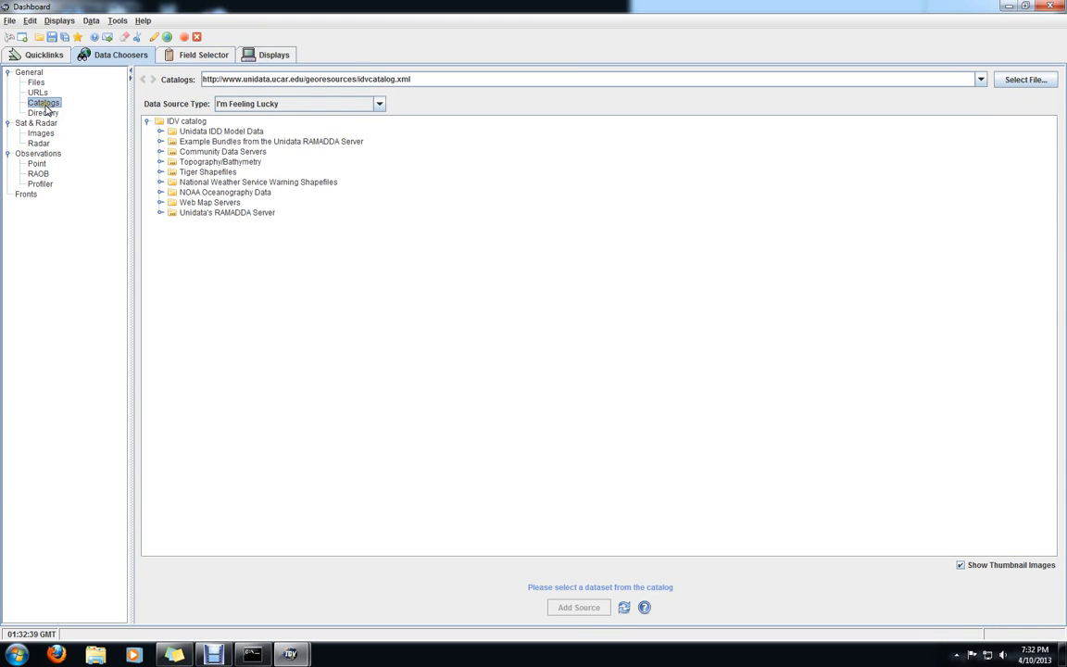
Load NAM CONUS 80km 20130410 1200.grib1 as a data source from the IDV Model Data's North American Model, NCEP NAM CONUS 80 km
click(161, 131)
click(171, 151)
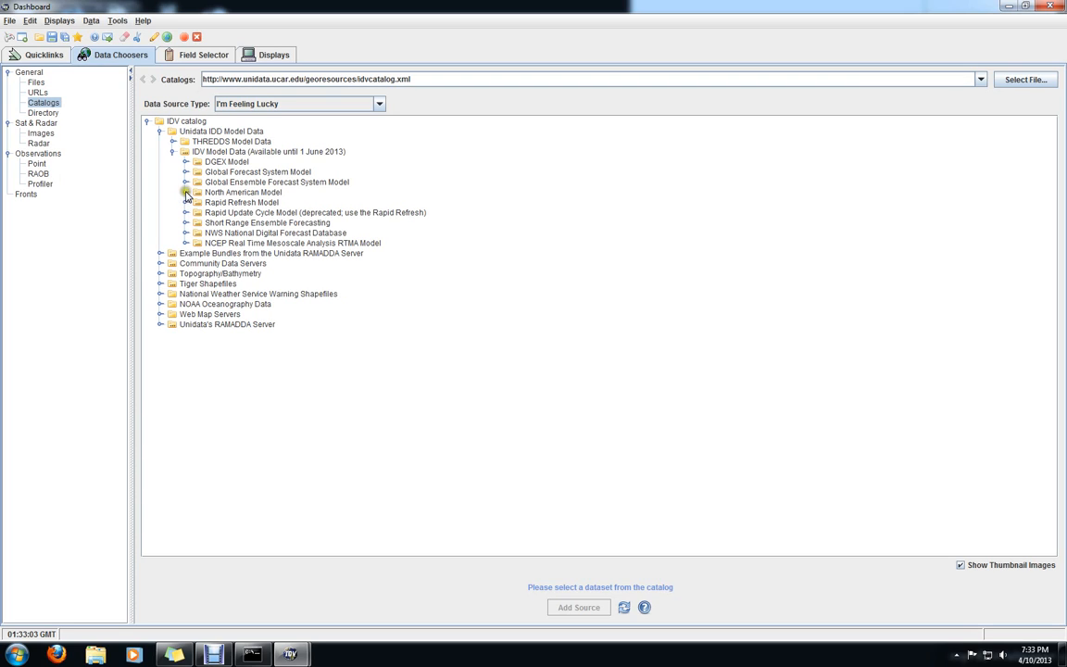
click(185, 192)
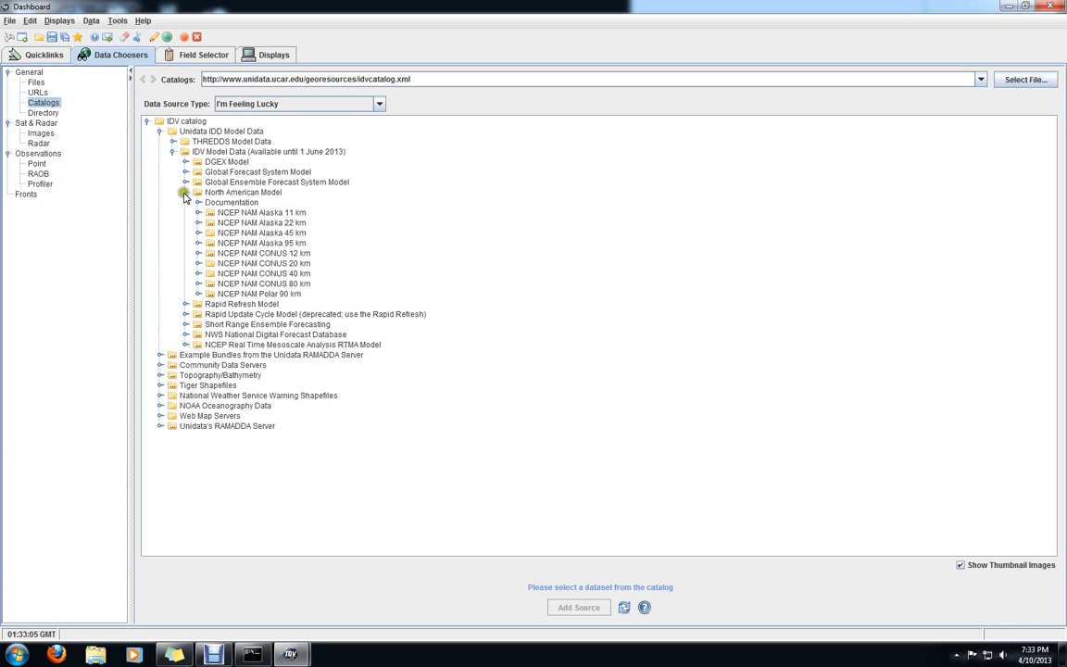
click(198, 283)
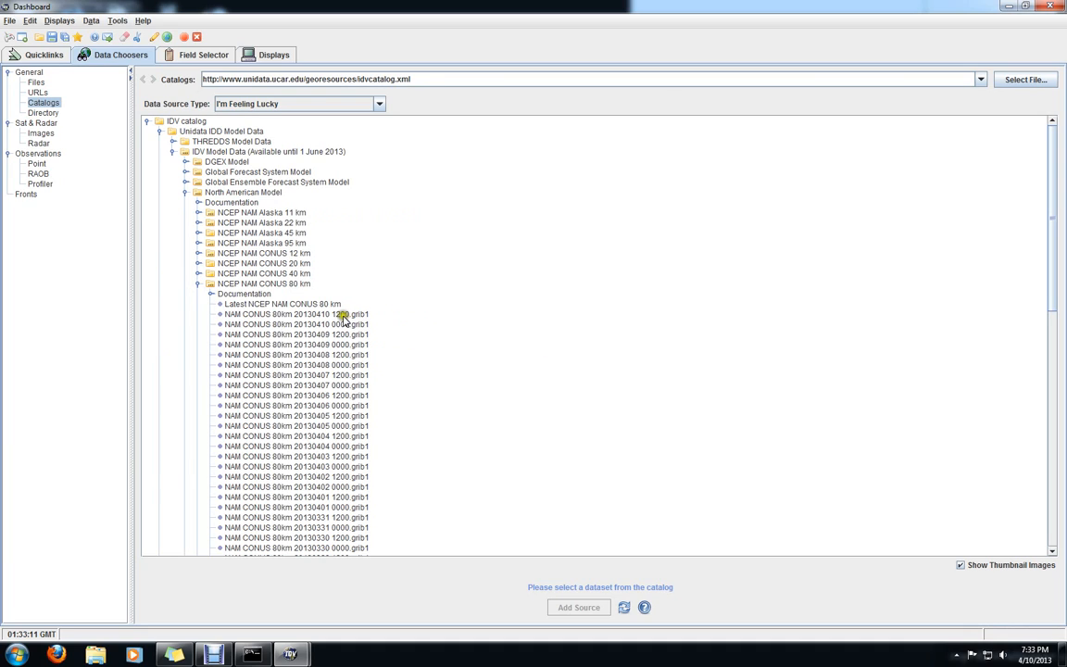
click(294, 316)
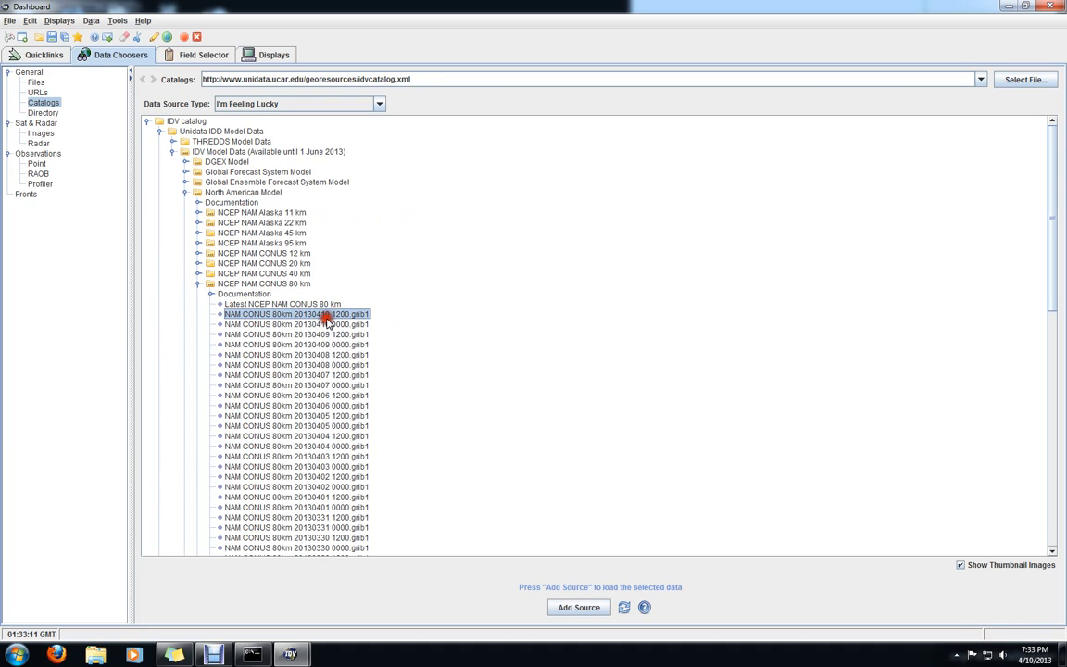
click(579, 607)
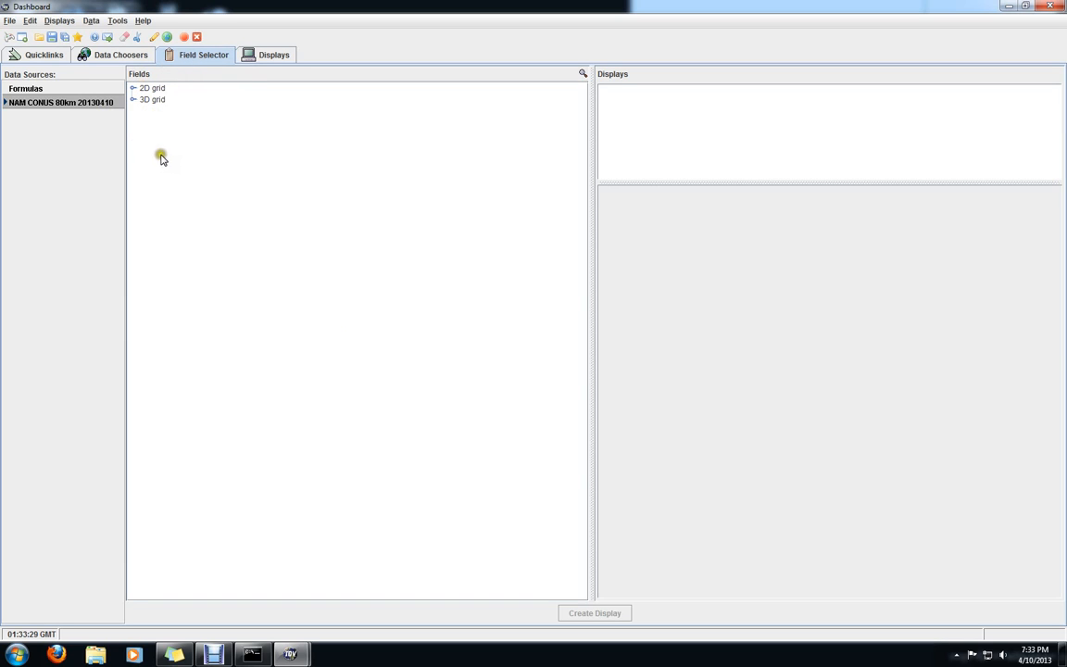
Expand the 2D and 3D grid fields and select the 2D field Pressure_reduced_to_MSL @ msl
click(132, 88)
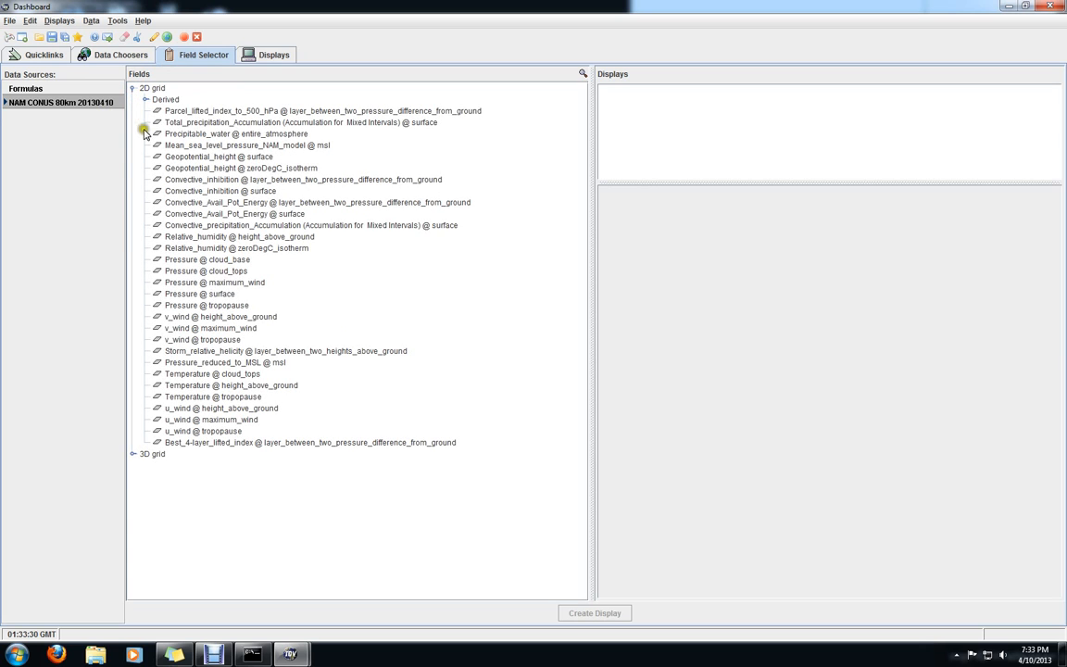
click(133, 453)
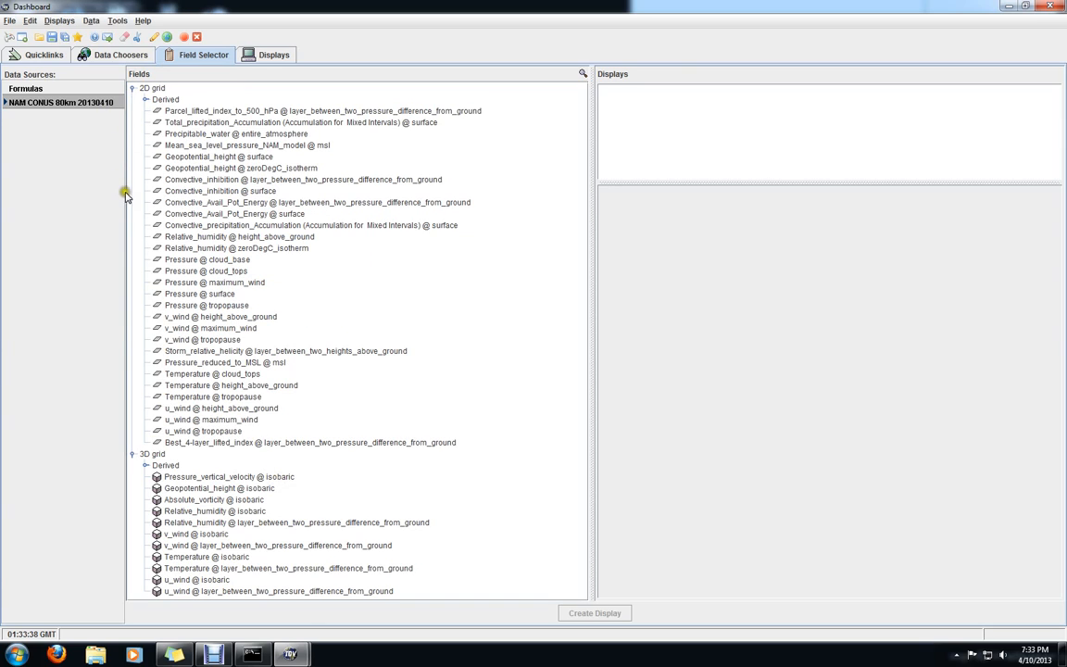
click(212, 362)
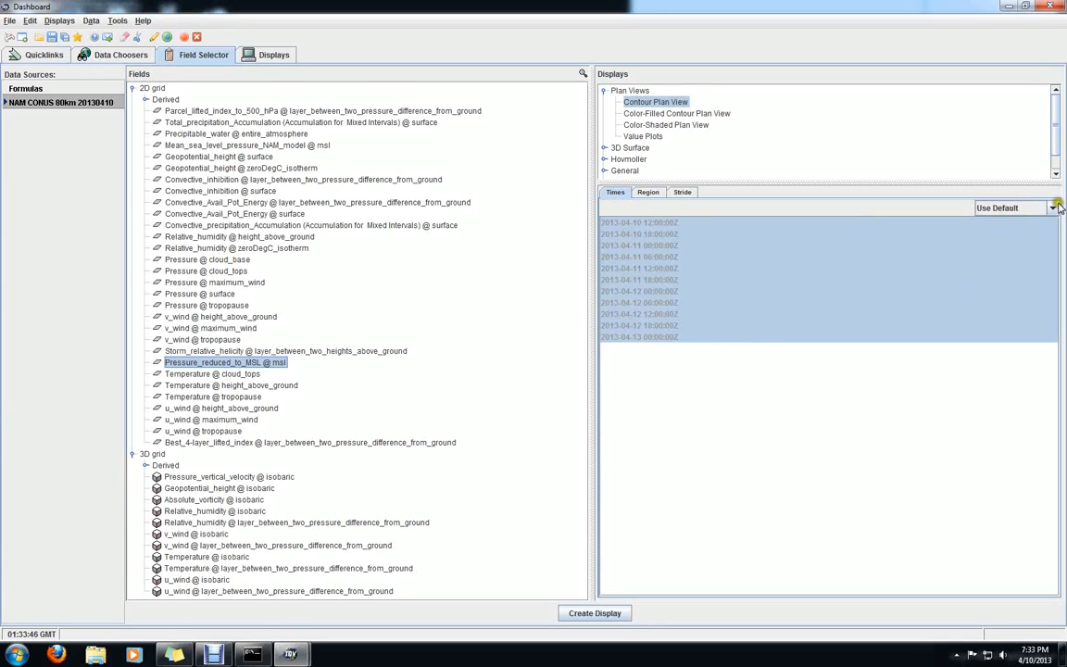
click(1010, 209)
click(1005, 234)
click(639, 222)
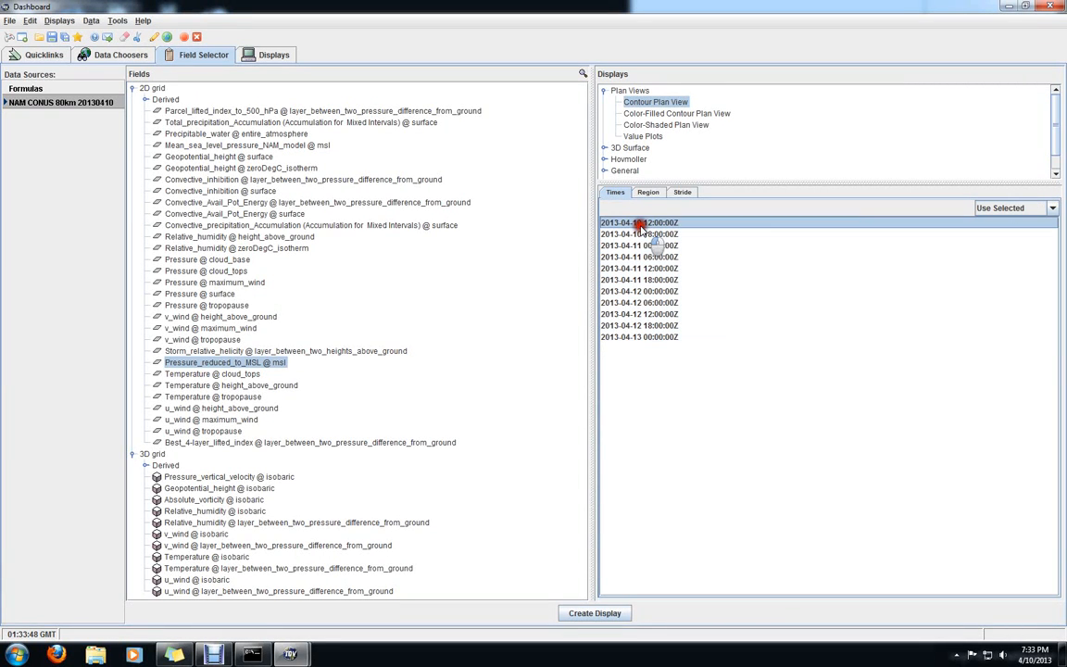
click(644, 223)
click(644, 234)
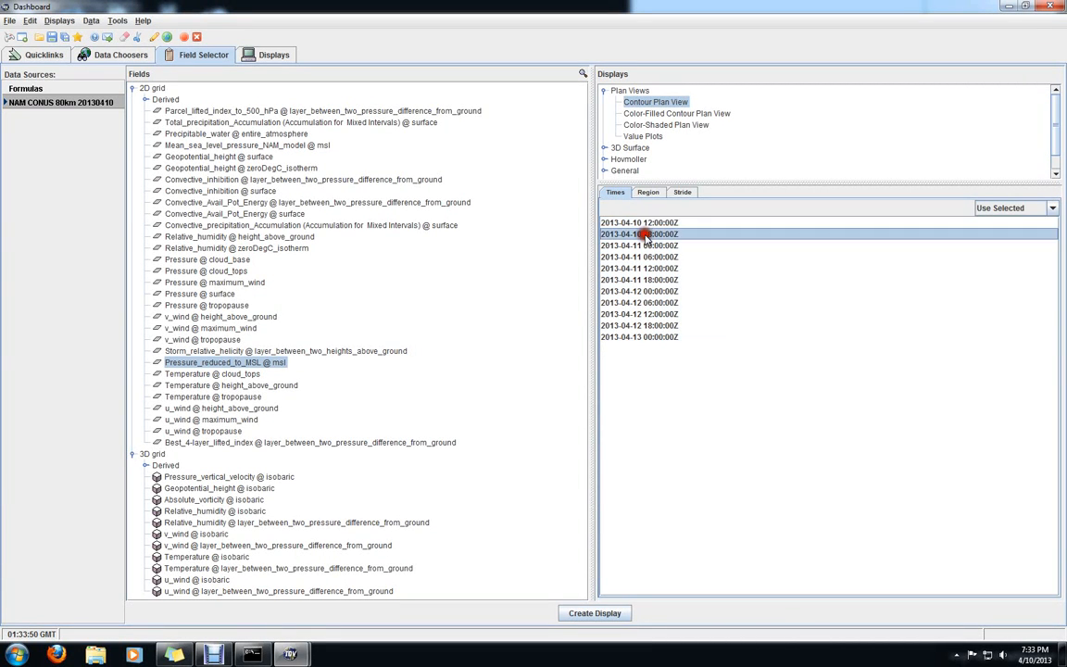
click(648, 223)
click(1052, 208)
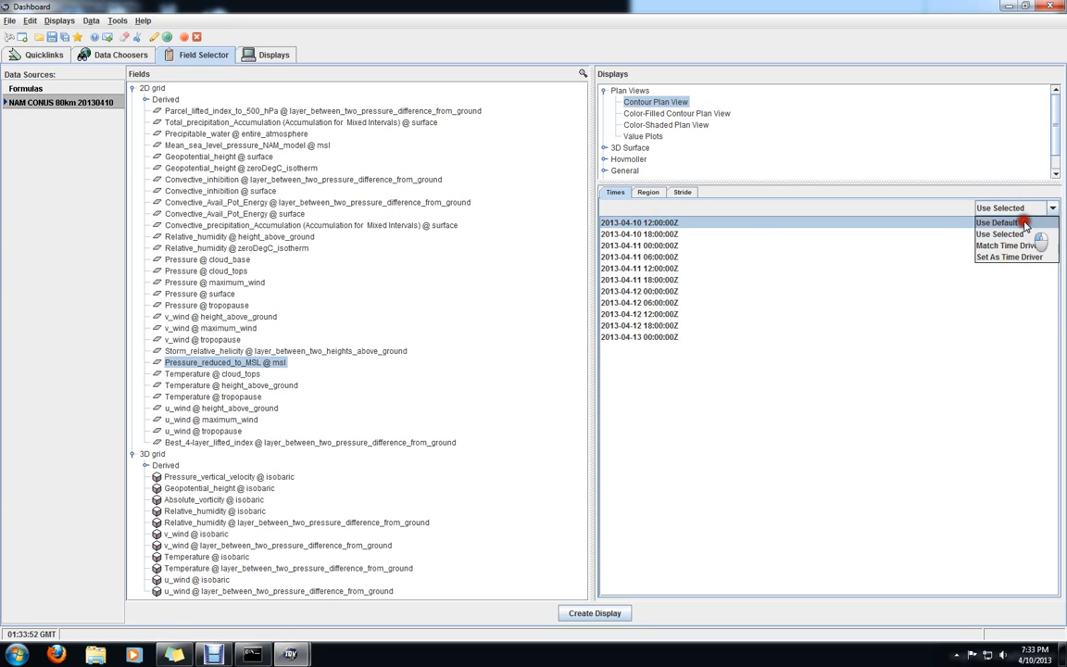
click(1024, 222)
click(1054, 206)
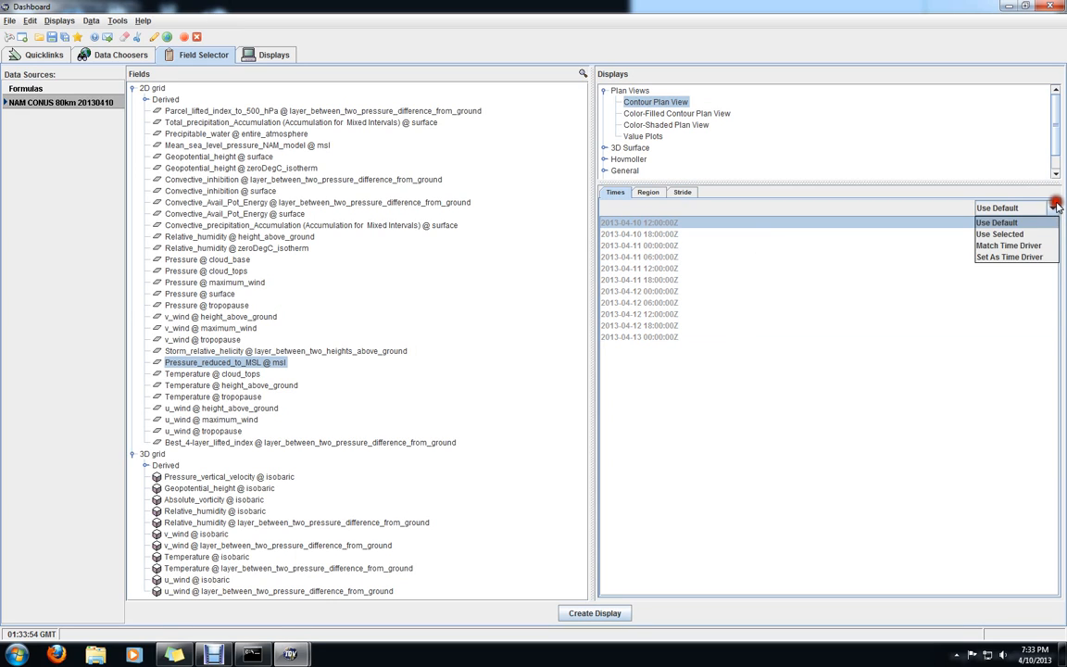
click(1008, 233)
click(665, 224)
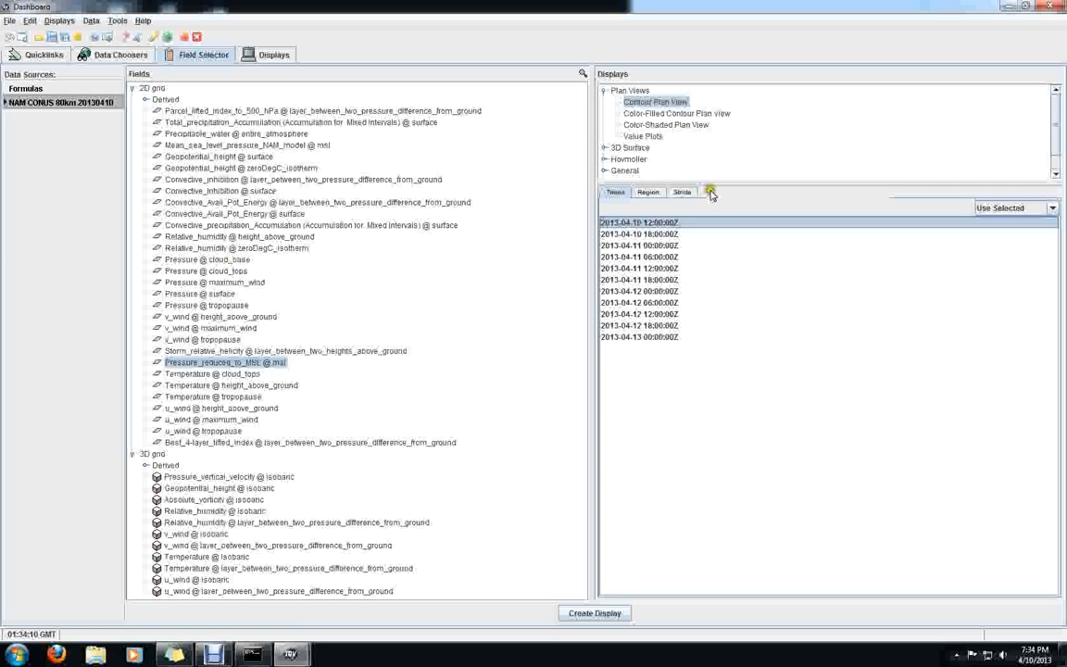
click(593, 613)
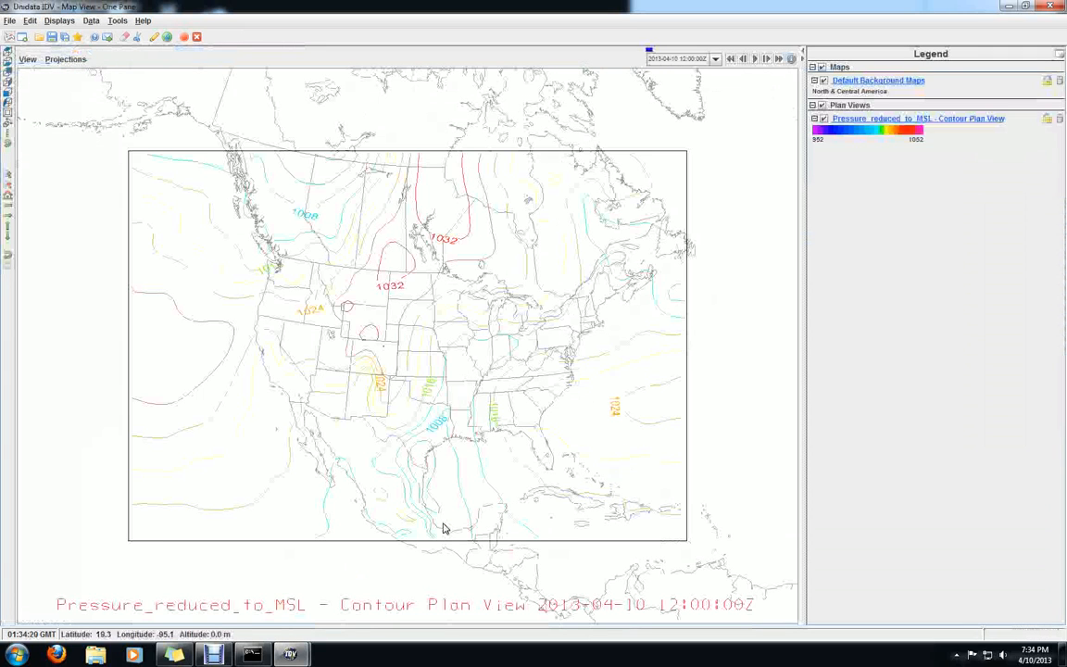
scroll(429, 505, up, 2)
scroll(429, 505, down, 2)
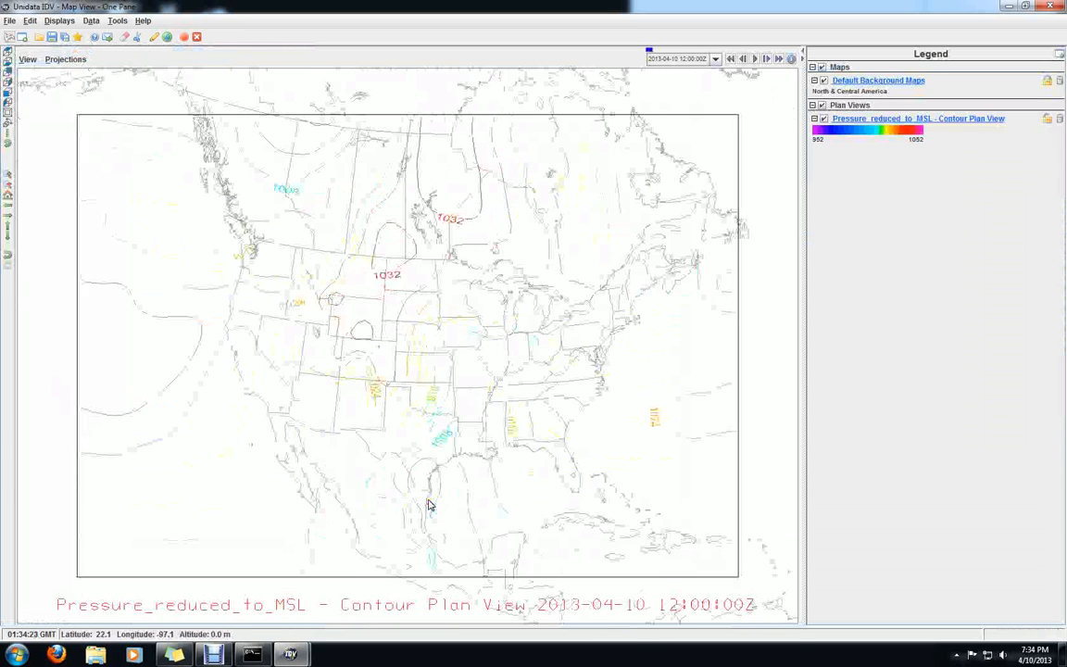
scroll(428, 505, down, 1)
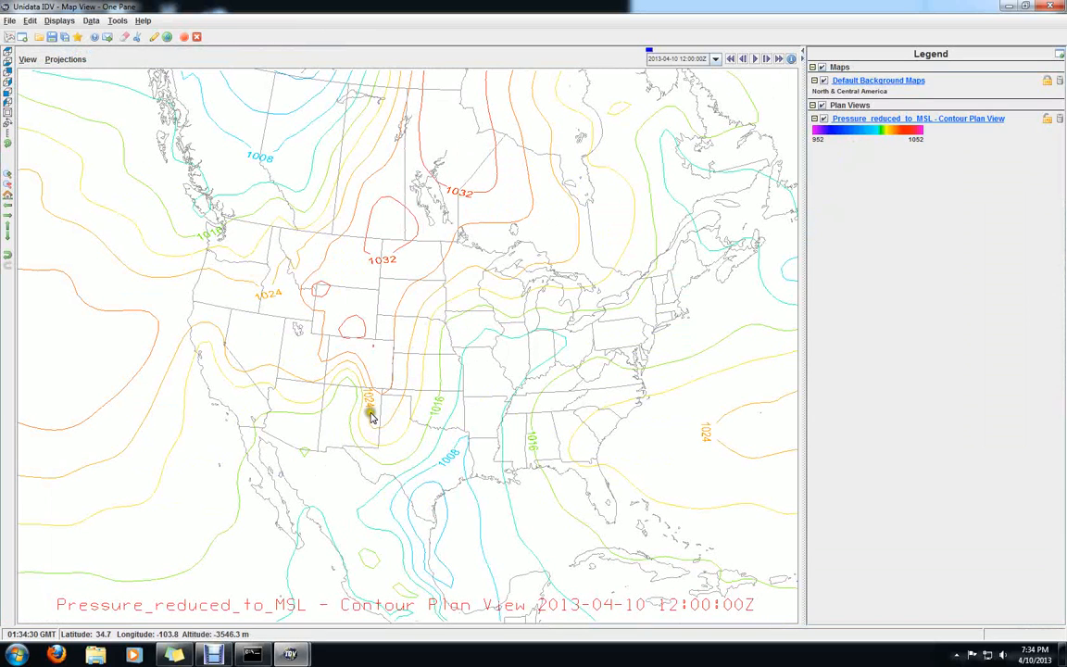
Fill the entire PressureMSL color table of the pressure contour display with near-black and accept the change
right_click(869, 135)
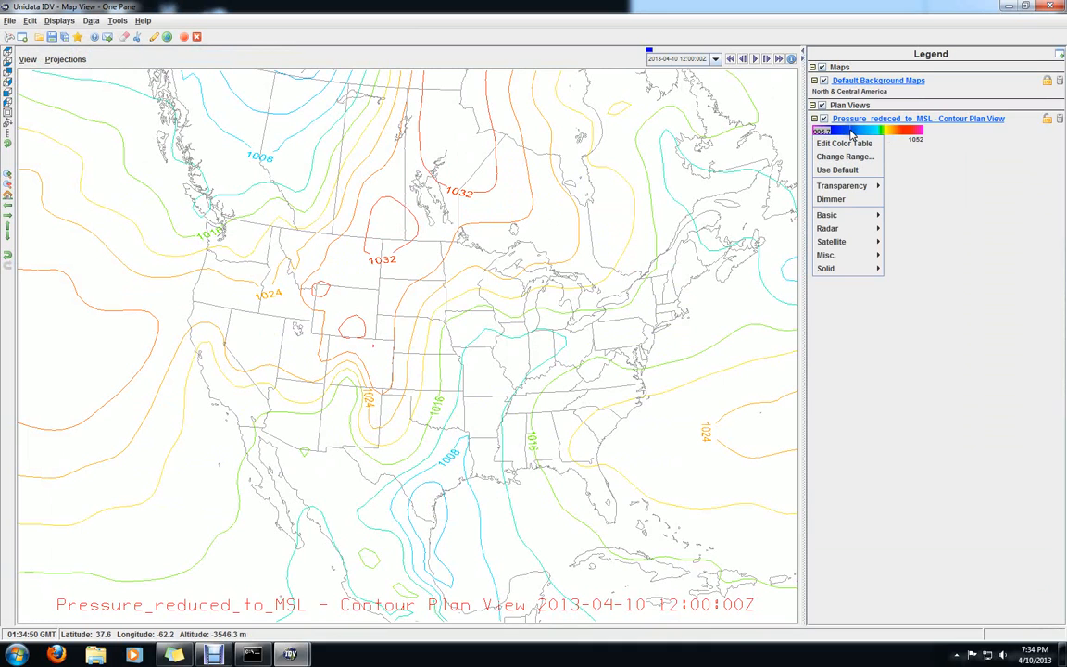
click(844, 143)
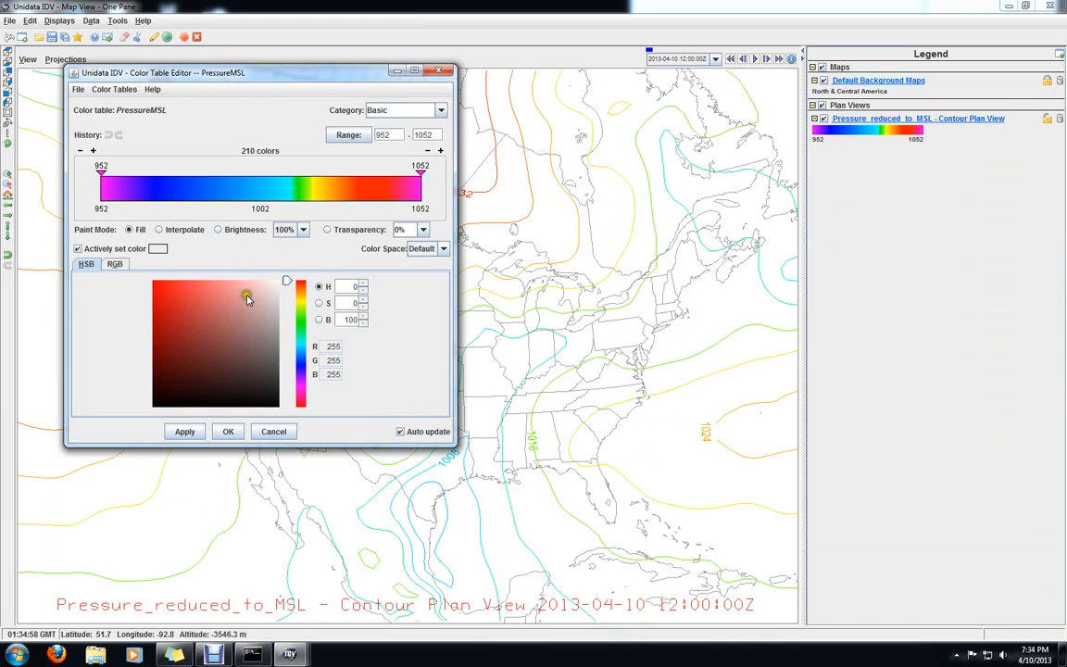
mouse_move(247, 298)
mouse_down()
mouse_move(261, 366)
mouse_move(161, 404)
mouse_up()
click(422, 190)
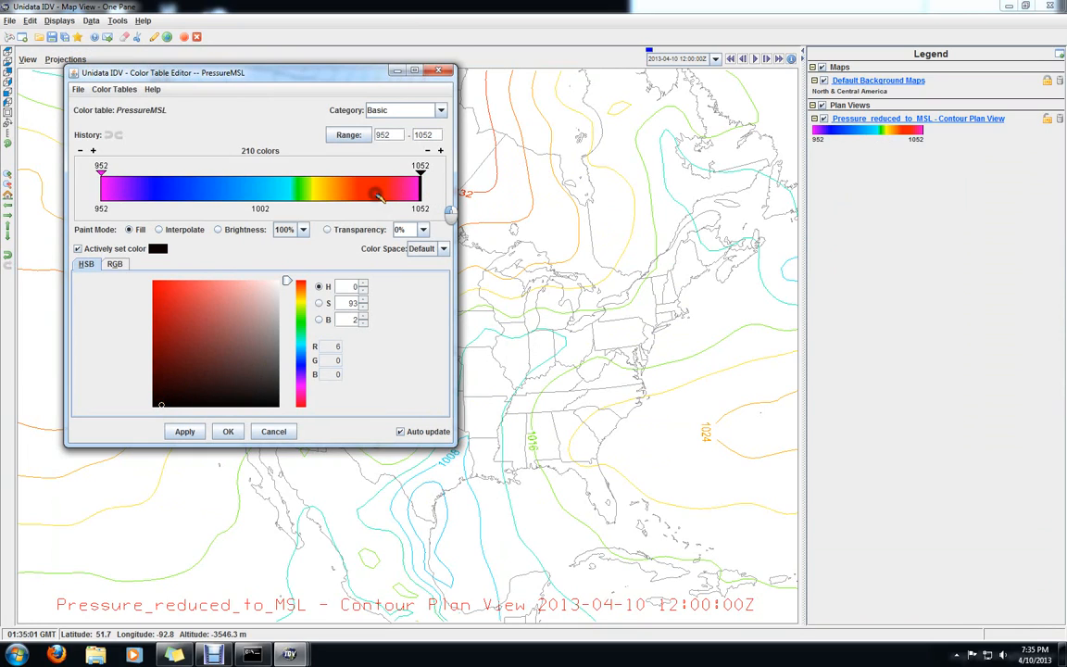
drag(378, 195, 262, 195)
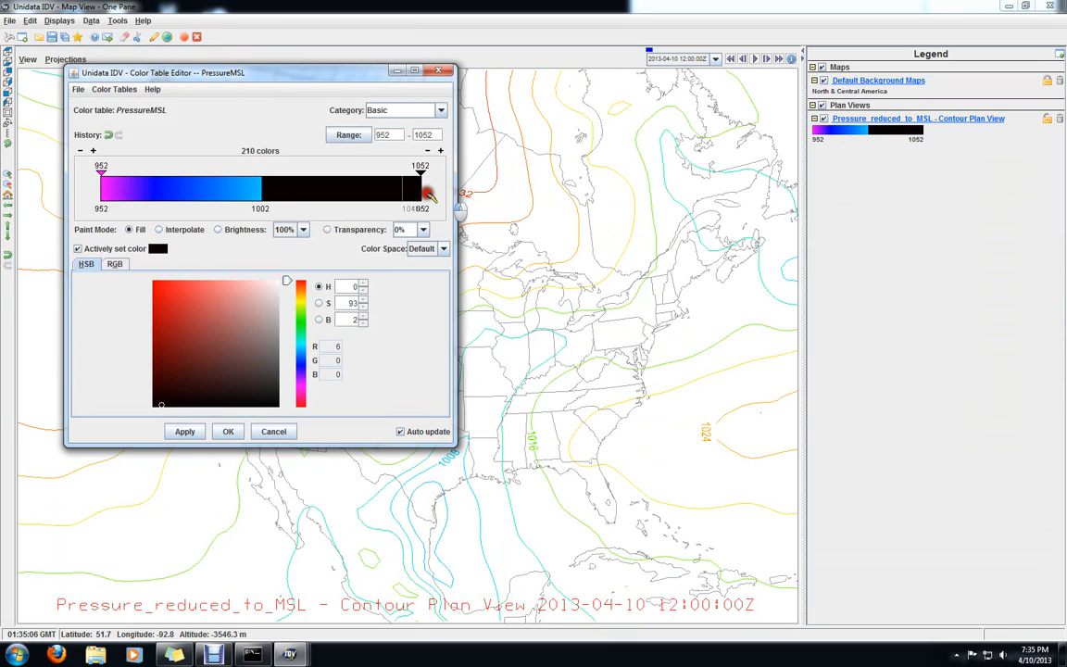
drag(421, 193, 96, 201)
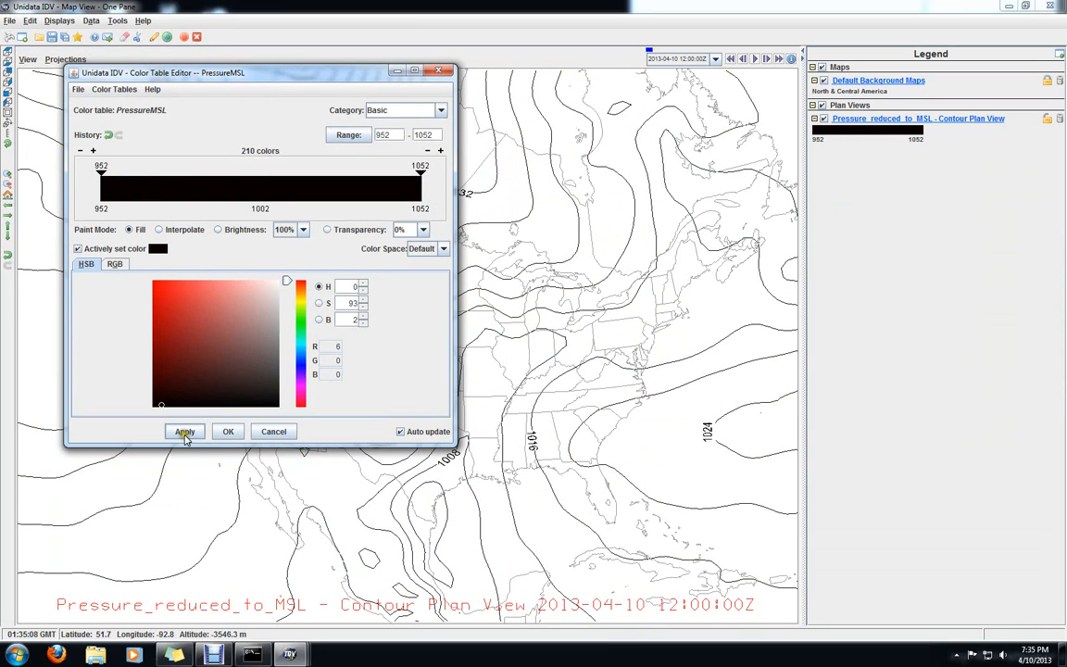
click(223, 432)
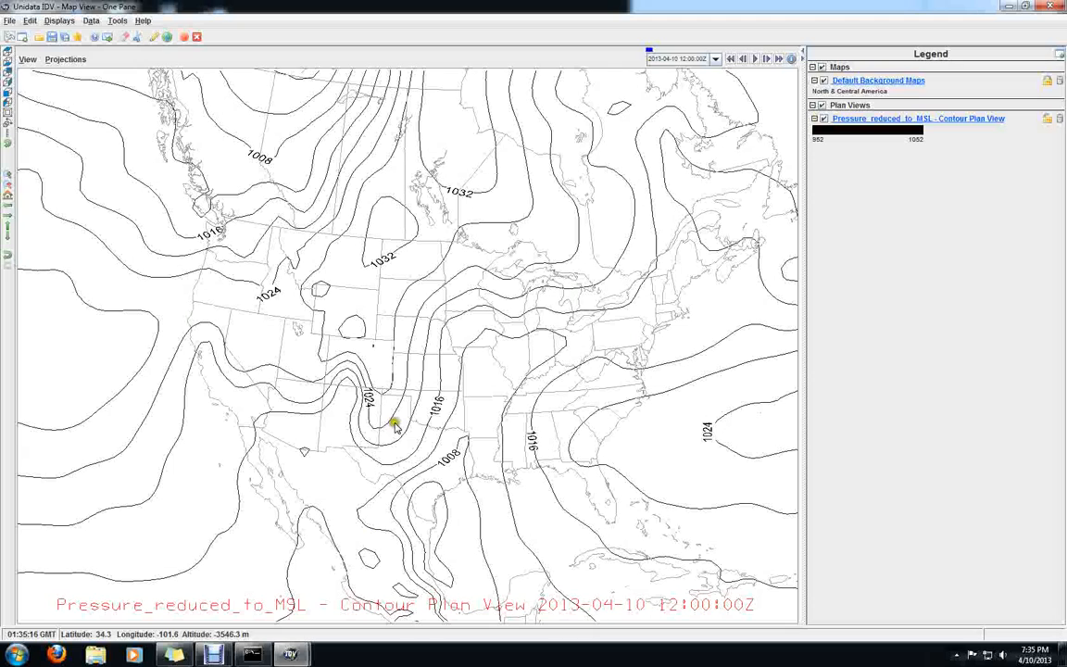
Return to the Dashboard's field selector, expand the derived 3D grid fields and select the 3D field Geopotential_height @ isobaric
mouse_move(290, 654)
click(250, 544)
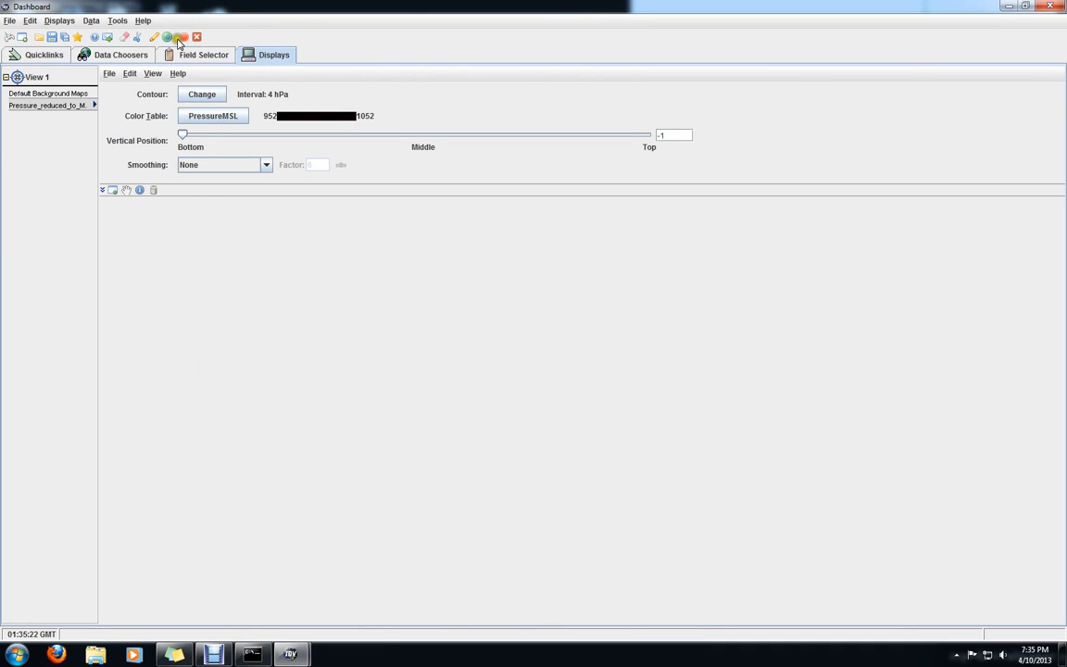
click(204, 56)
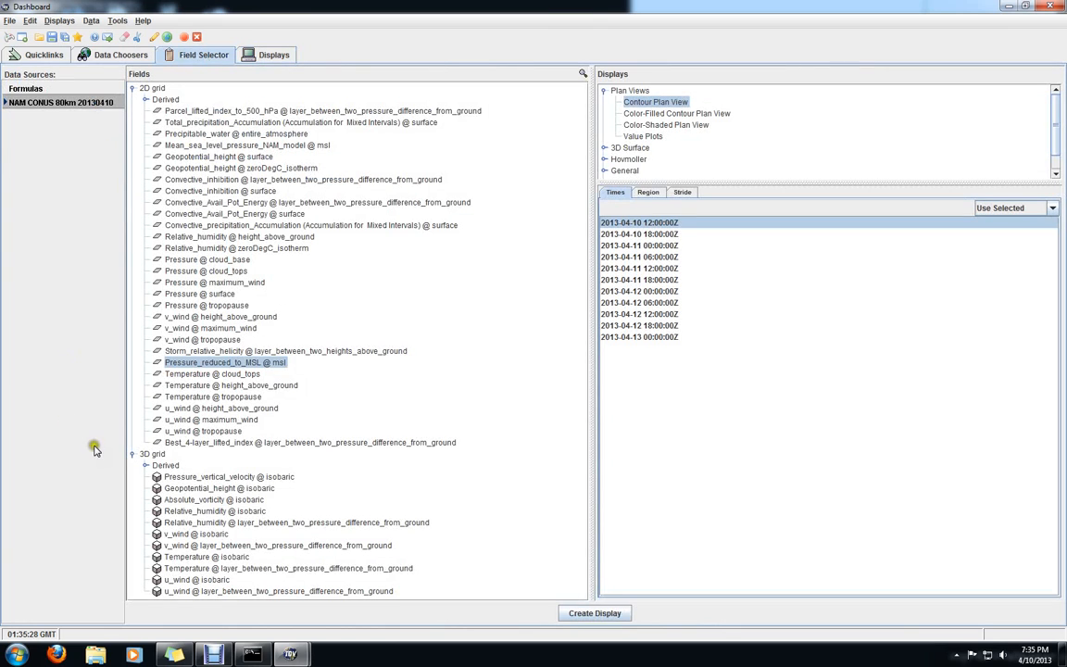
click(145, 466)
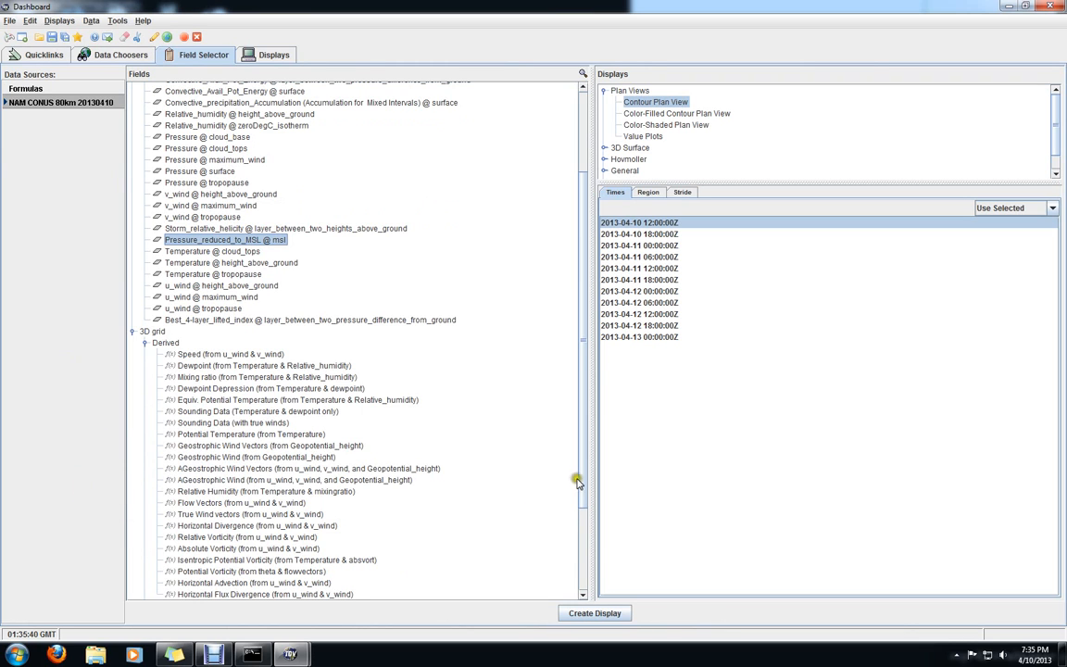
drag(584, 341, 584, 376)
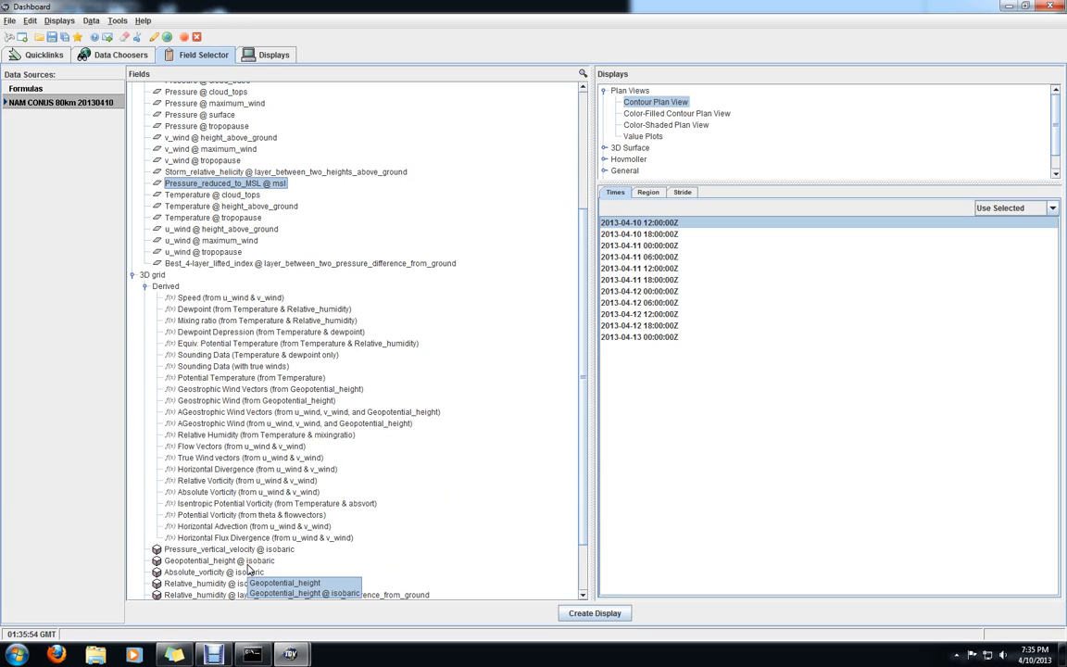
click(196, 561)
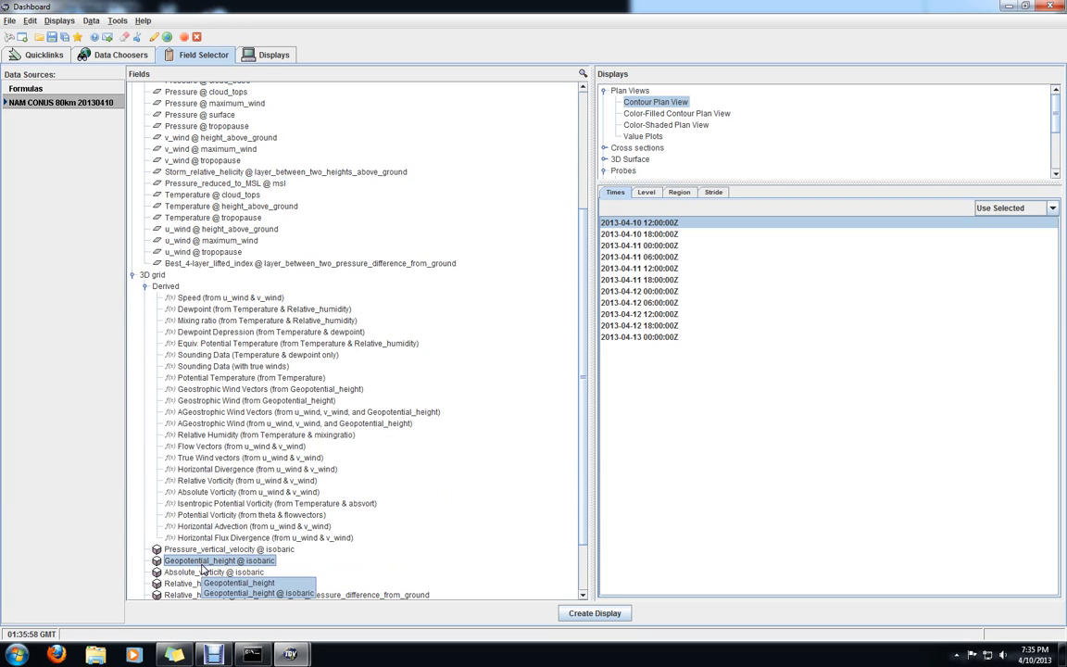
Restrict the geopotential height field to the 500 hPa level and create its Contour Plan View display
click(647, 192)
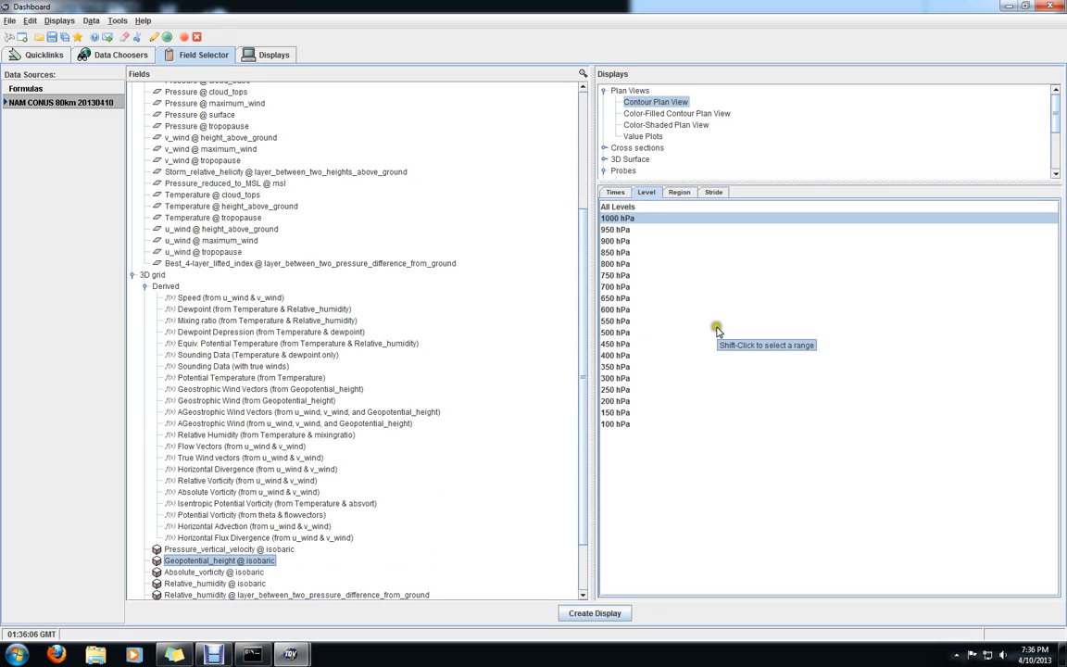
click(617, 334)
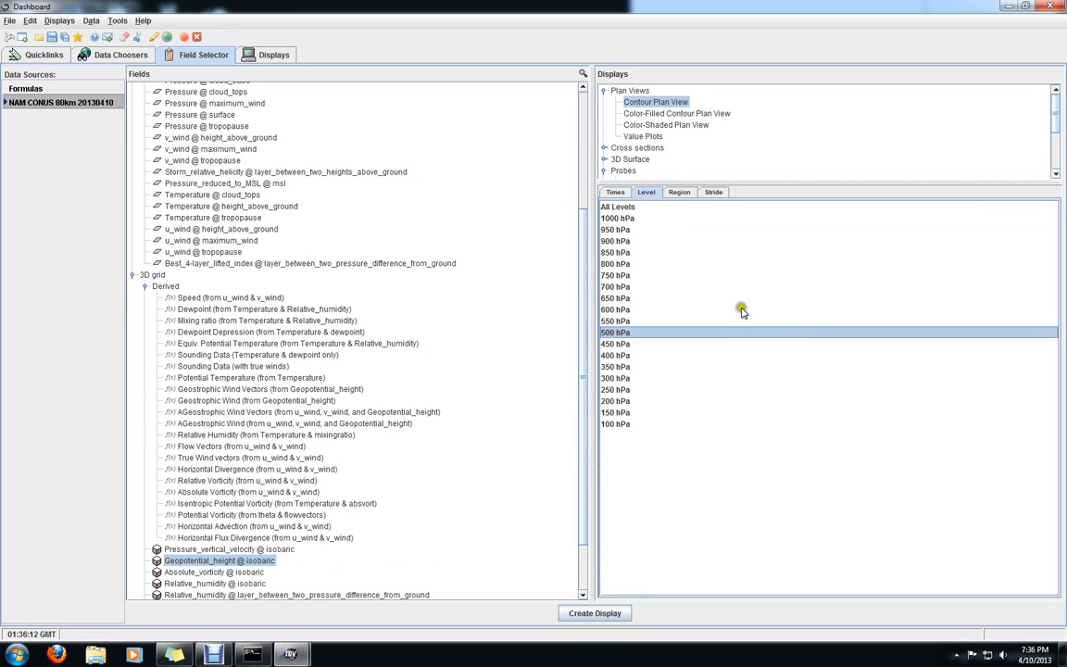
click(595, 614)
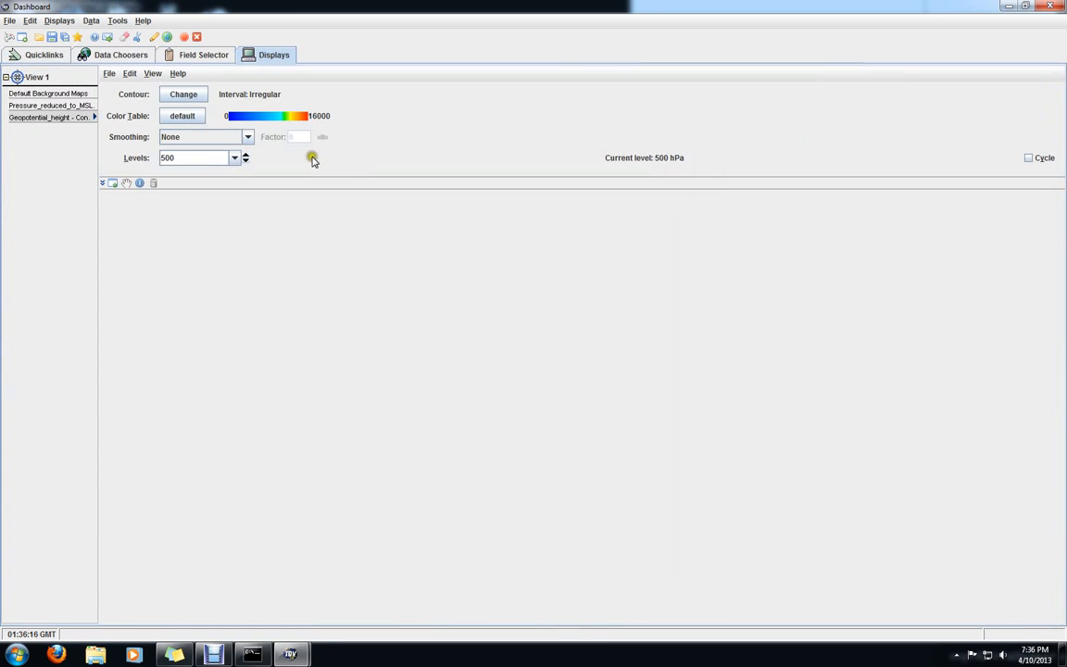
Switch to the Map View window and hide the Pressure_reduced_to_MSL contour display
mouse_move(290, 639)
click(320, 579)
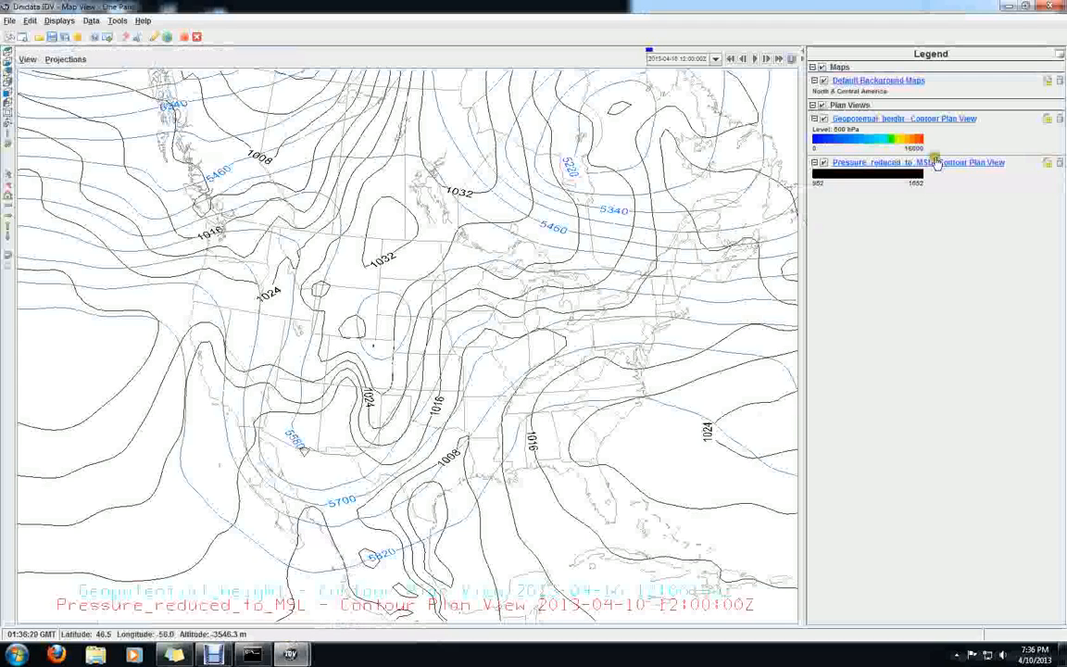
click(824, 164)
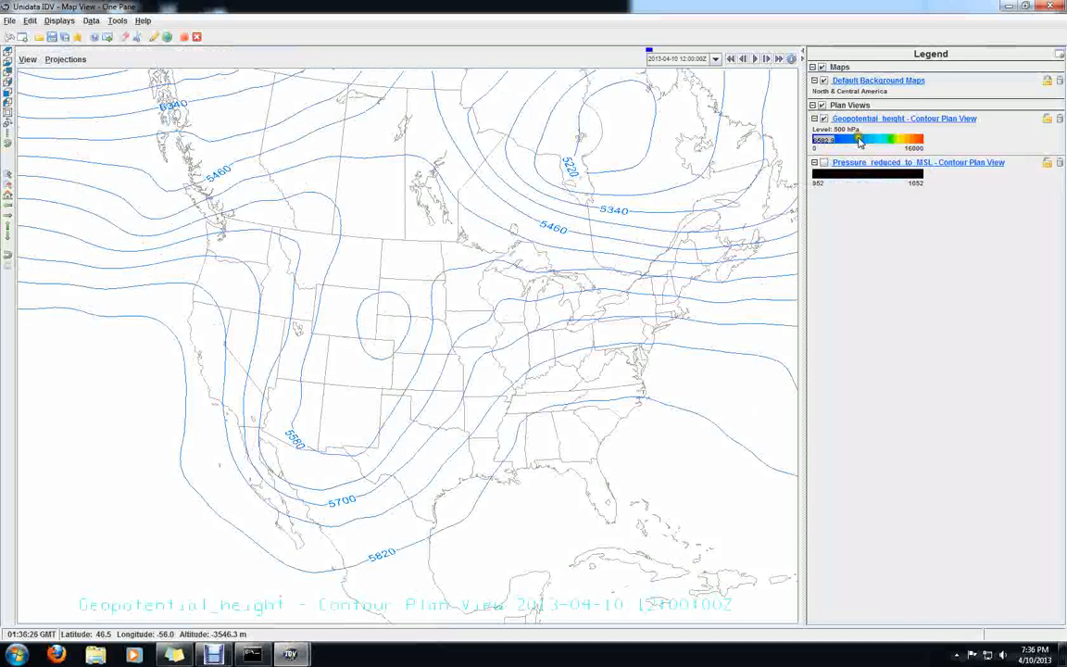
Fill the whole color table of the 500 hPa geopotential height contours with near-black and accept the change
click(815, 142)
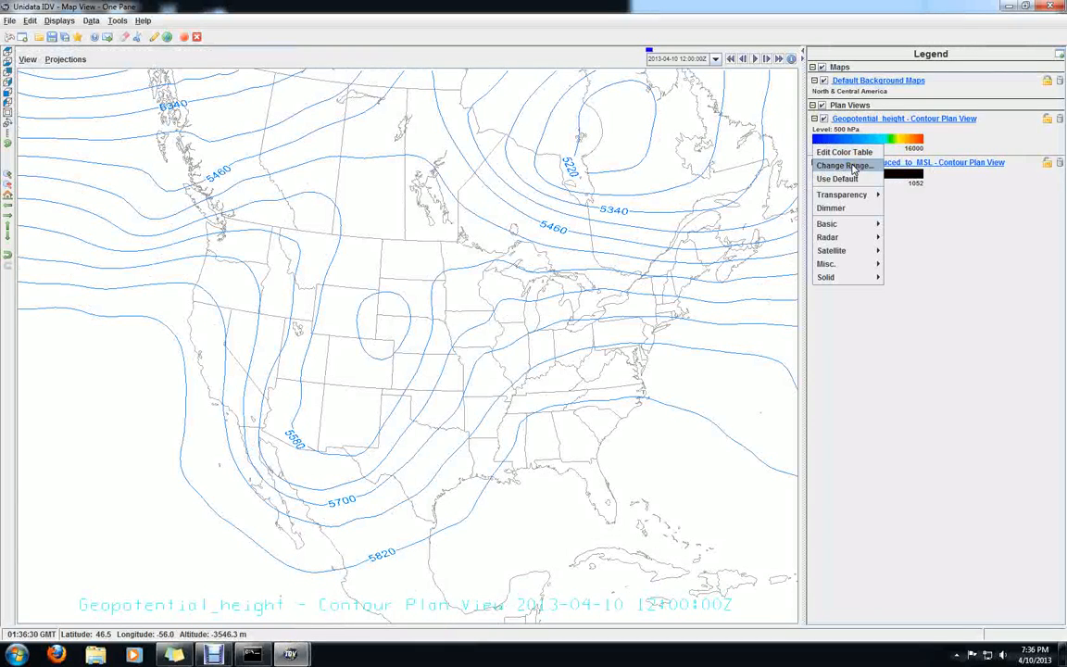
click(864, 167)
click(845, 151)
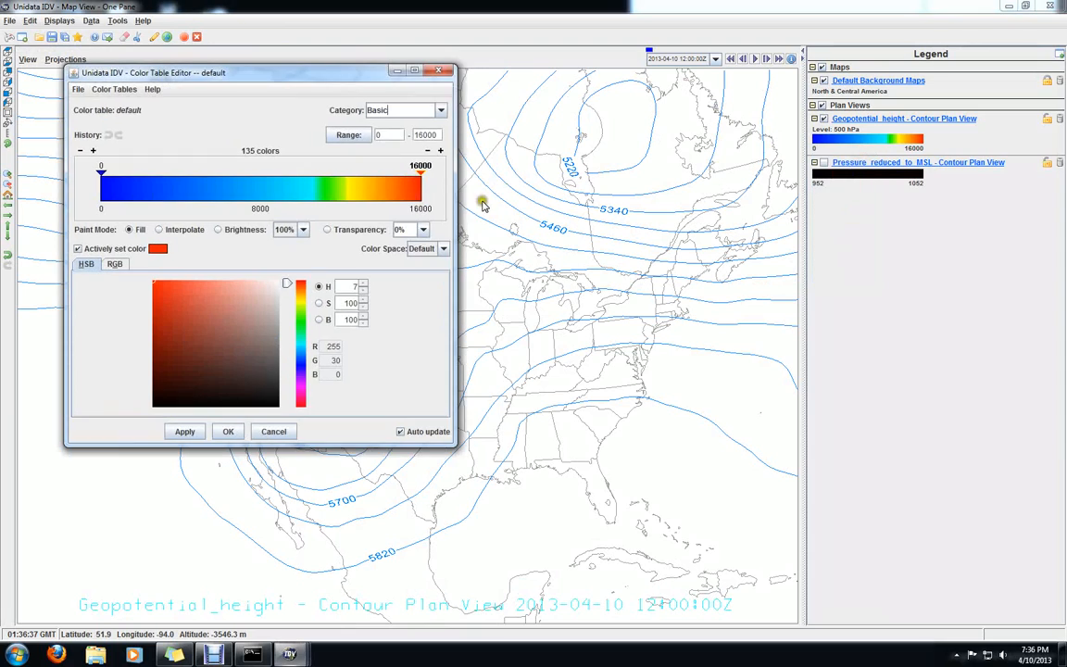
drag(167, 379, 160, 397)
drag(398, 190, 95, 183)
click(227, 432)
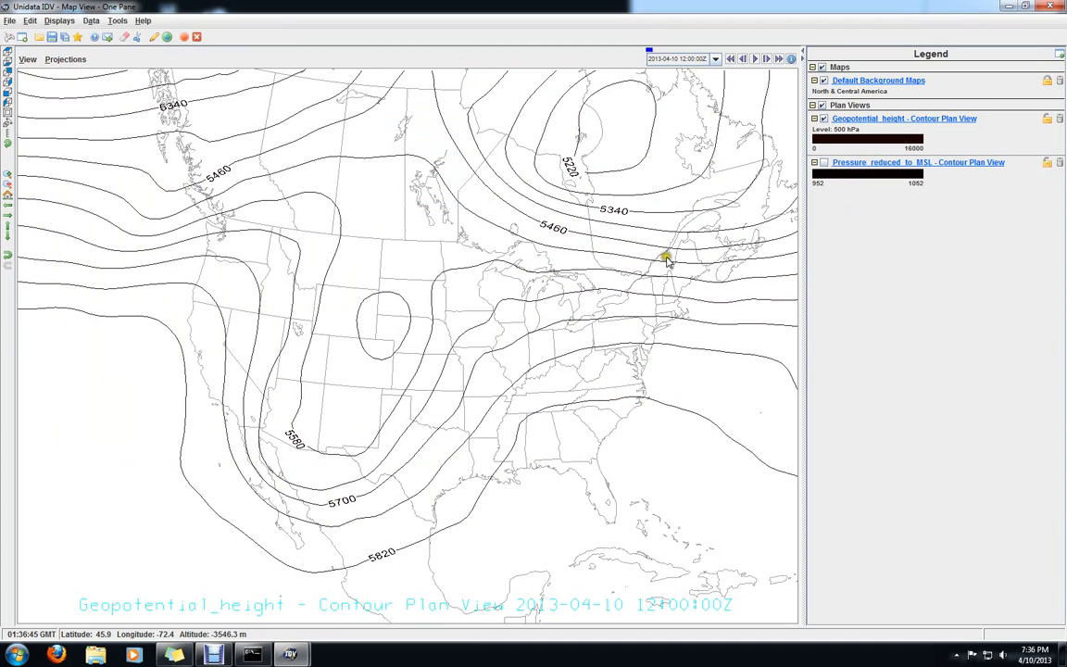
Toggle the pressure contours on and off again, and hide the geopotential height contours as well
click(824, 163)
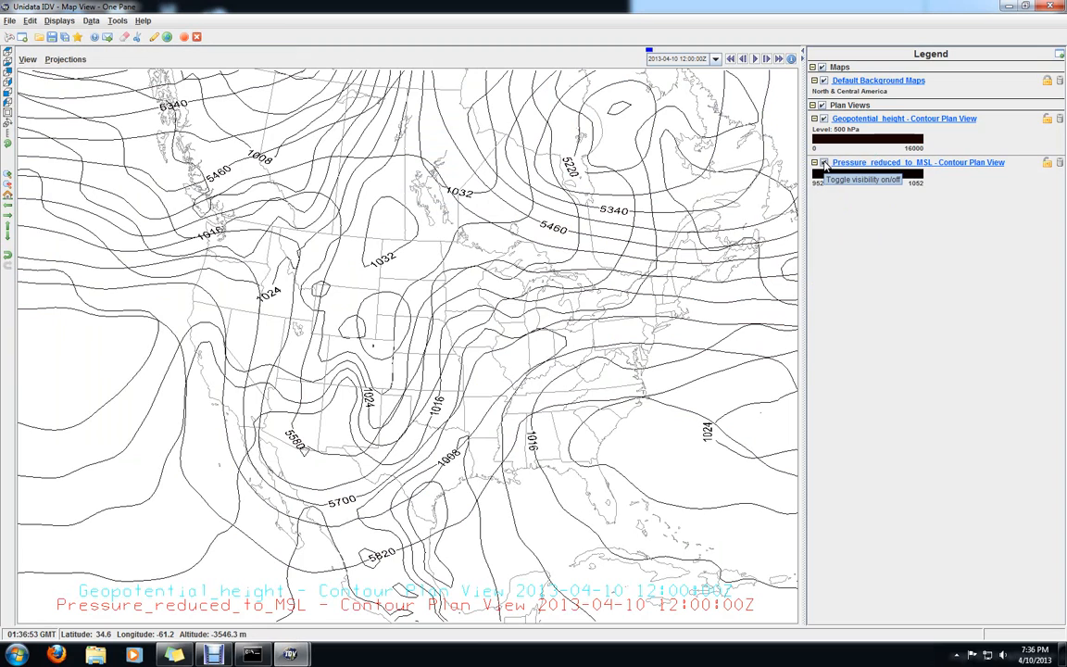
click(823, 163)
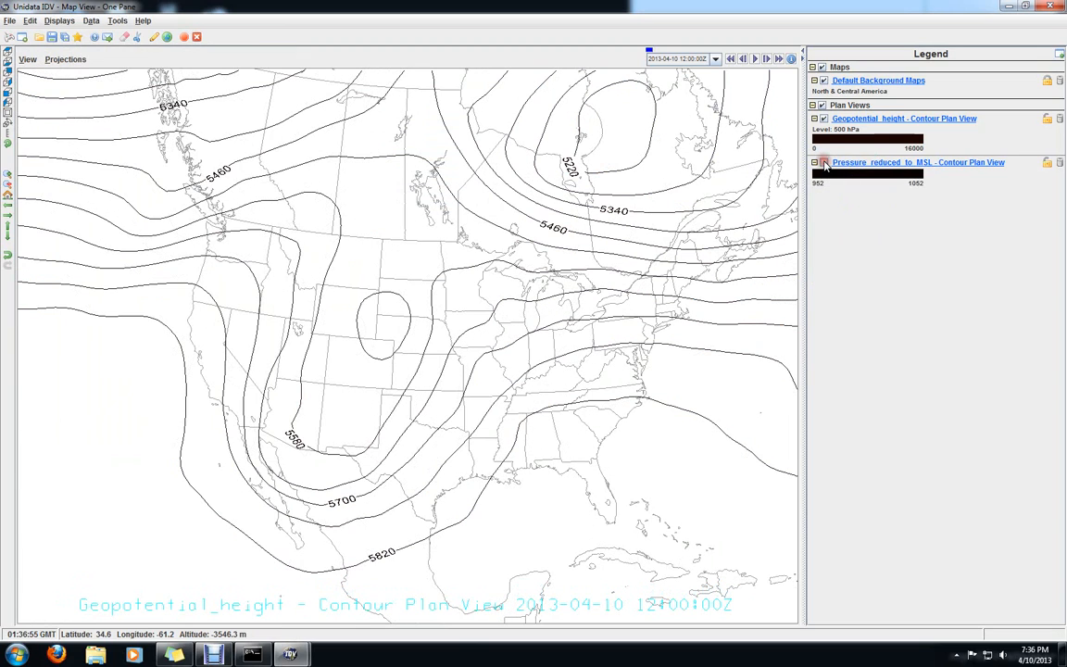
click(823, 119)
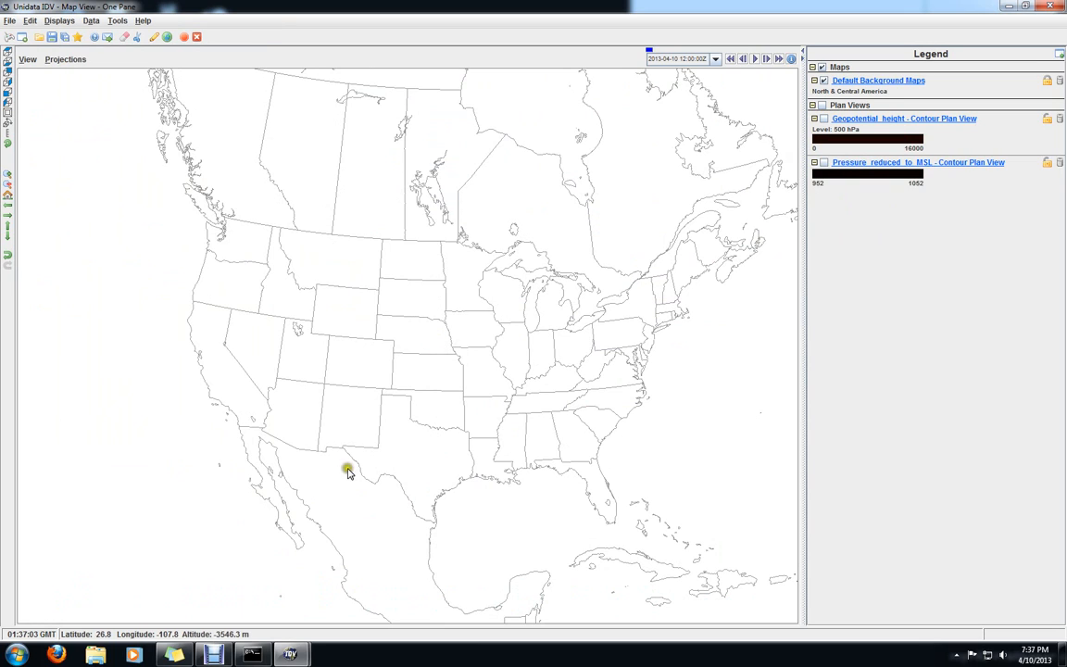
Return to the Dashboard's field selector and select the 3D field Temperature @ isobaric at the 850 hPa level
mouse_move(290, 652)
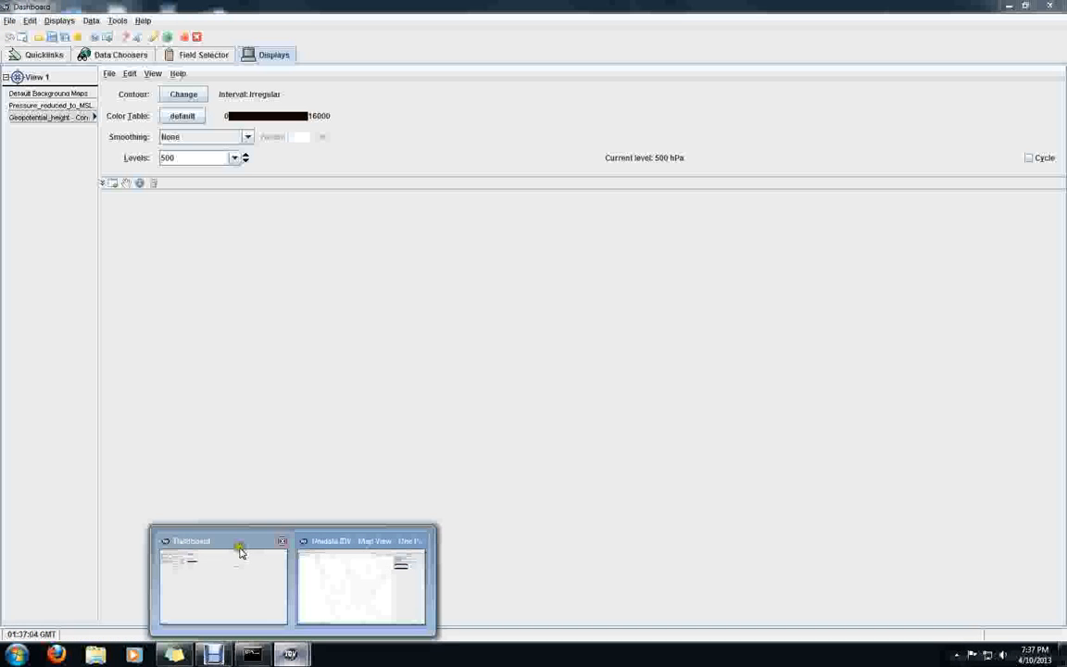
click(239, 551)
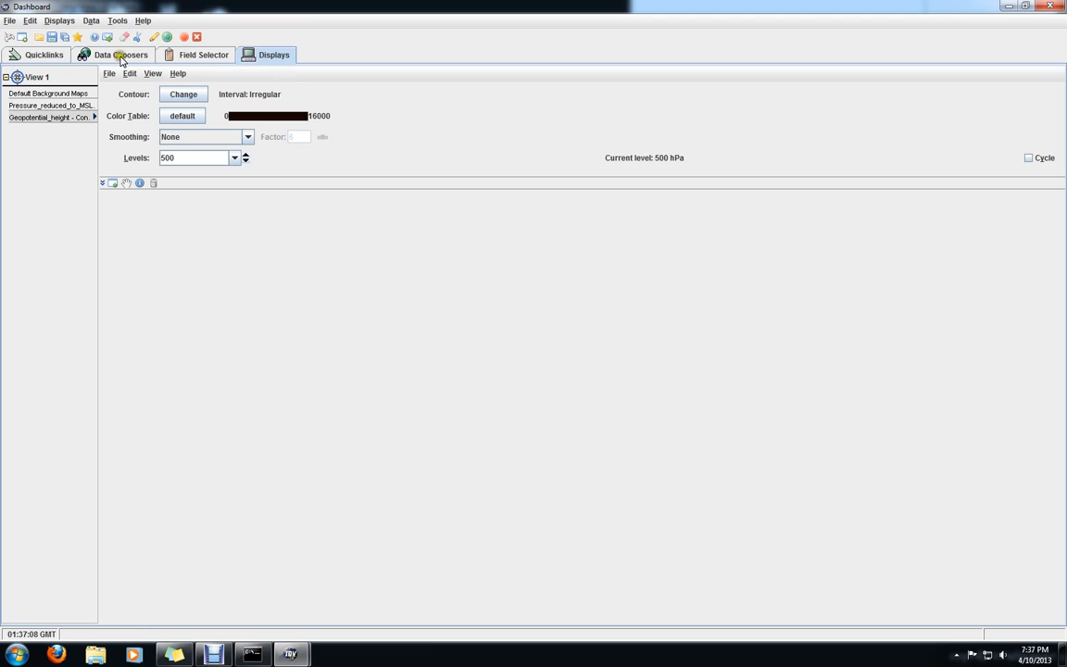
click(171, 58)
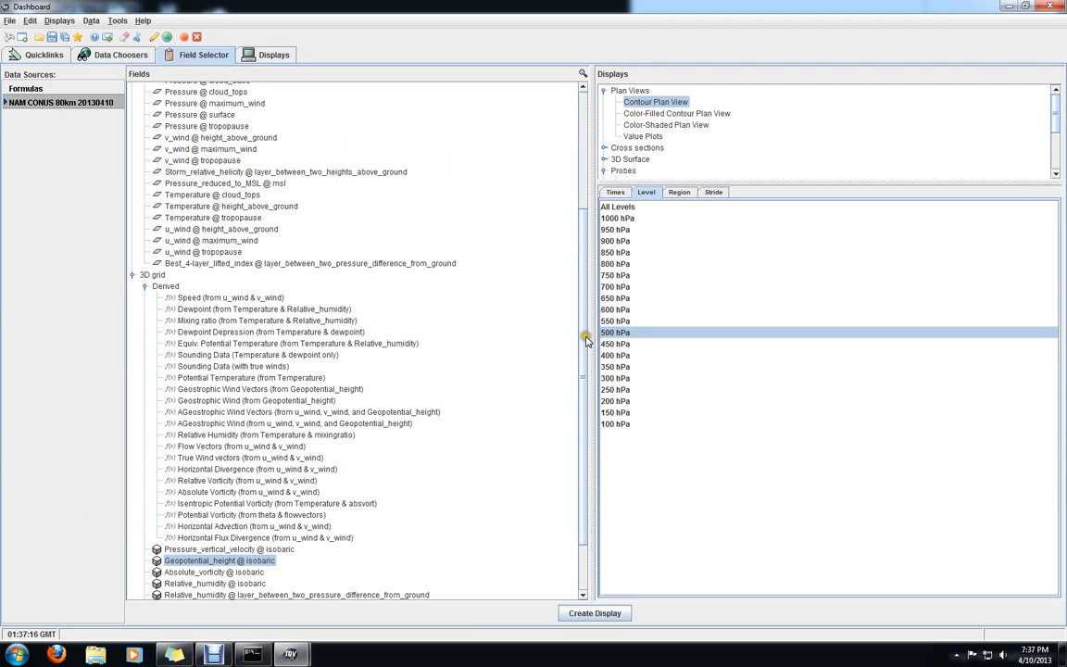
drag(581, 347, 582, 387)
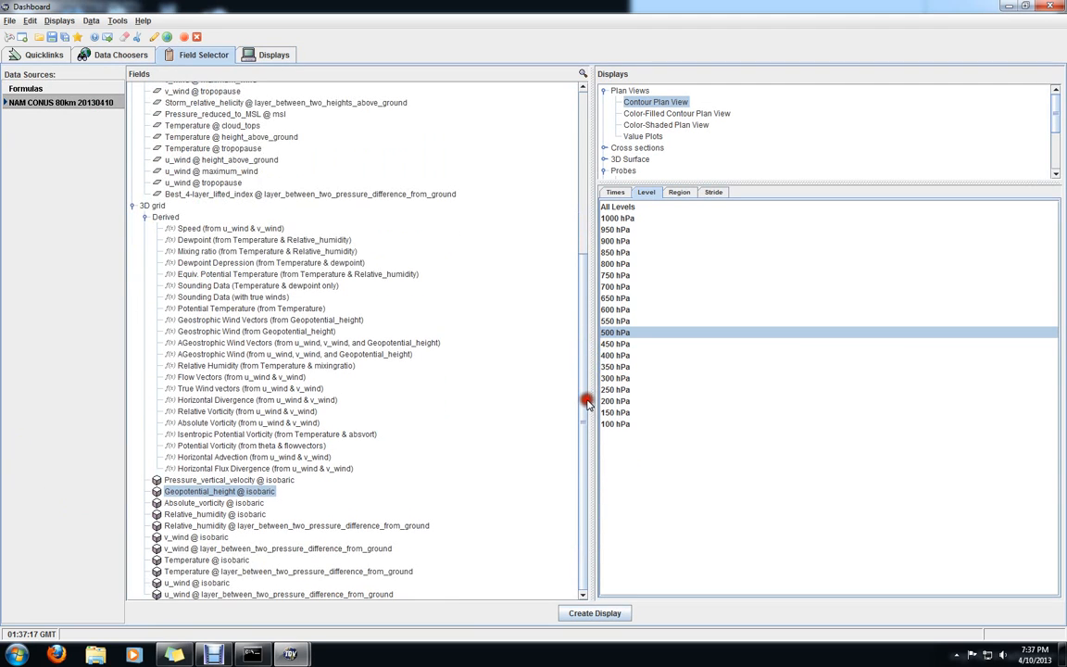
click(223, 561)
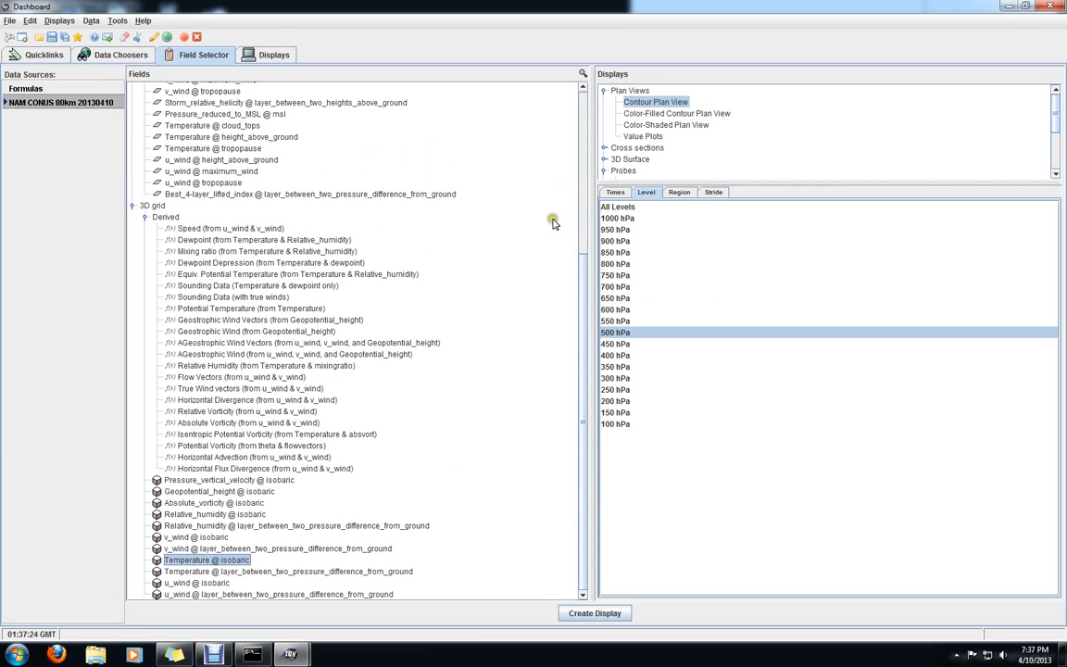
click(613, 254)
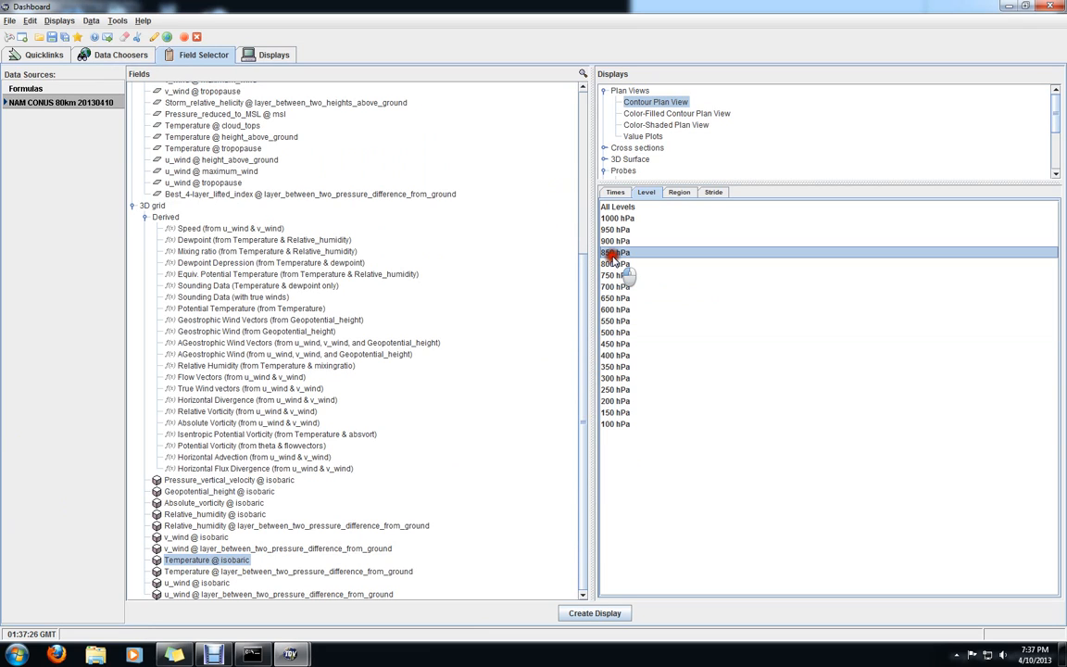
click(615, 192)
click(648, 225)
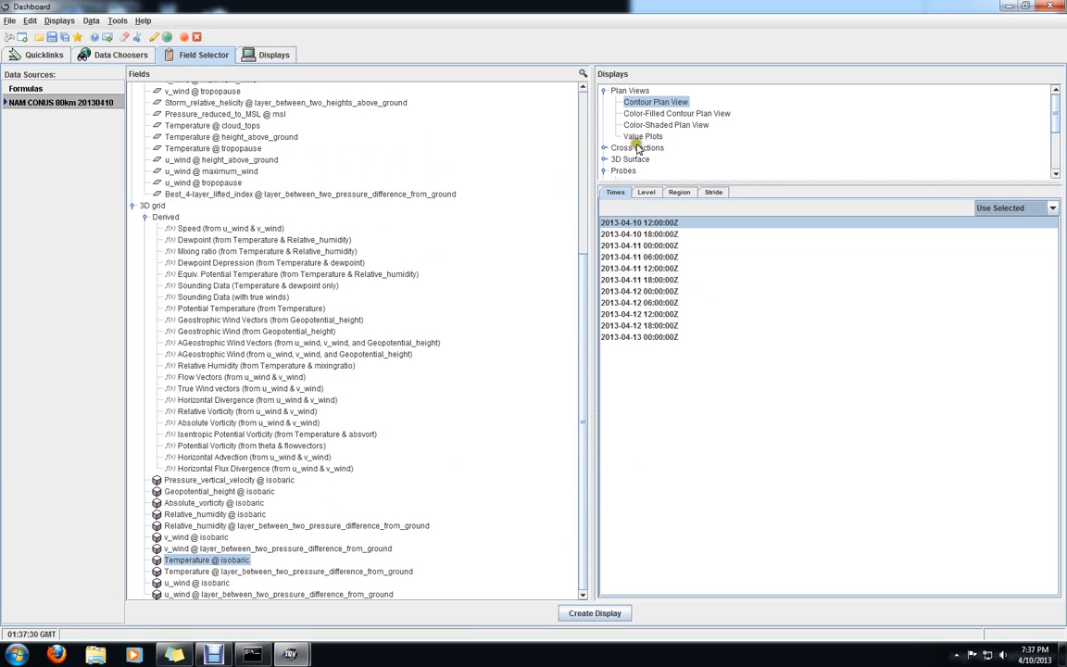
click(650, 115)
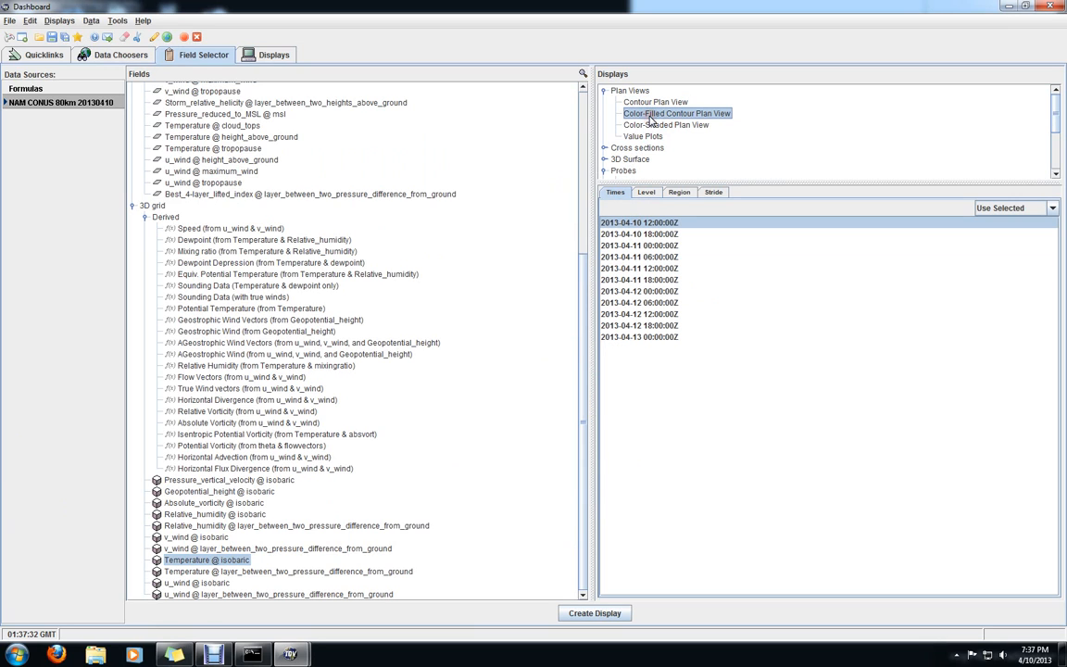
click(718, 152)
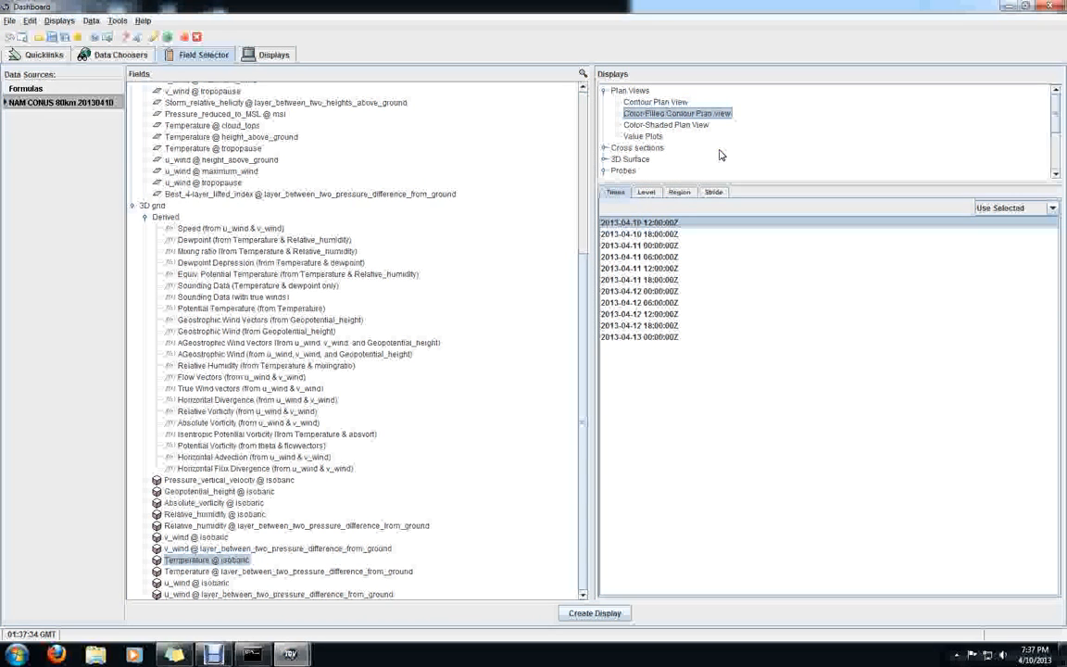
click(598, 613)
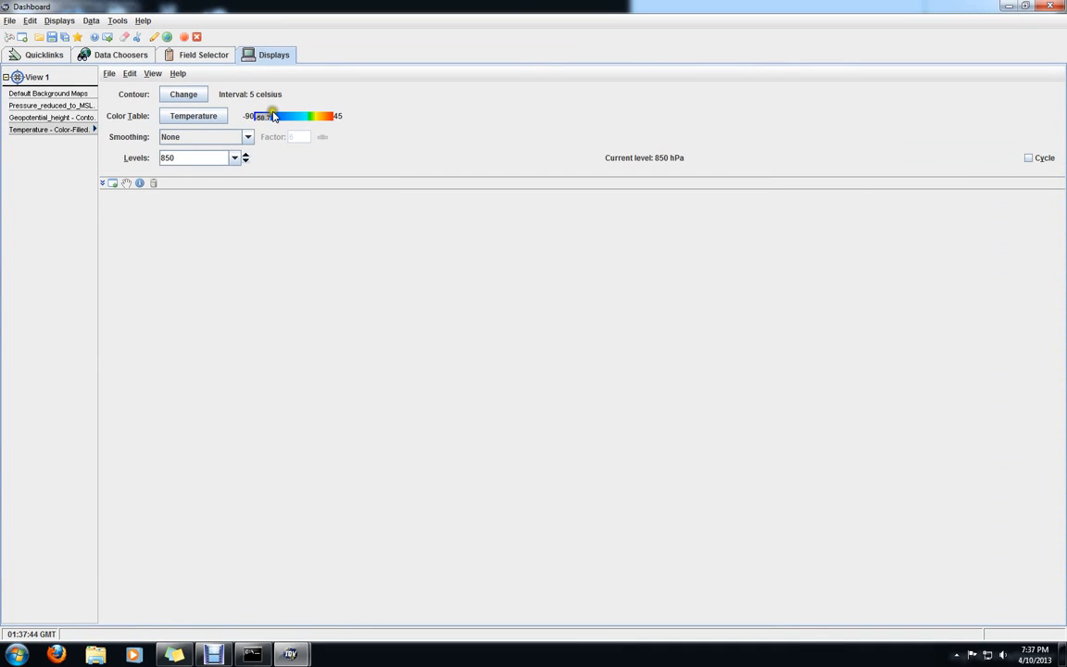
Preview the temperature map and set the contour interval of the 850 hPa temperature display to 2 celsius
mouse_move(290, 654)
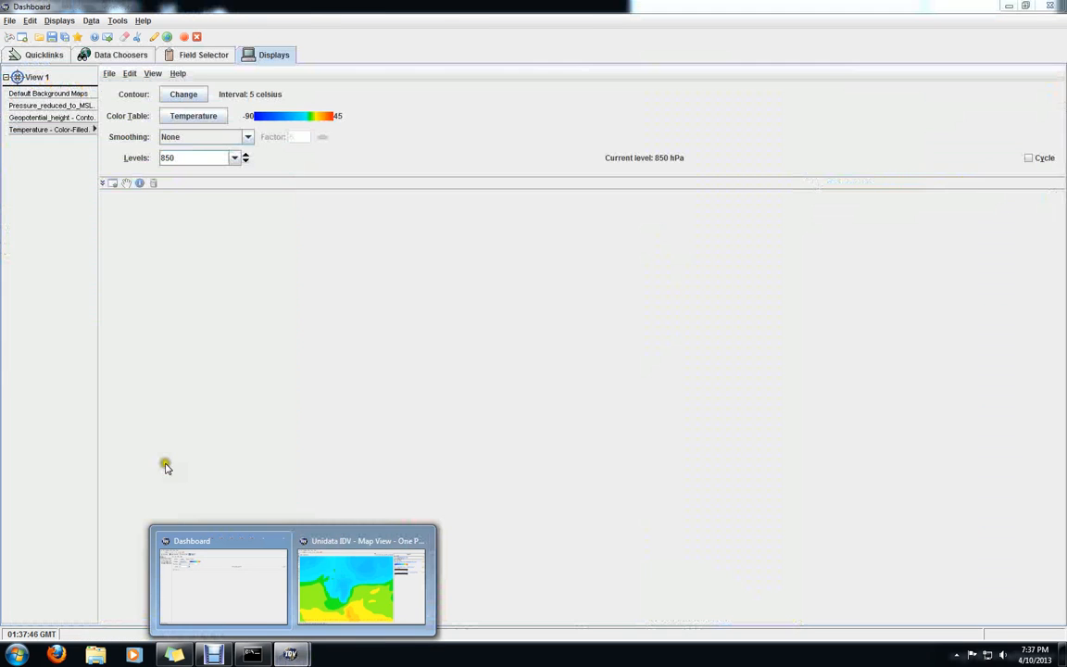
click(185, 94)
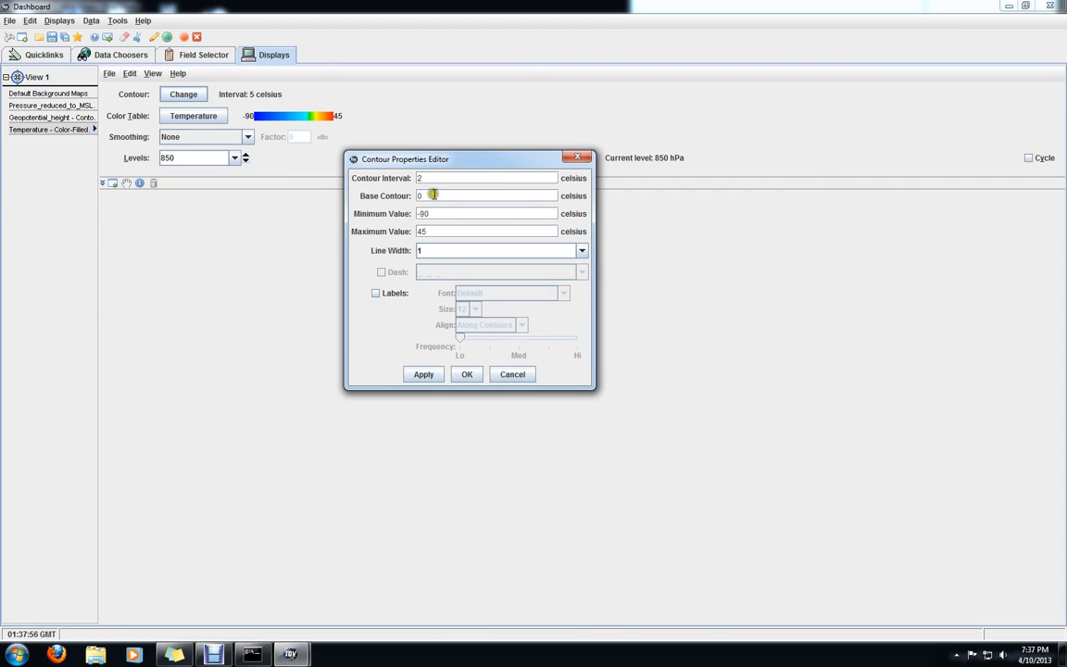
click(432, 376)
click(465, 375)
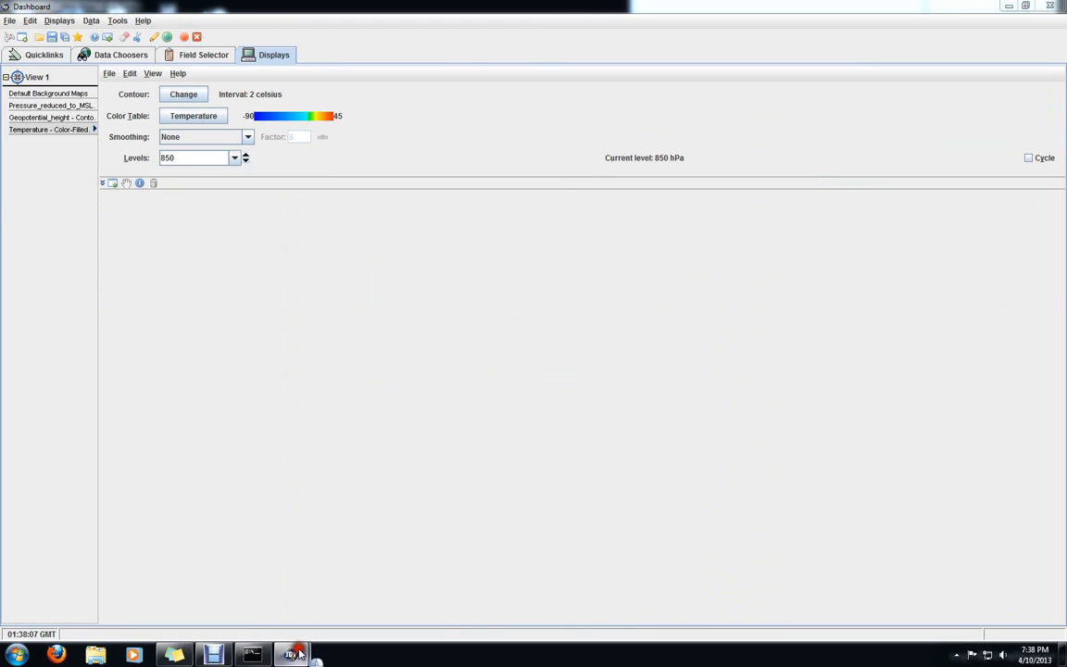
Switch to the map view to check the 850 hPa temperature display with its new contour interval
mouse_move(290, 653)
click(319, 555)
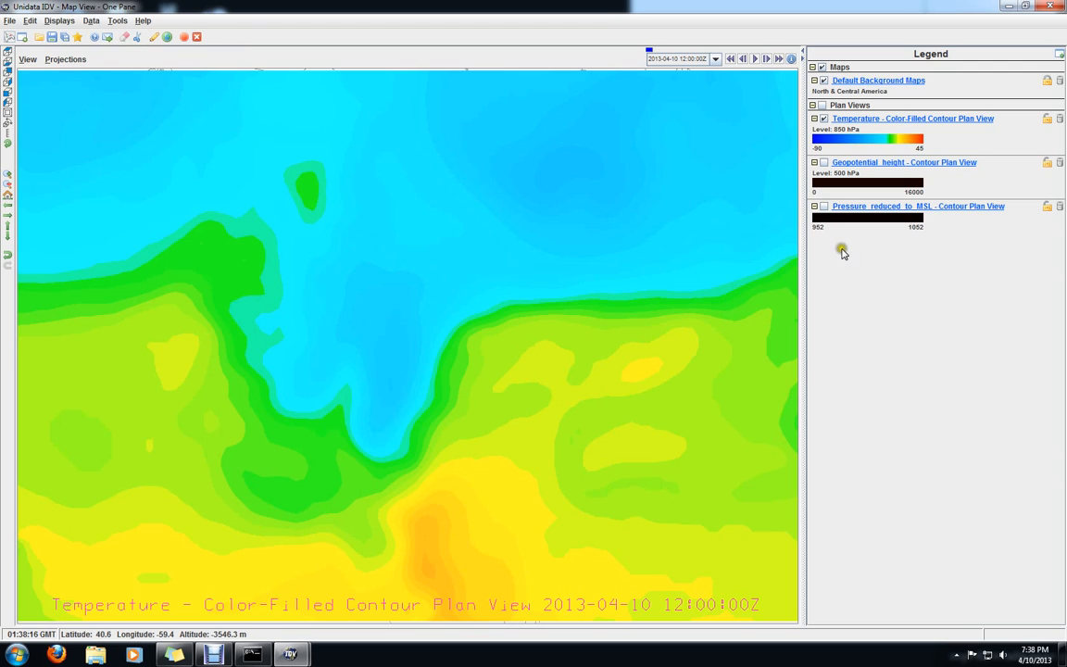
click(154, 38)
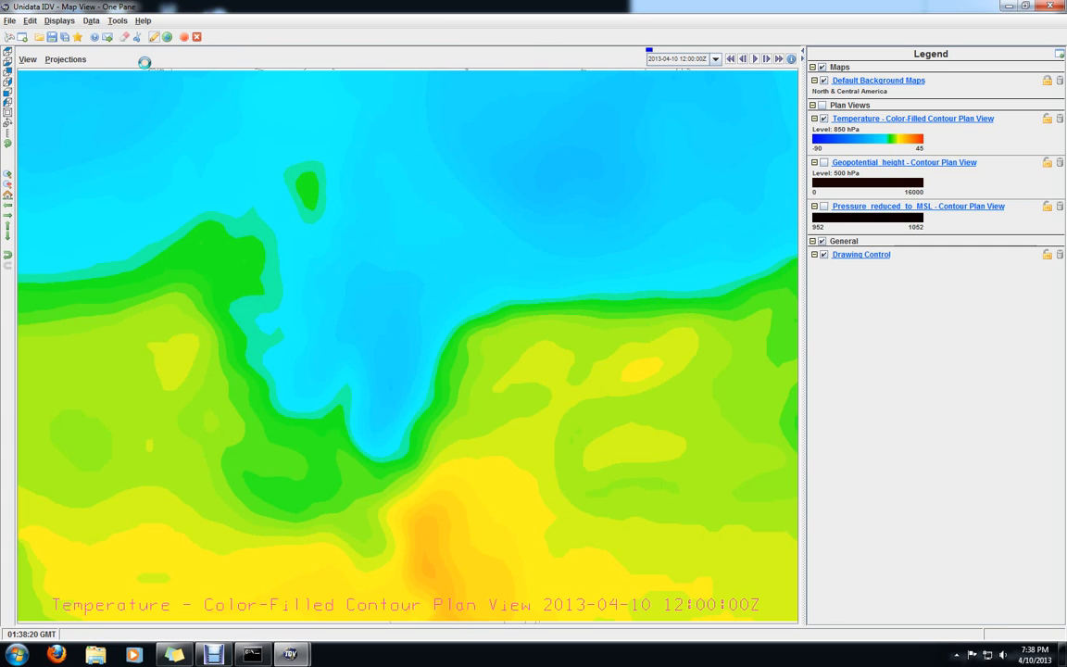
drag(154, 75, 284, 102)
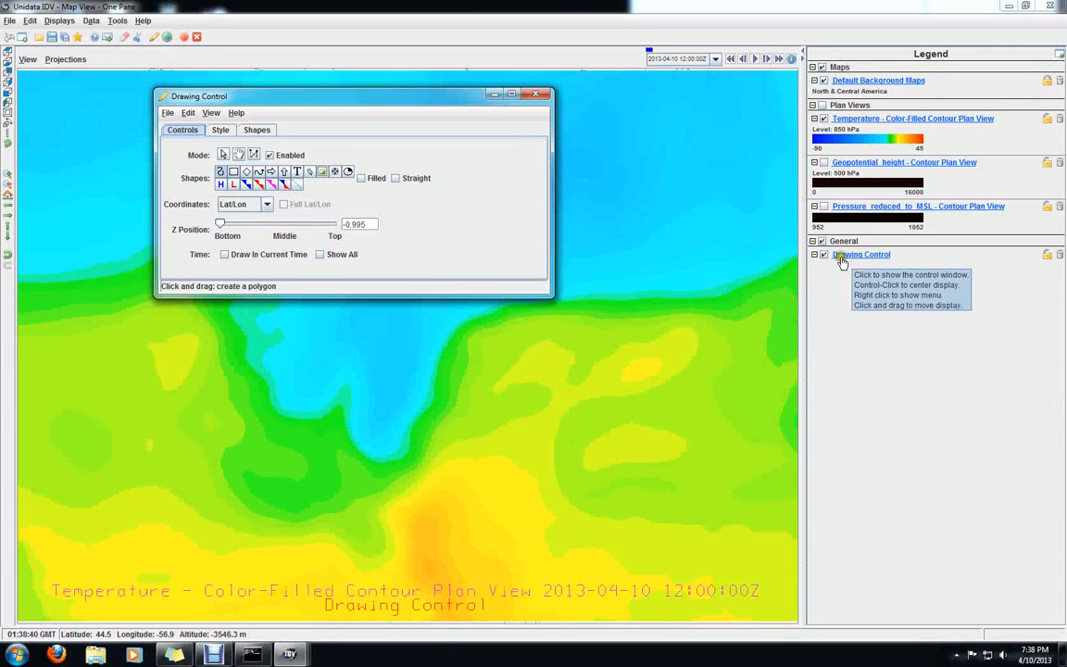
click(540, 97)
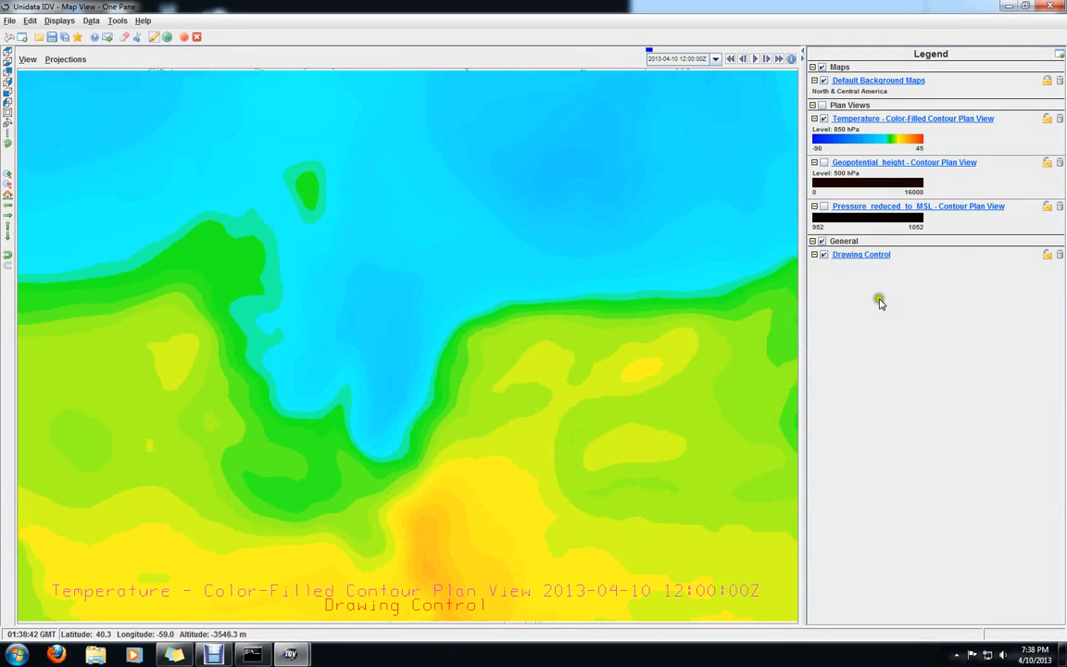
click(1060, 256)
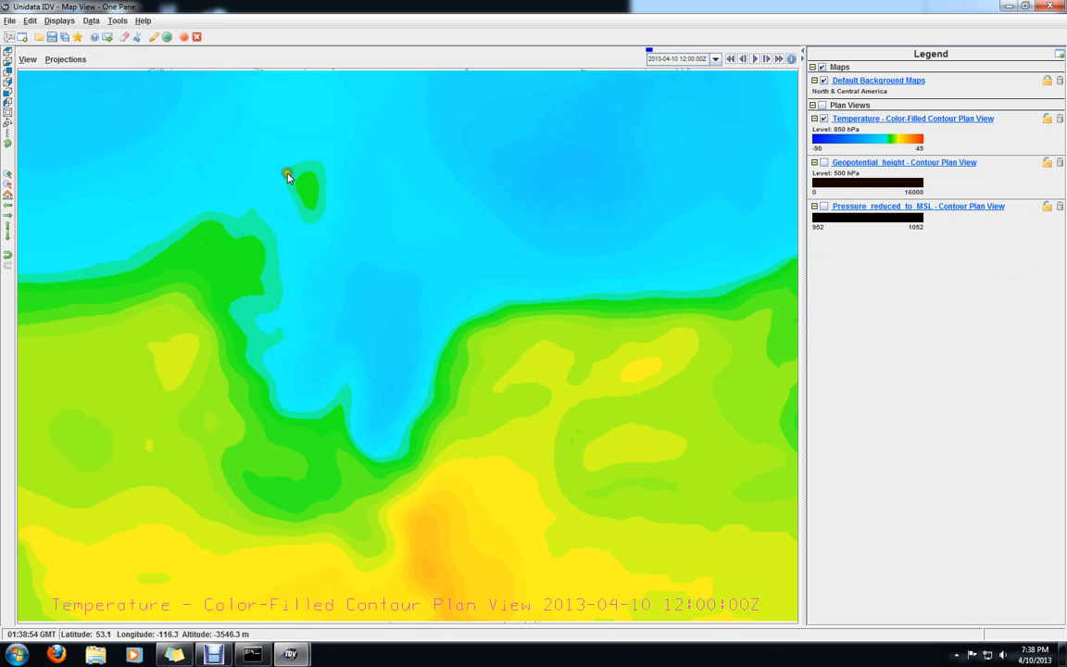
Hide the 850 hPa temperature display on the map and return to the Dashboard's field selector
click(823, 121)
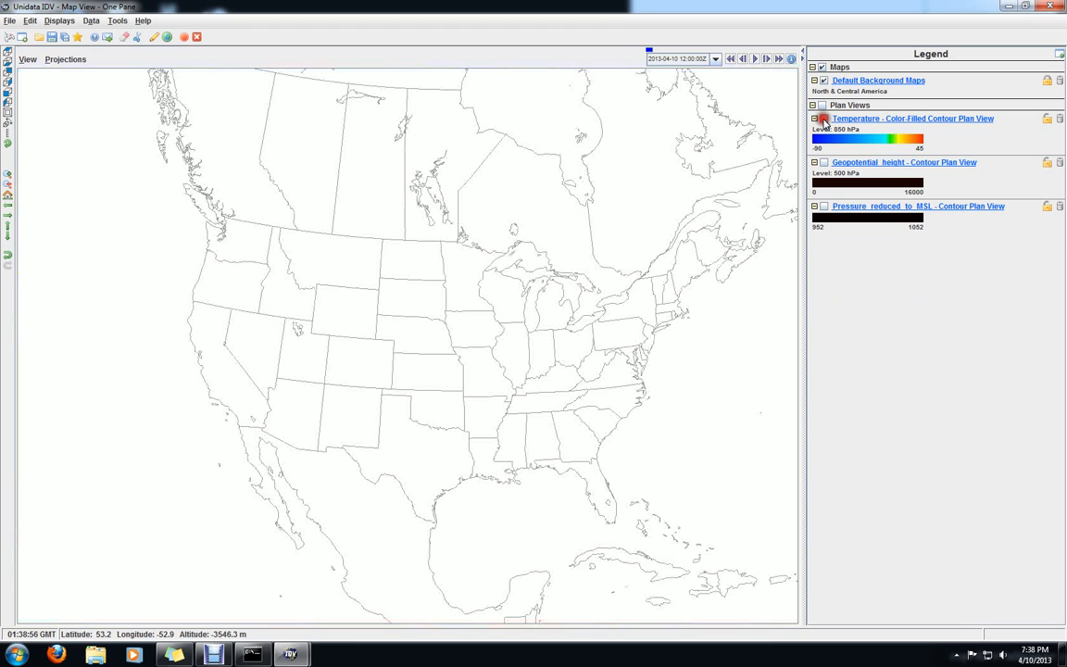
mouse_move(289, 651)
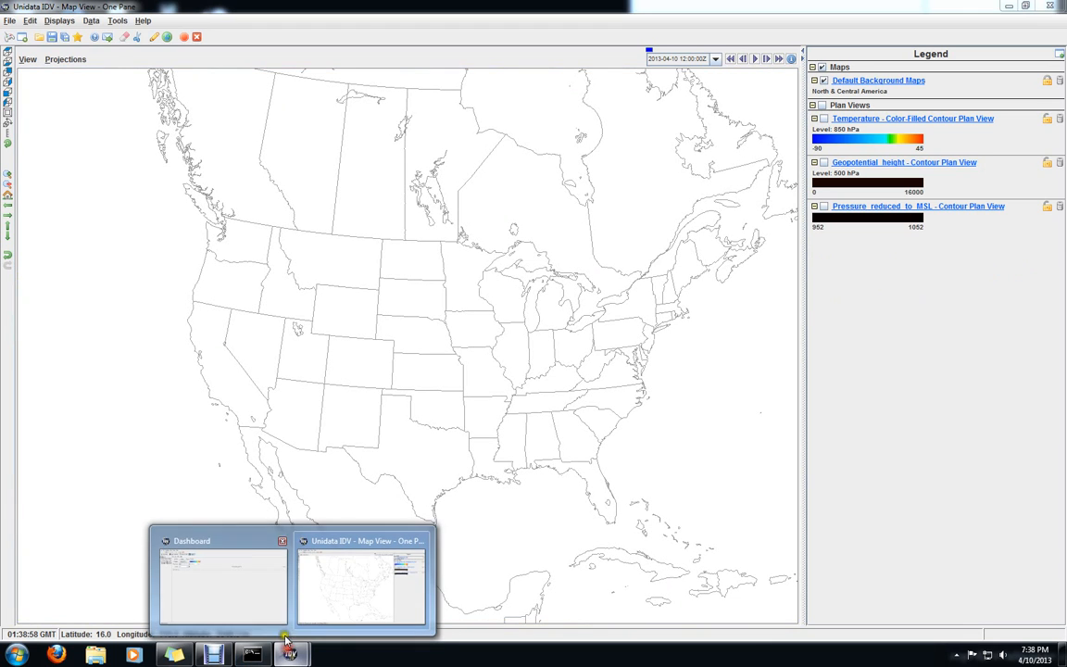
click(244, 542)
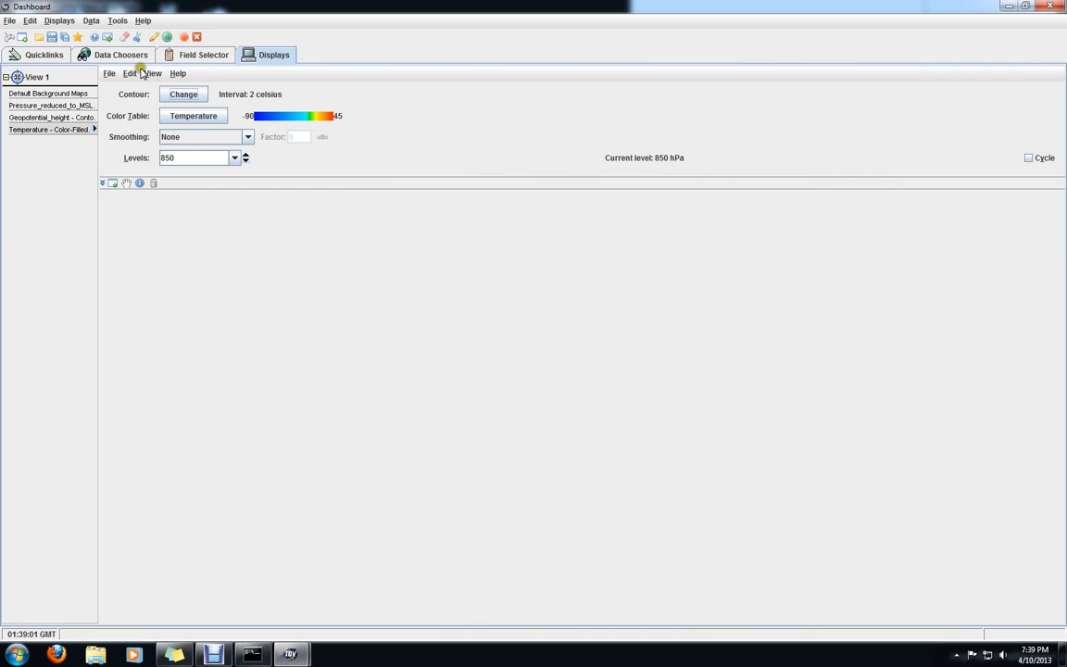
click(134, 58)
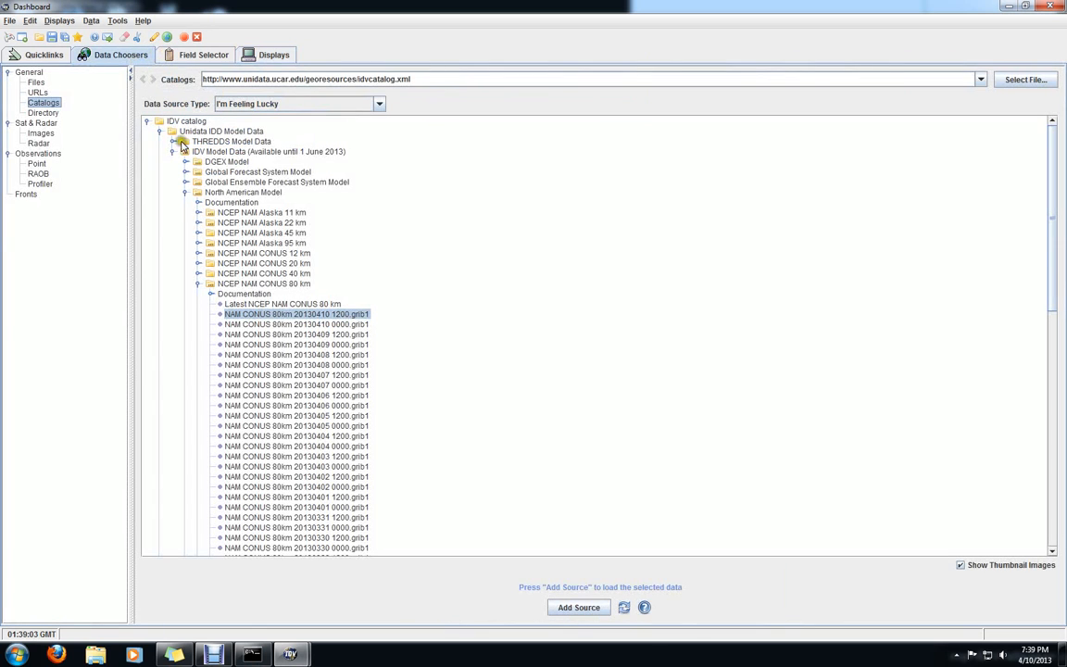
click(180, 57)
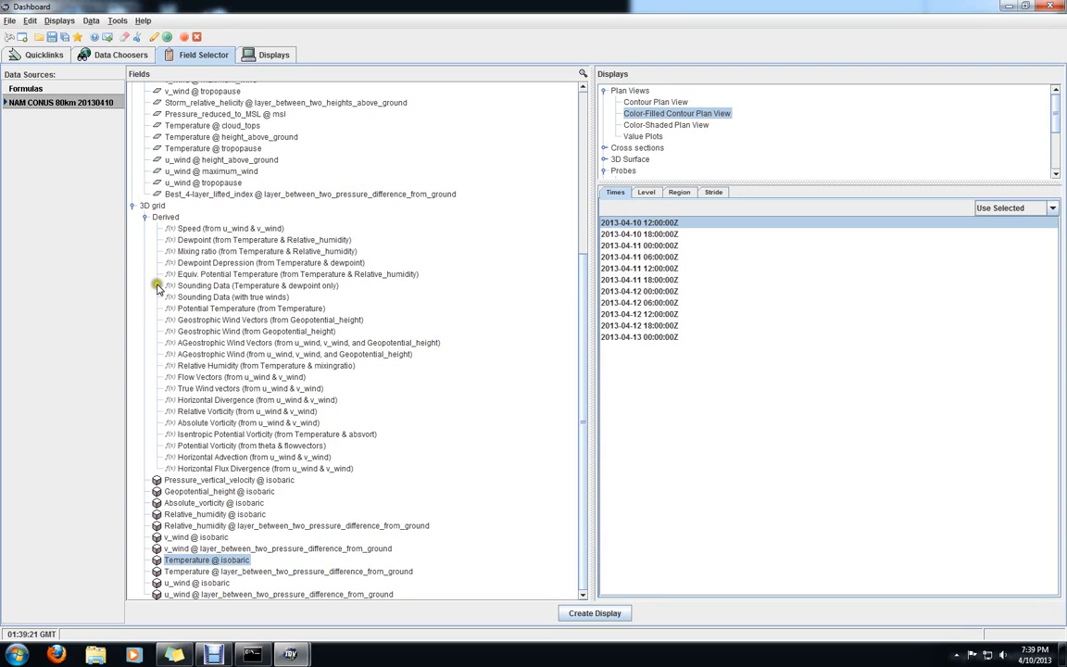
Create a Vector Plan View of the 3D derived field Flow Vectors (from u_wind & v_wind) at the 1000 hPa level
click(239, 379)
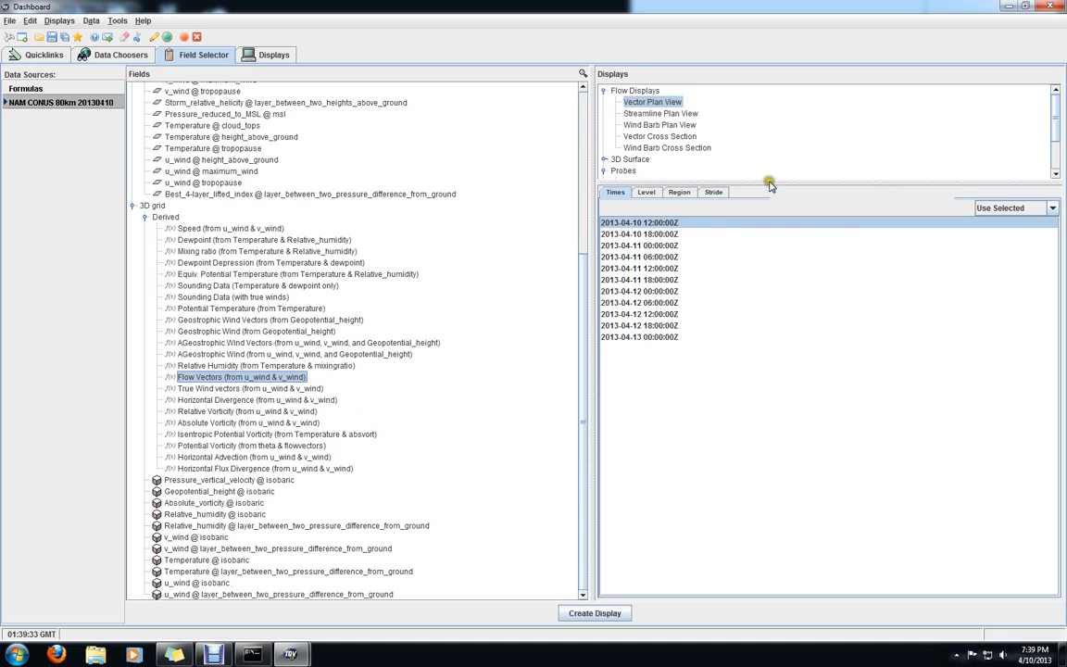
click(640, 195)
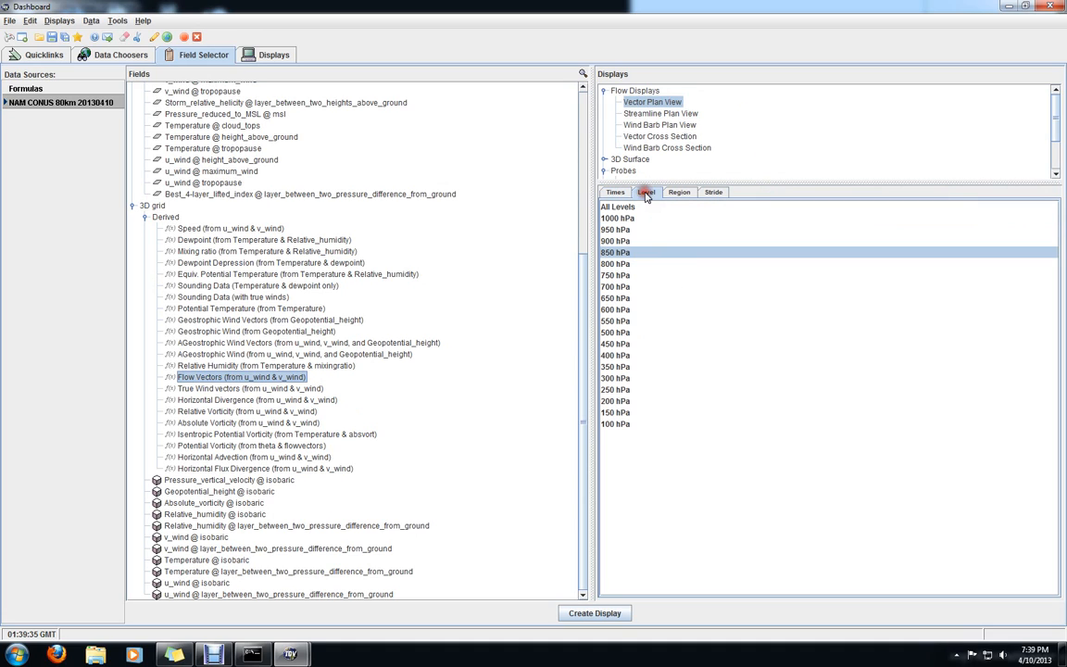
click(627, 218)
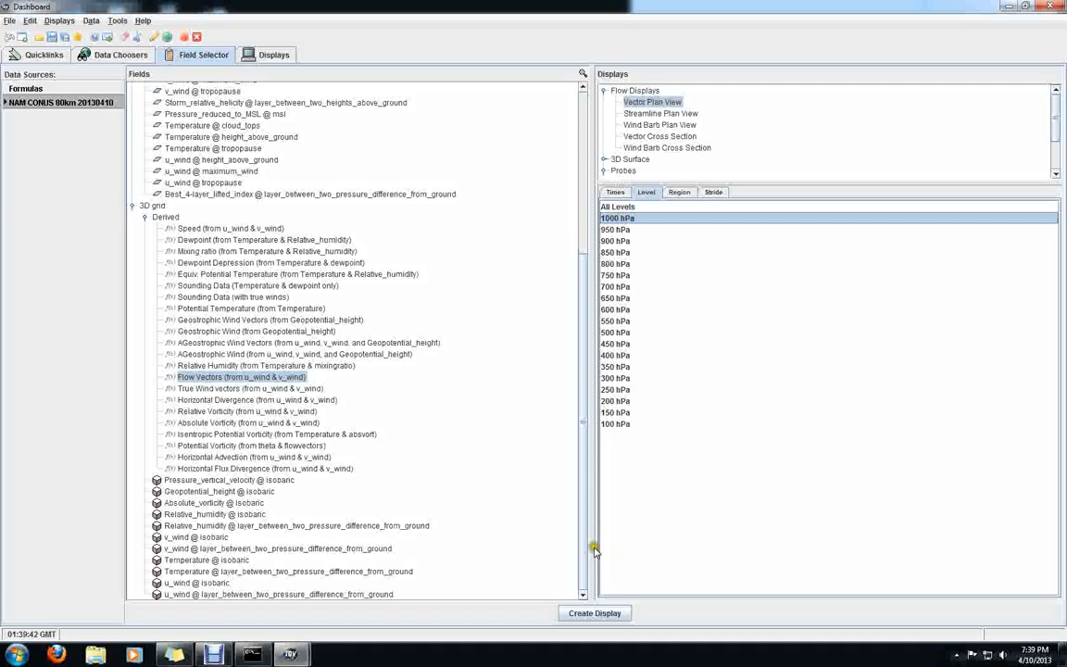
click(604, 614)
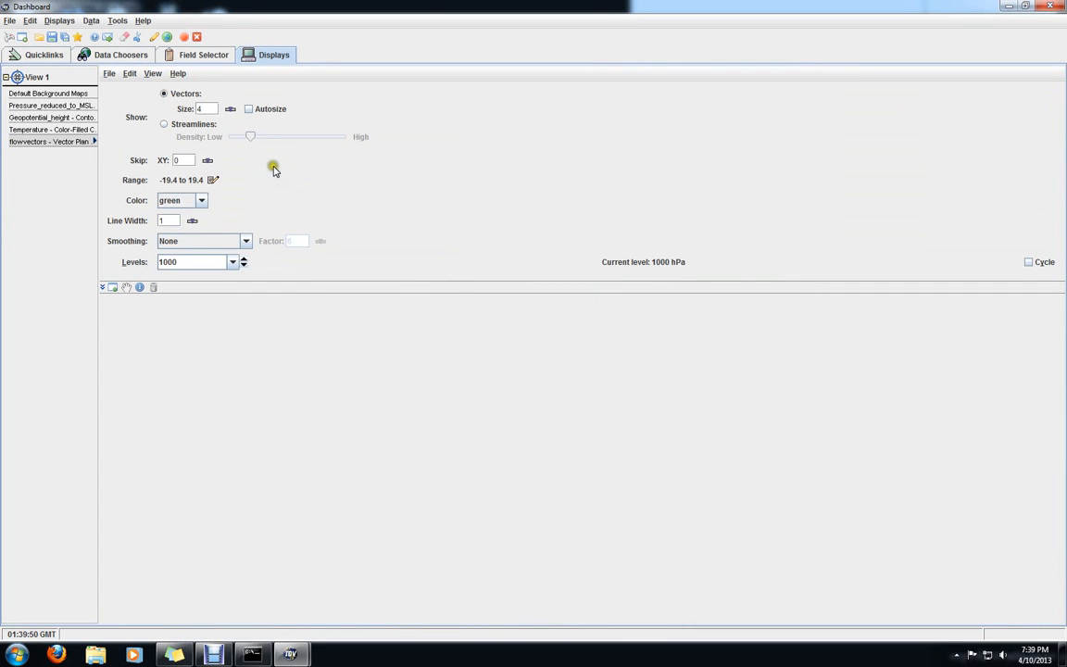
Create a second Vector Plan View of the 3D Flow Vectors field at the 500 hPa level
click(190, 56)
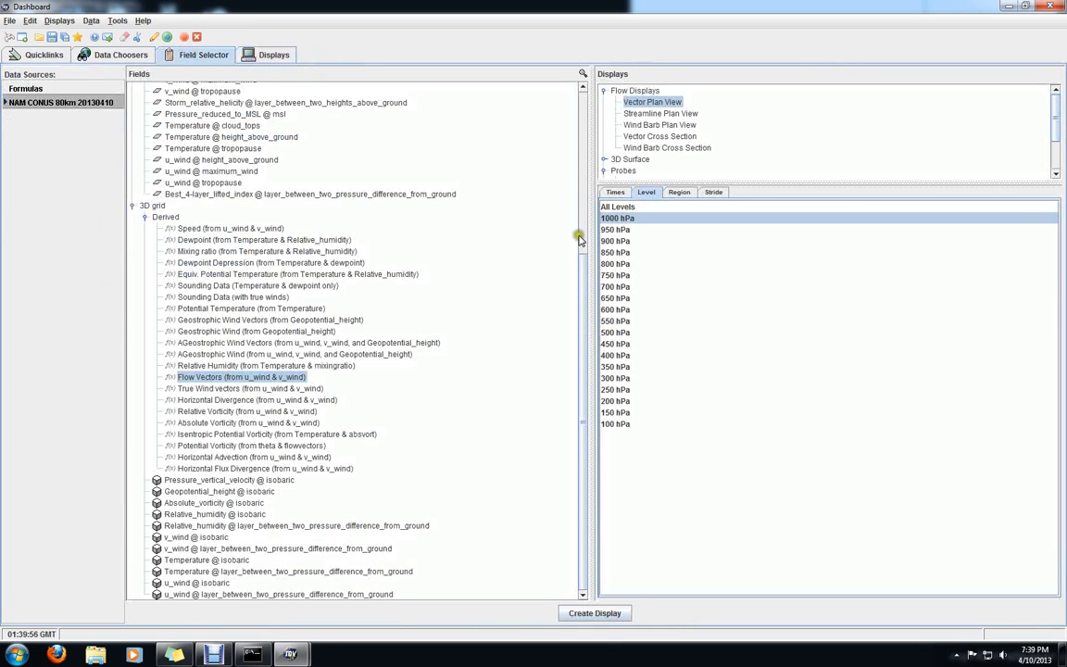
click(612, 334)
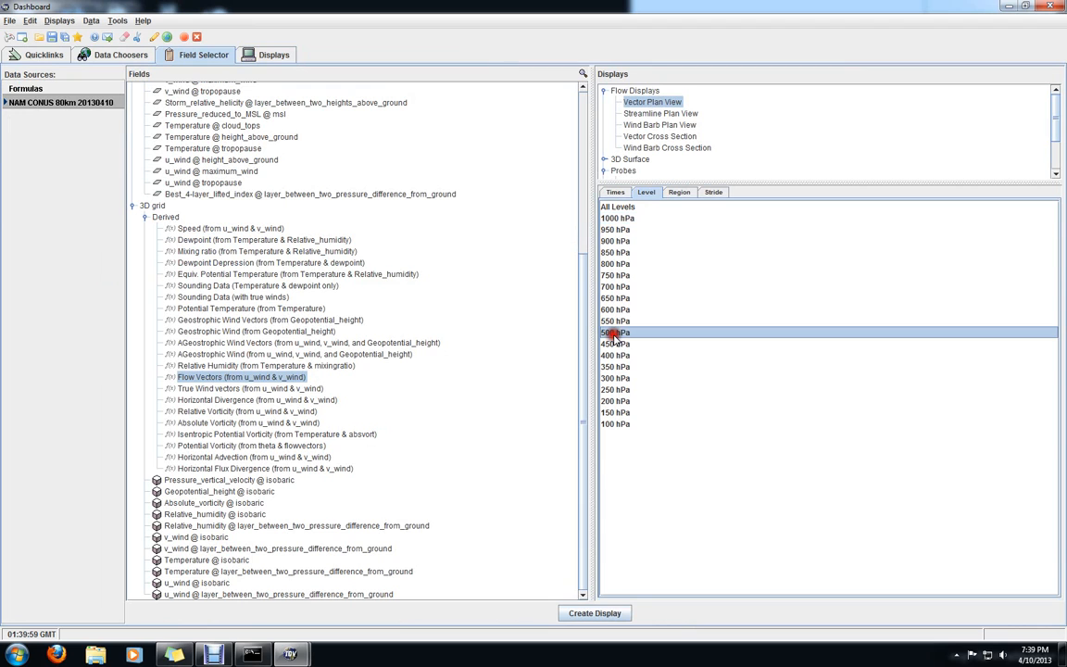
click(606, 617)
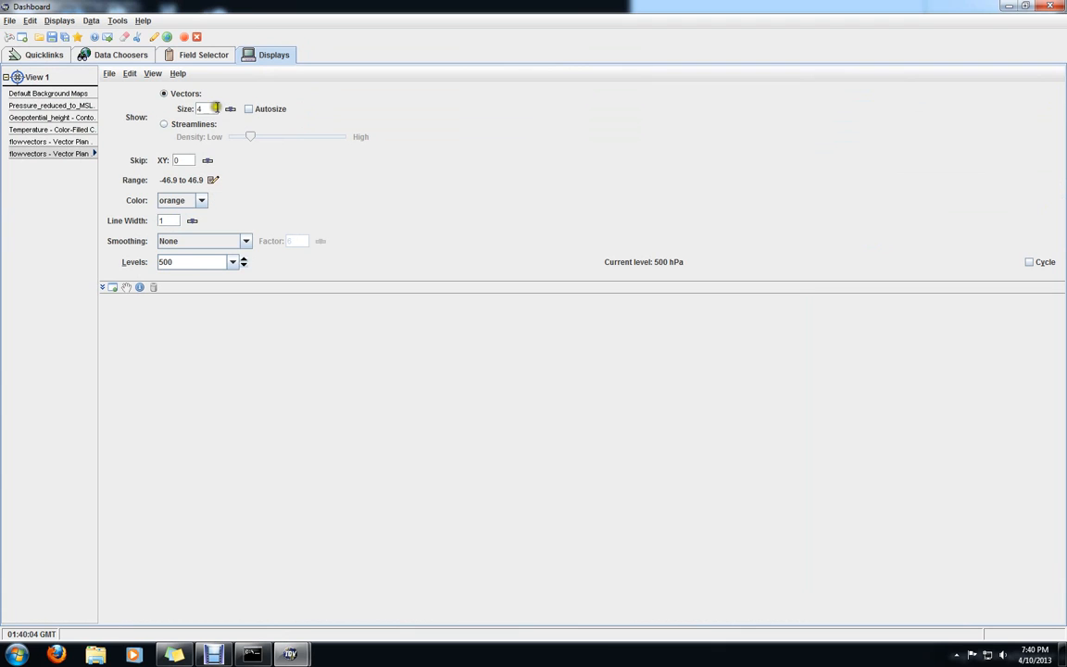
Open the 500 hPa flow vectors' settings from the map legend and set vector size 3, XY skip 2 and color blue
mouse_move(290, 654)
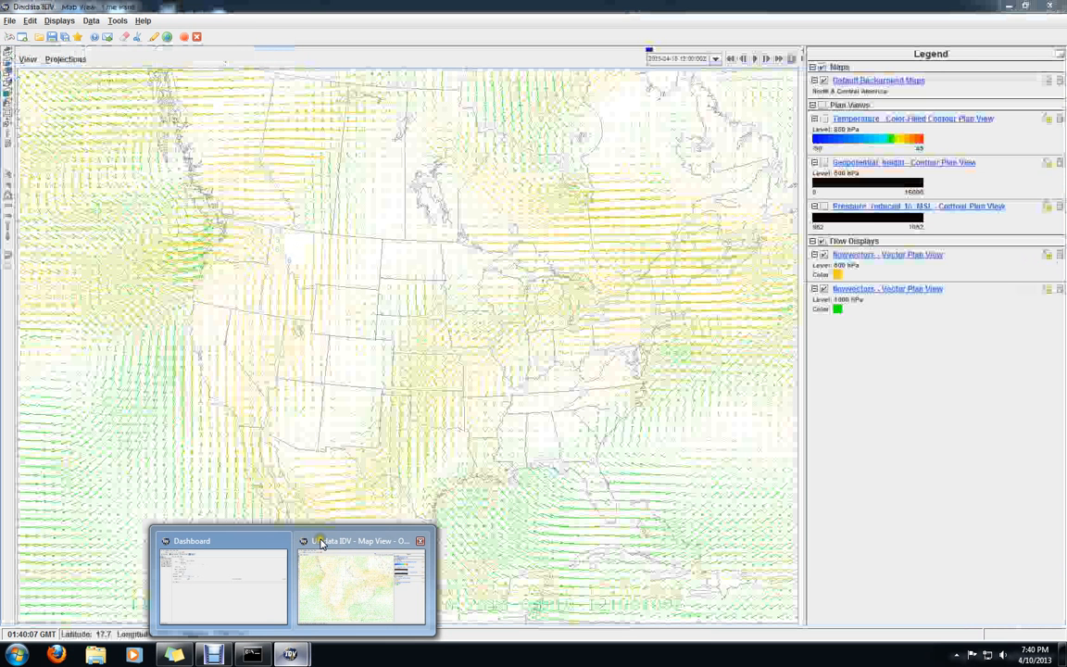
click(321, 543)
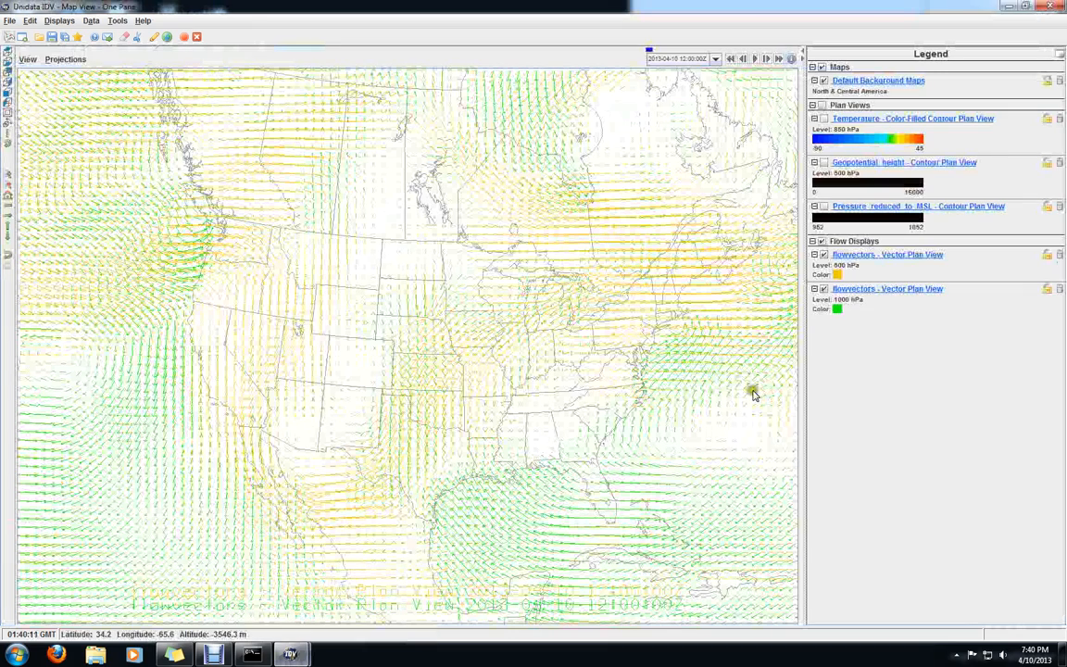
click(870, 255)
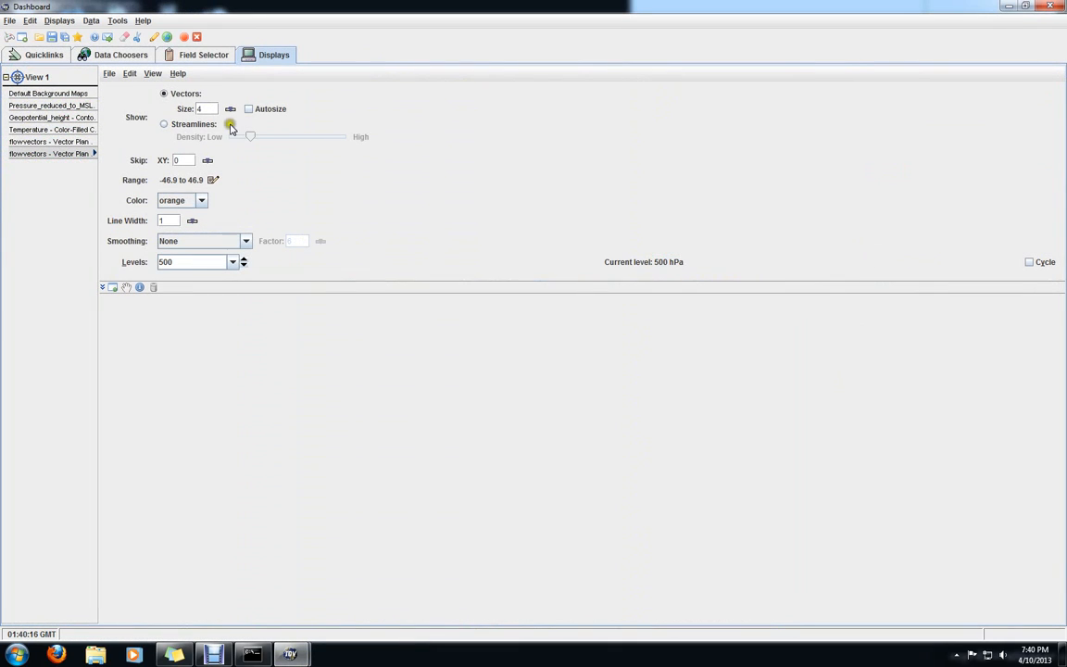
double_click(201, 108)
click(174, 160)
click(200, 200)
scroll(185, 253, up, 2)
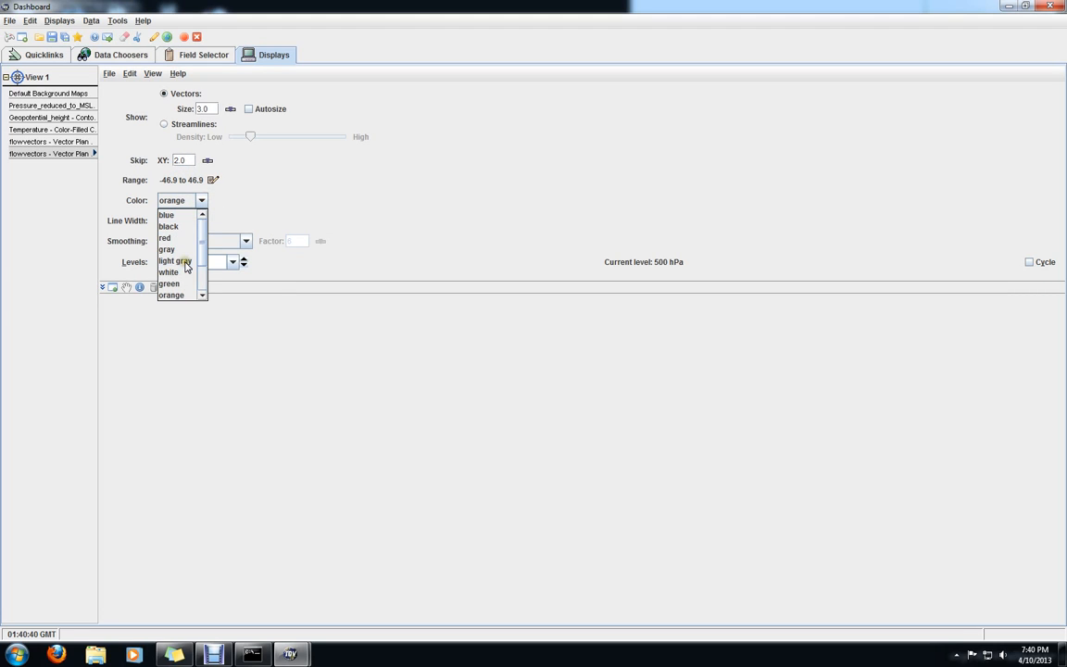
click(169, 216)
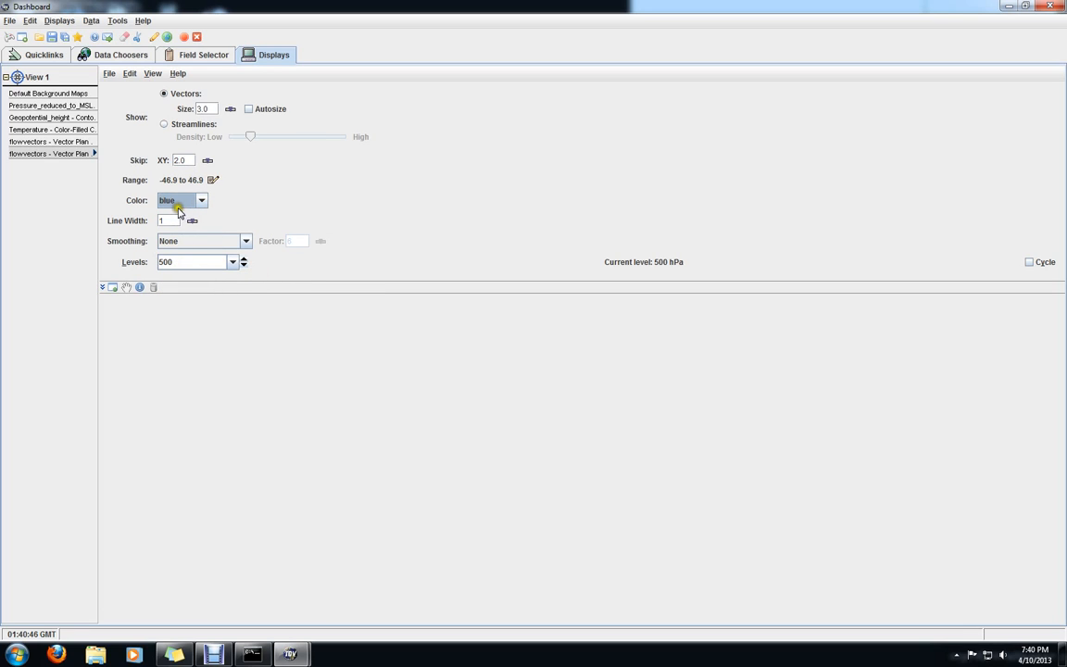
Open the 1000 hPa flow vectors' settings from the map legend and set vector size 3, XY skip 2 and color red
mouse_move(290, 653)
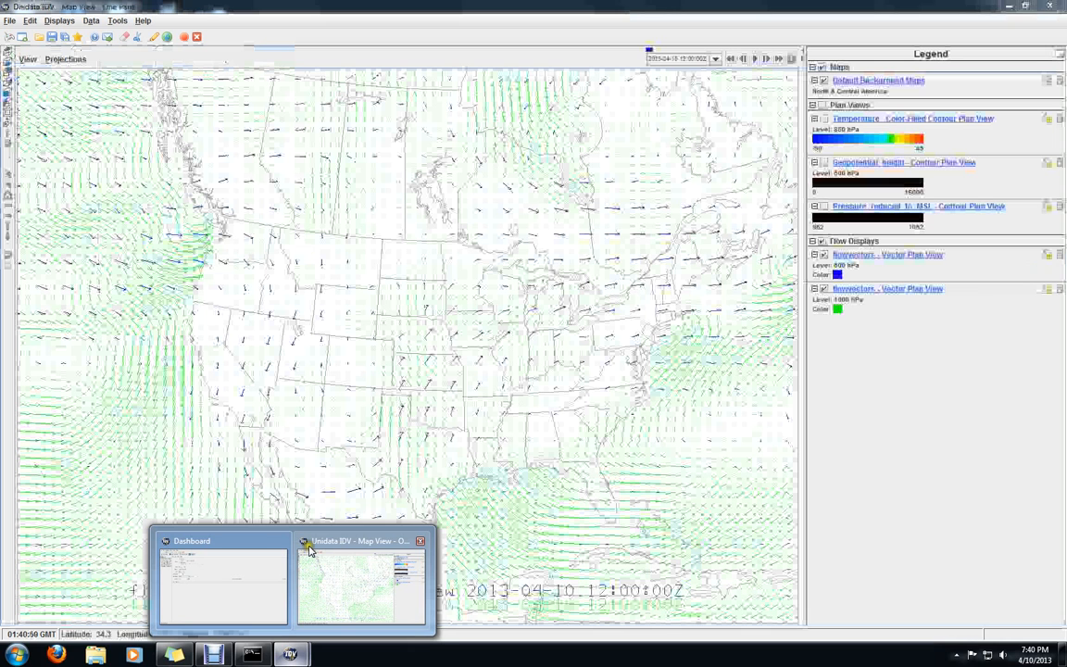
click(308, 548)
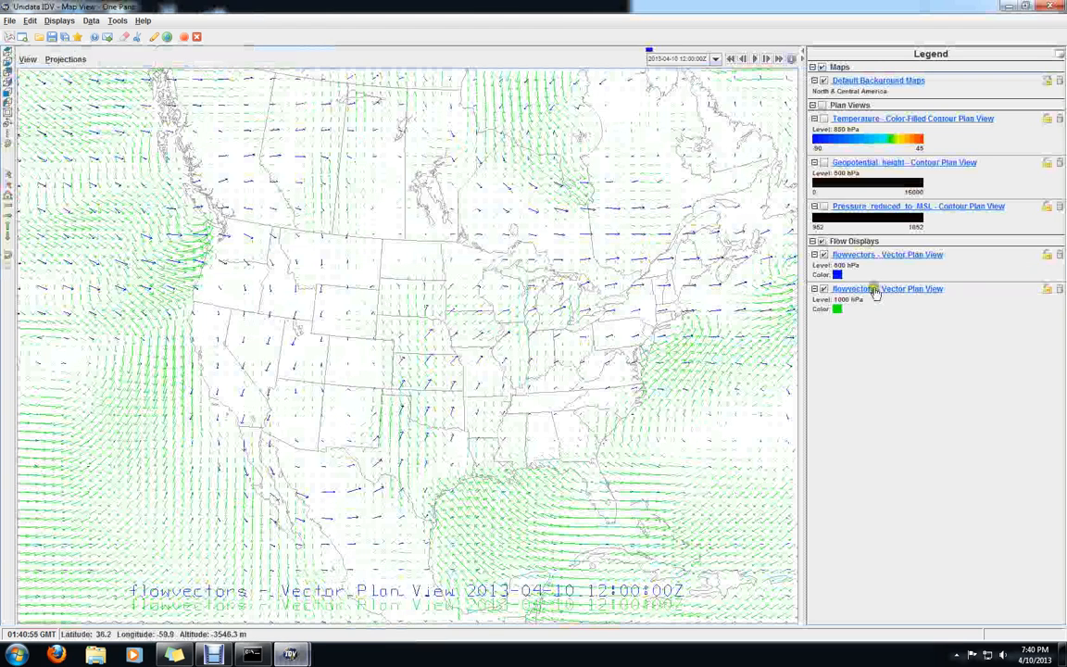
click(841, 286)
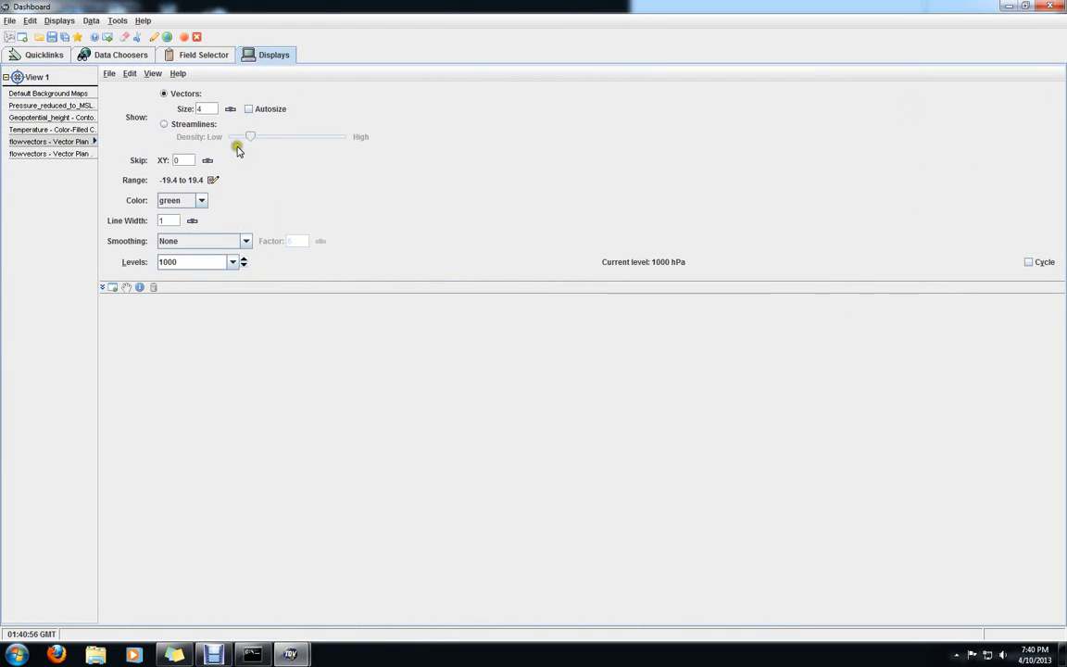
click(198, 109)
drag(197, 108, 171, 111)
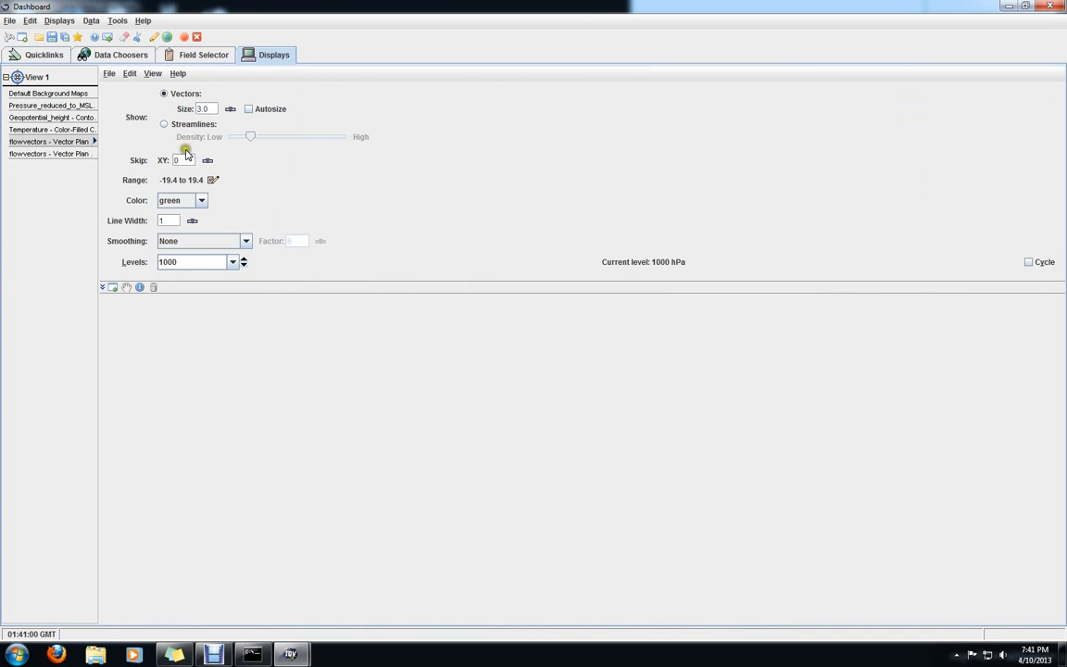
drag(179, 161, 150, 163)
click(202, 203)
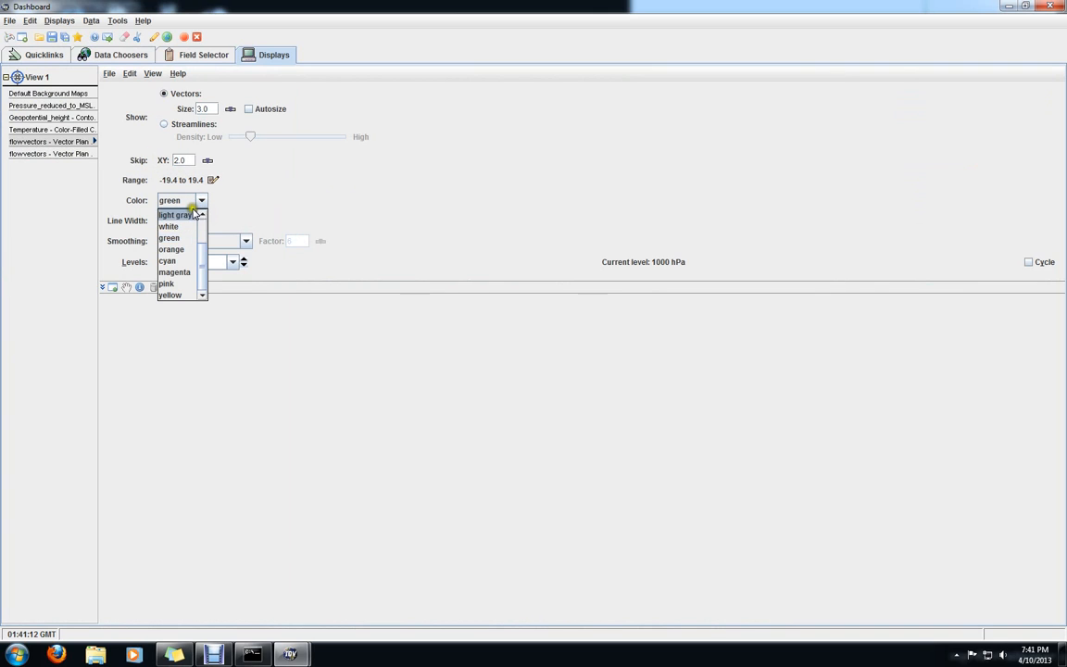
scroll(182, 278, up, 3)
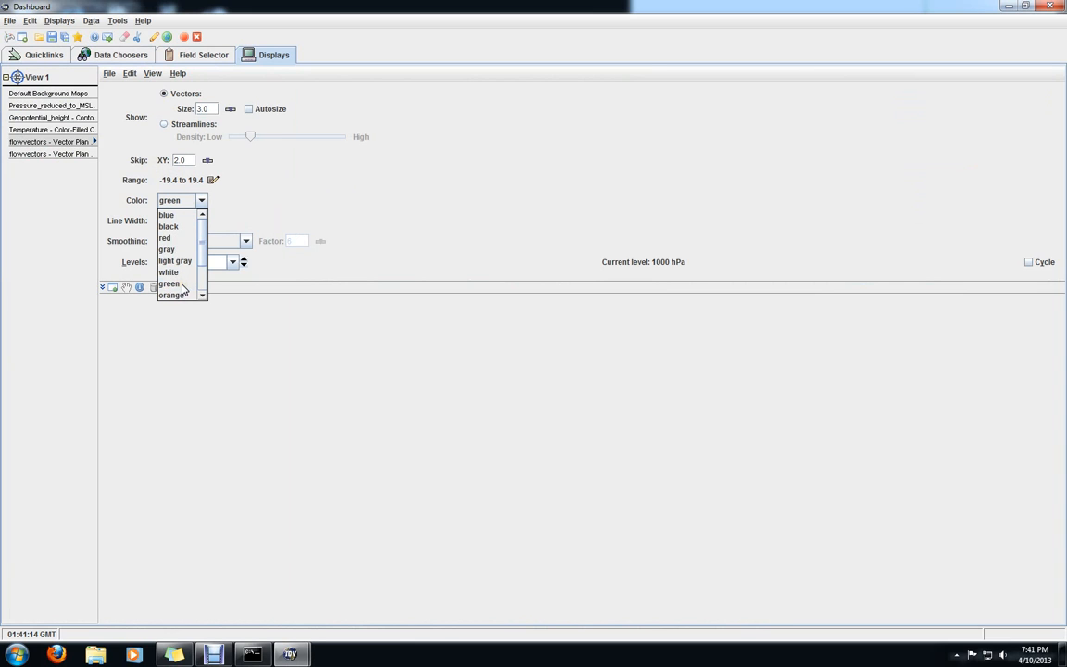
click(177, 242)
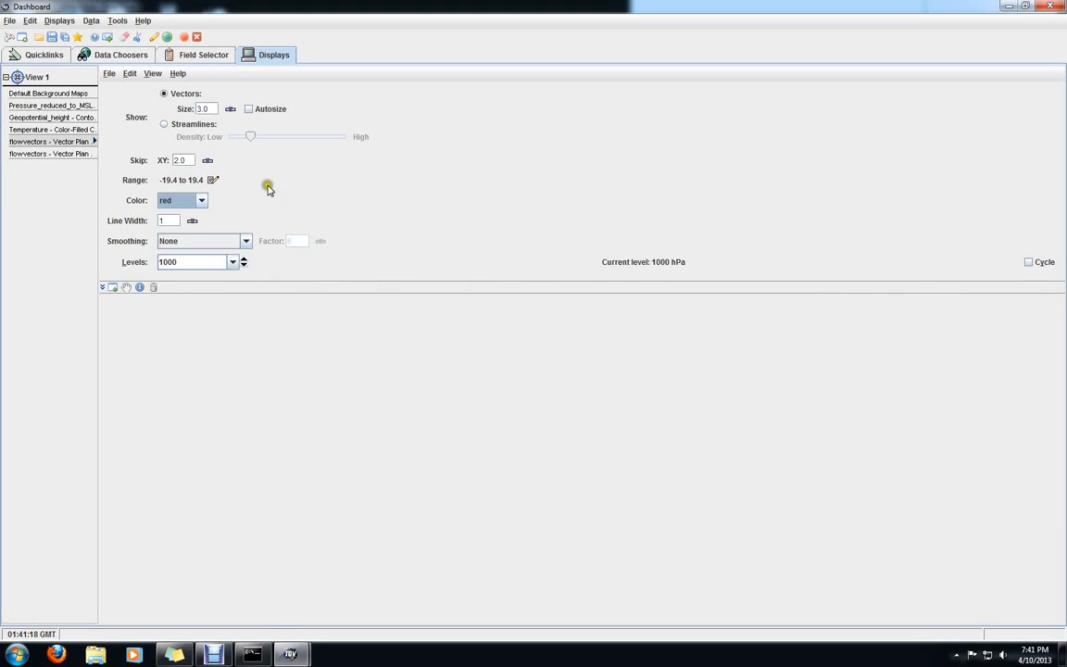
Return to the map view and hide both the 500 hPa and 1000 hPa flow vector displays
mouse_move(299, 654)
click(326, 546)
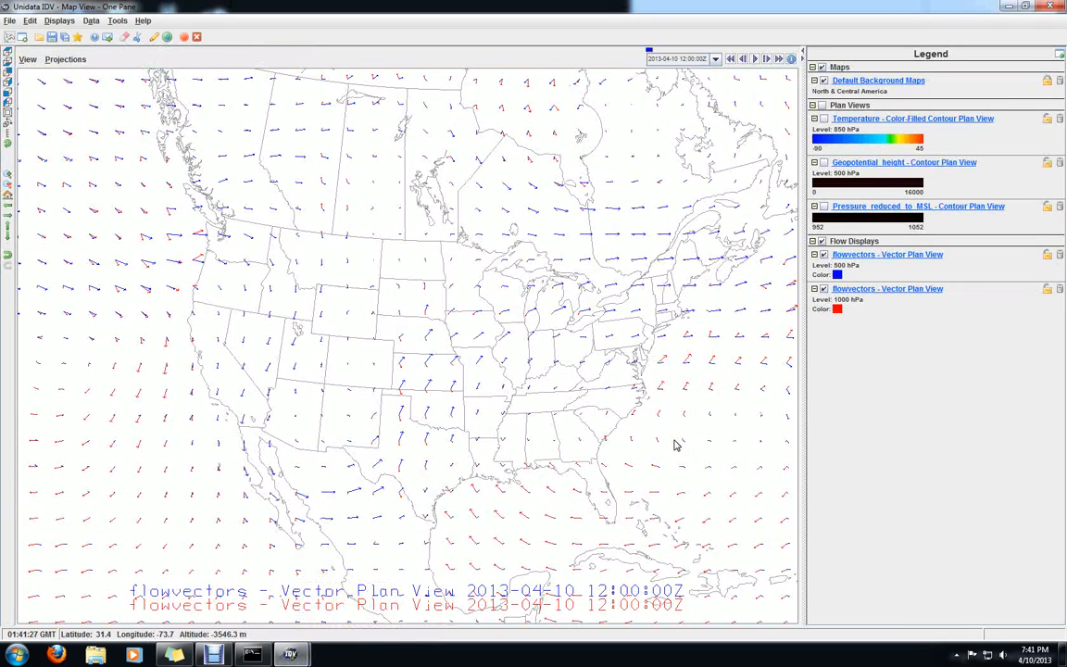
click(824, 253)
click(823, 289)
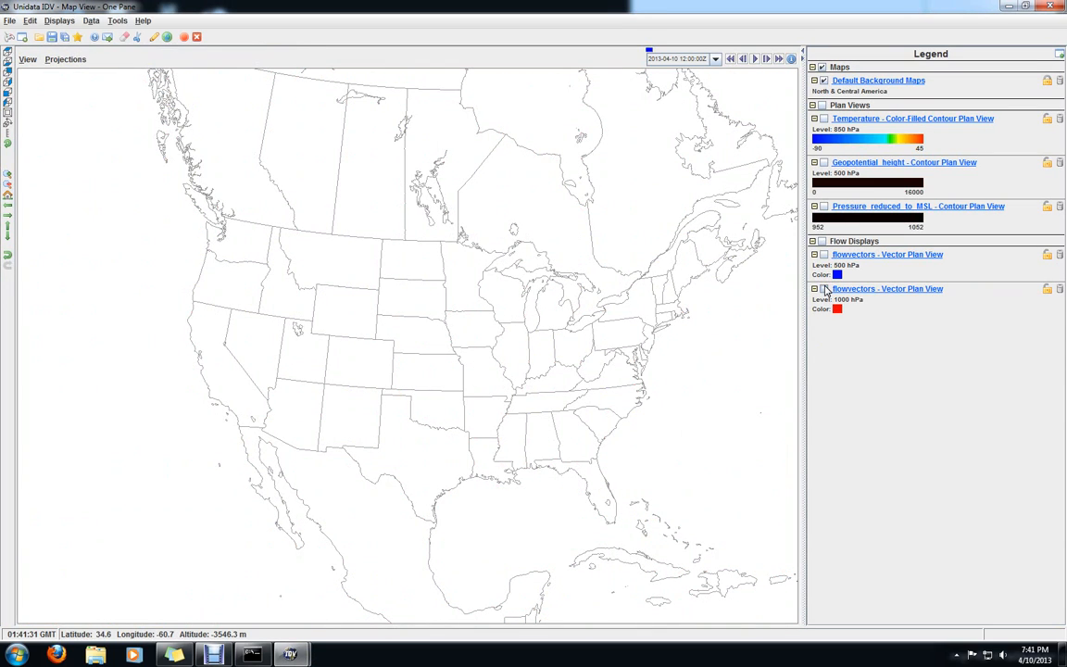
Return to the Dashboard's field selector and expand the derived fields of the 2D grid
click(296, 651)
click(257, 541)
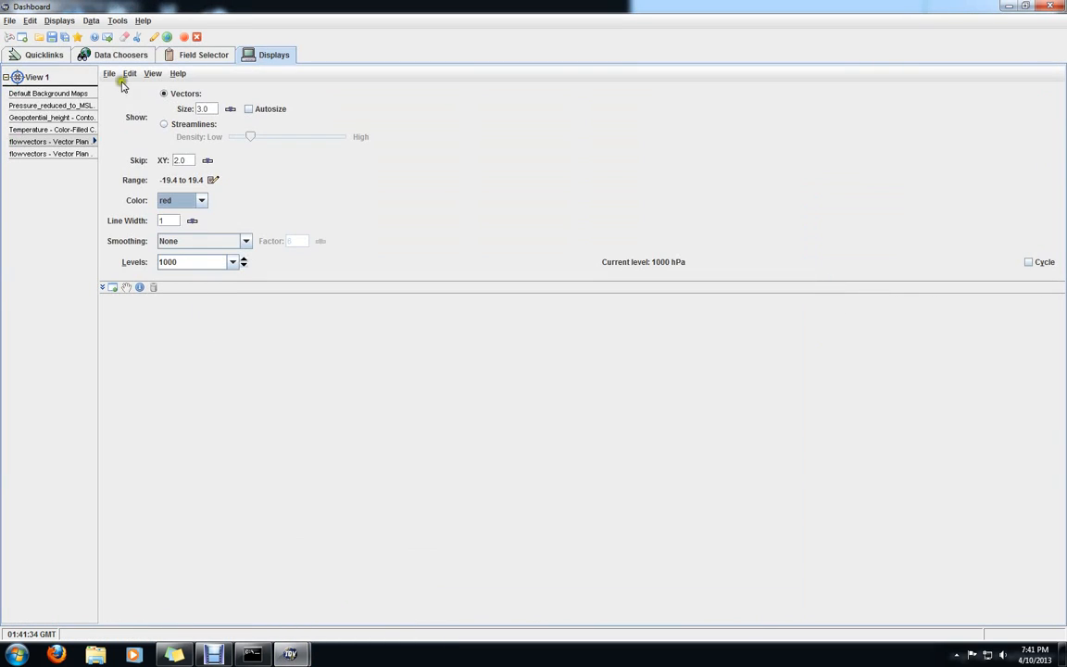
click(183, 58)
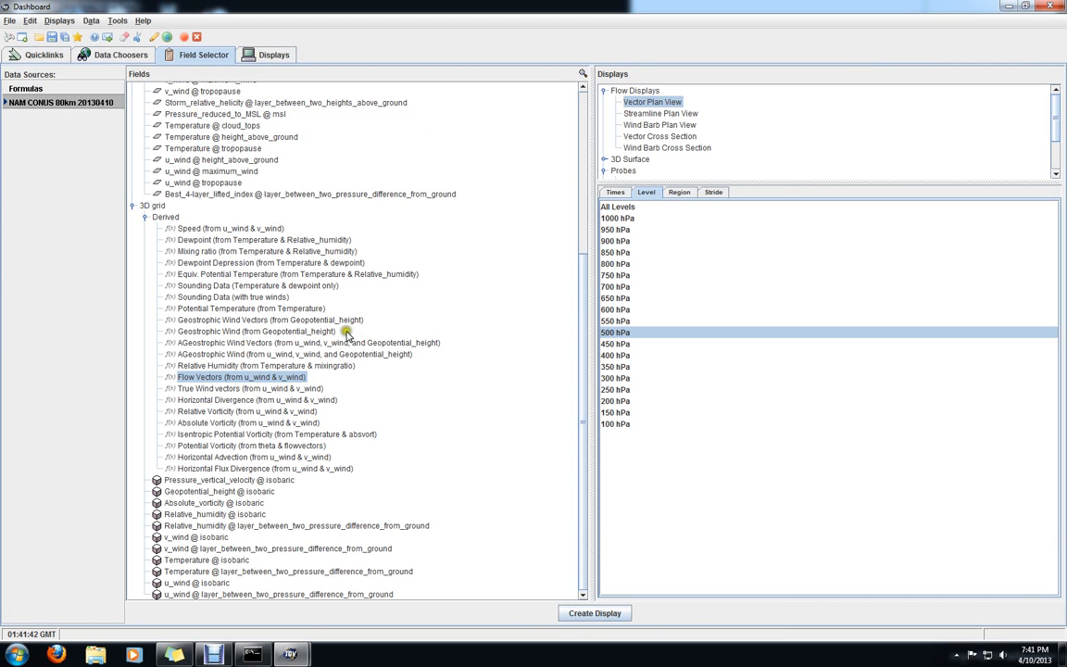
scroll(386, 396, up, 7)
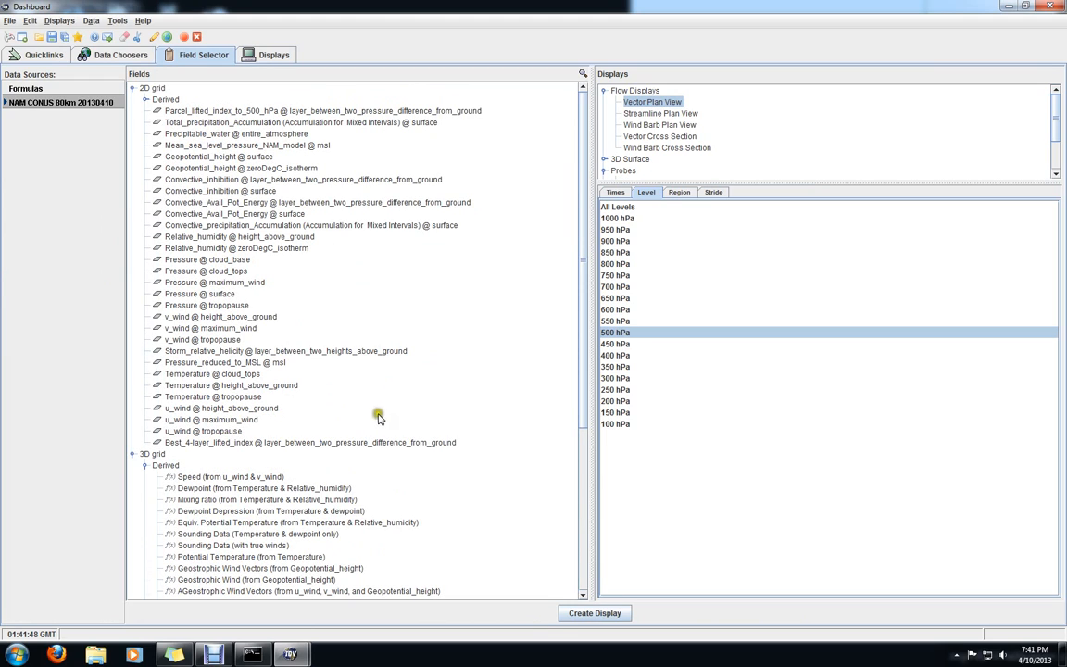
click(144, 99)
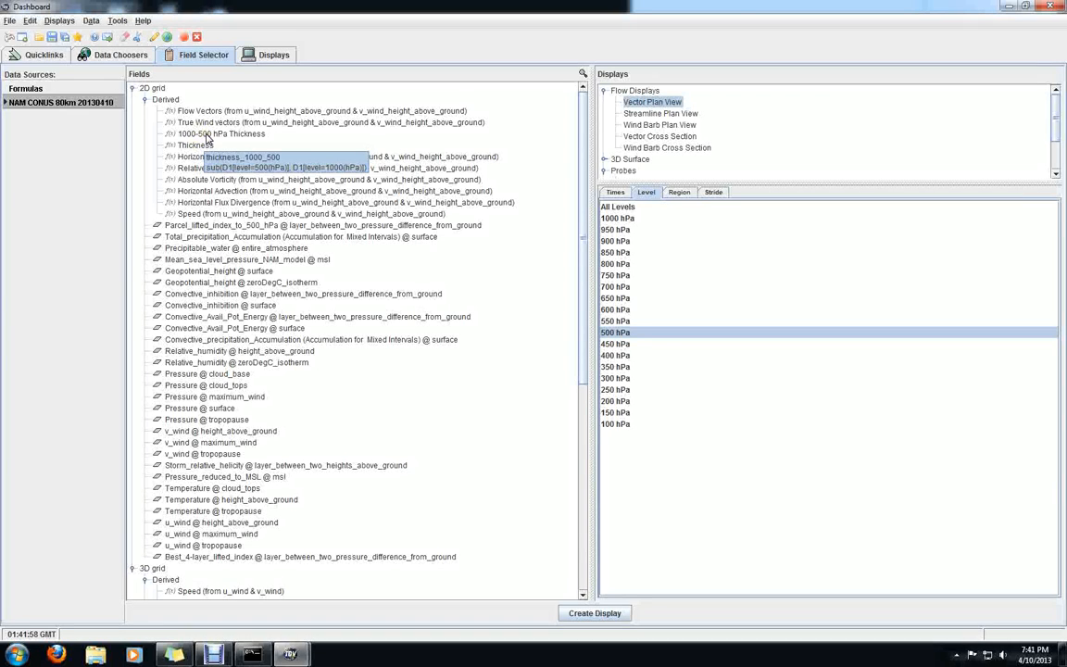
Create a contour plan view of the derived 1000-500 hPa Thickness field and switch to the map view
click(208, 135)
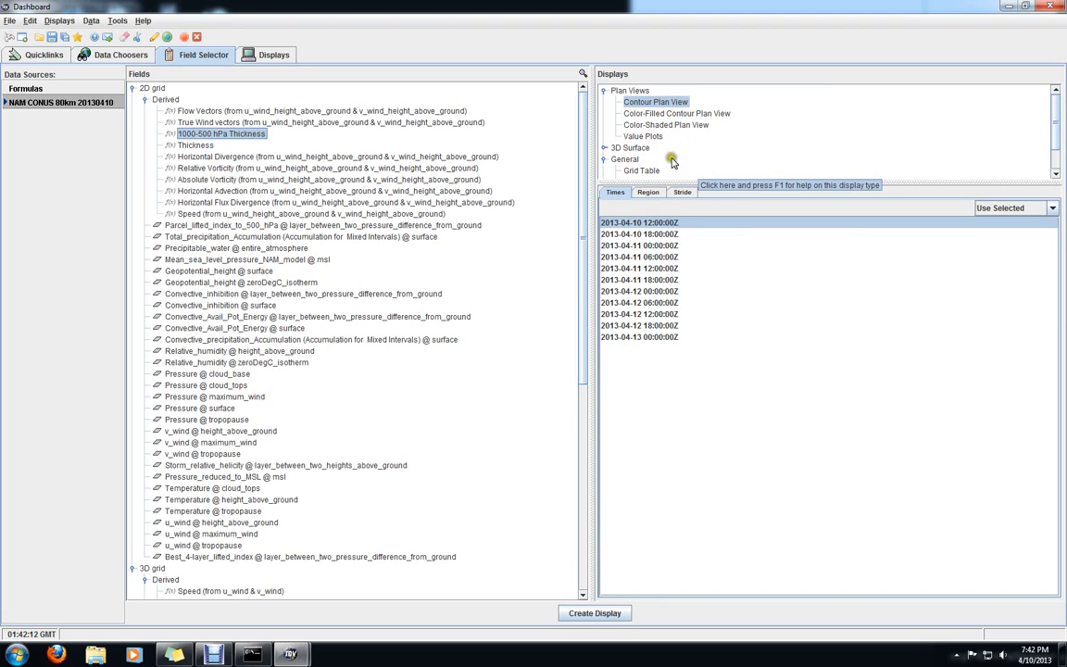
click(597, 614)
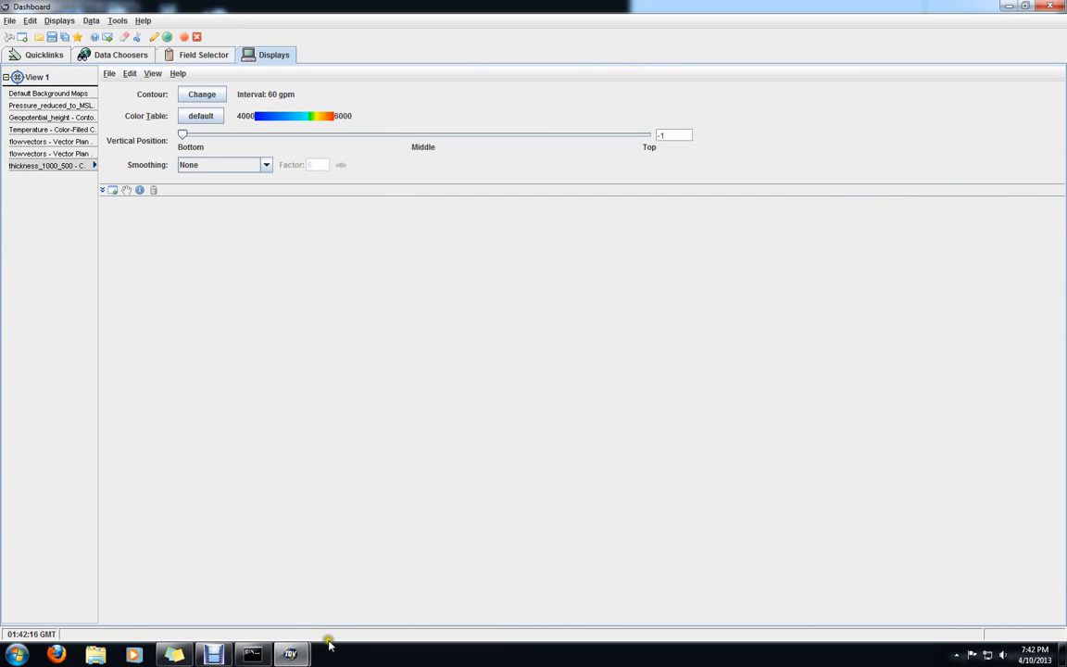
click(324, 551)
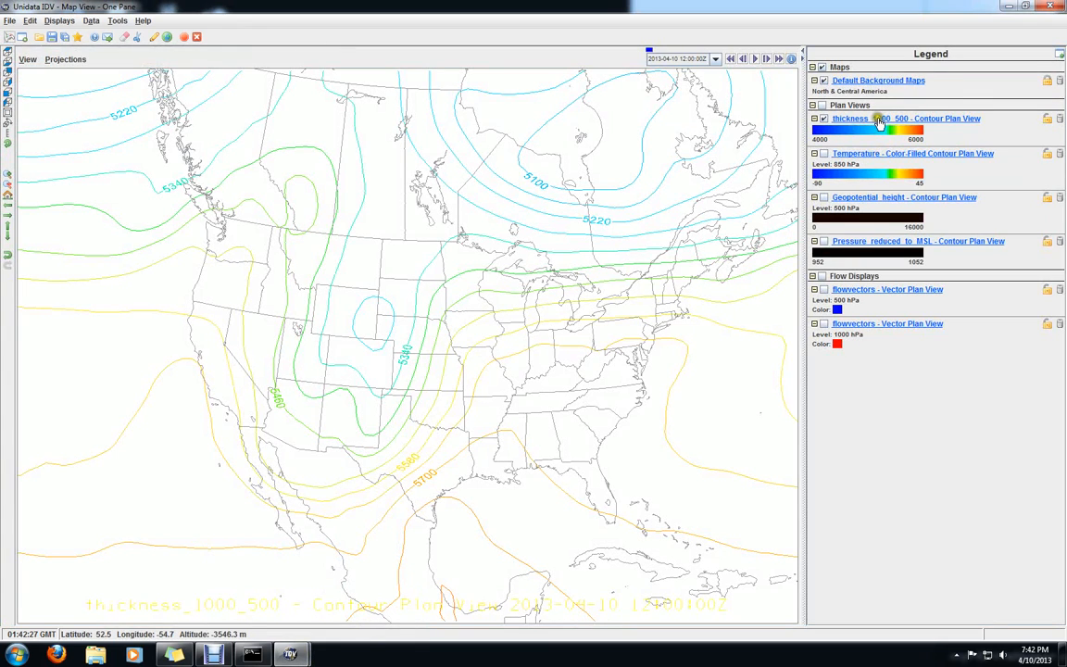
click(890, 120)
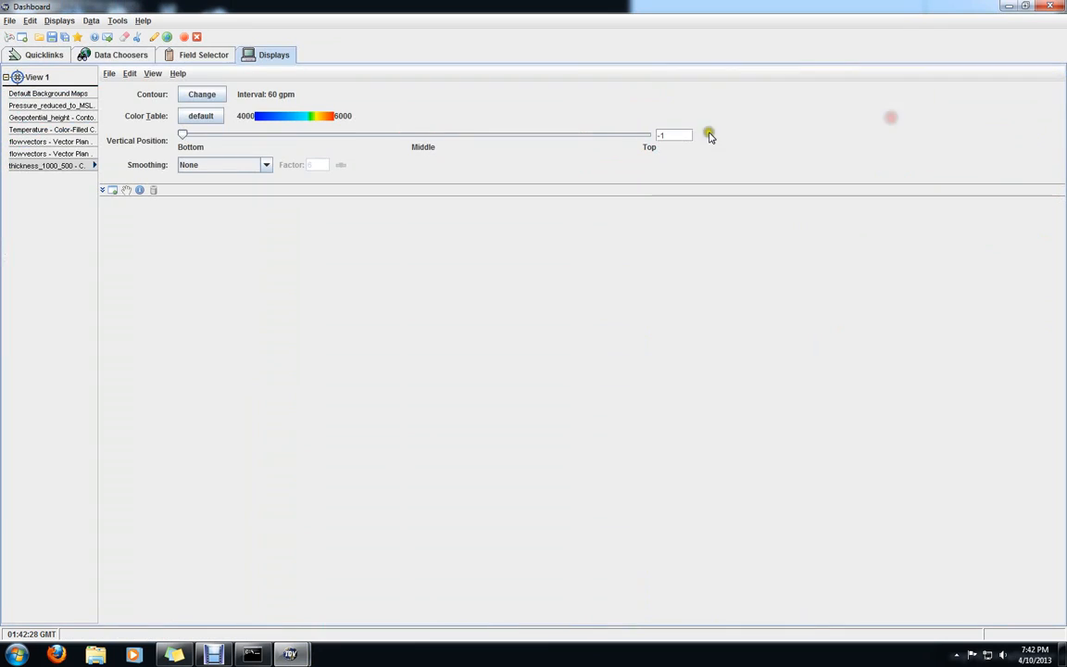
click(200, 117)
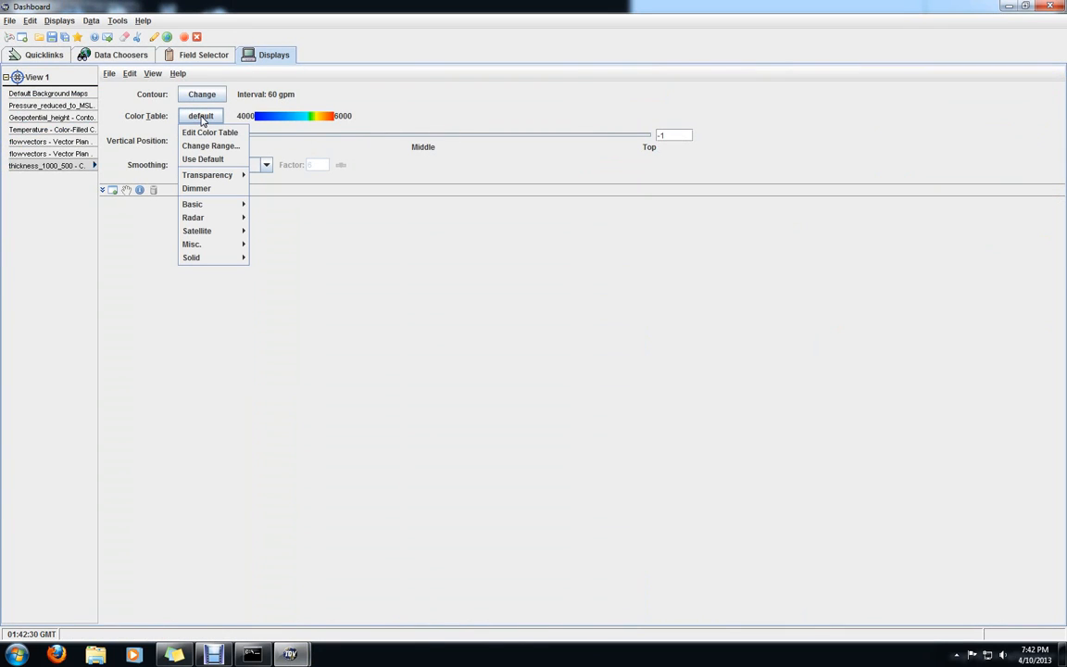
click(290, 655)
click(326, 554)
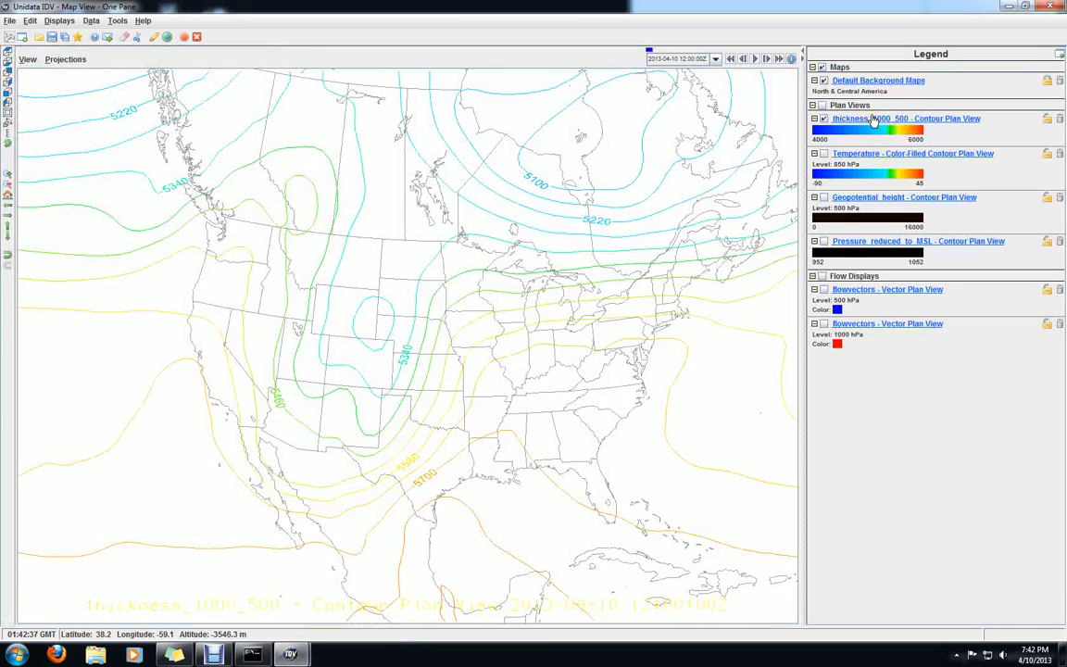
Open the thickness display's color table for editing and fill the range from 4000 to about 5400 with blue (R 24, G 0, B 255)
click(873, 121)
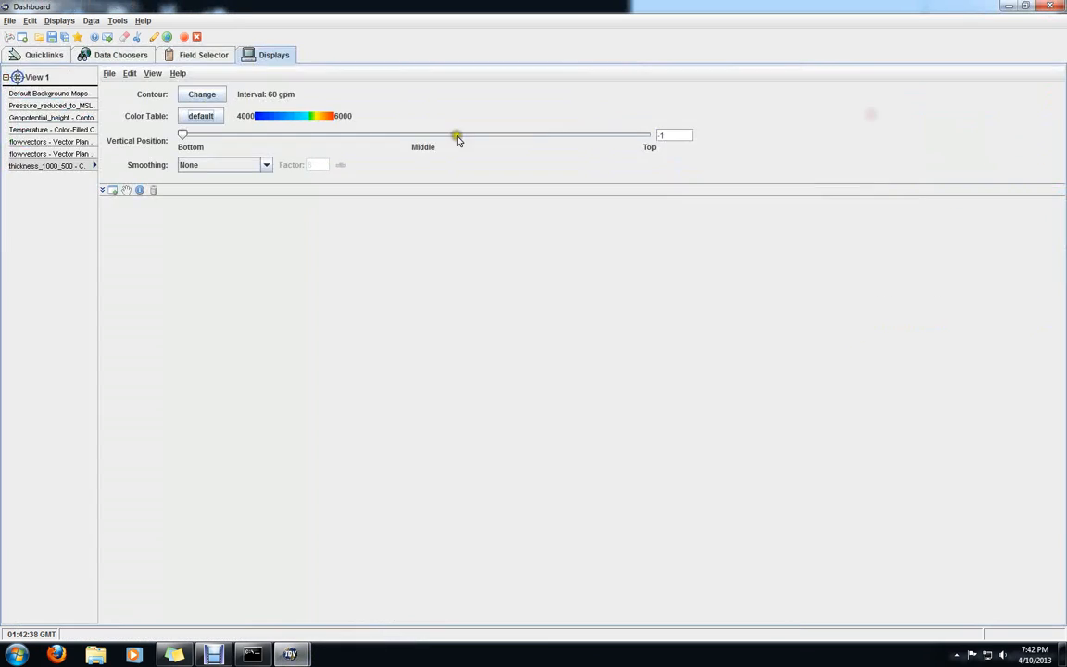
click(210, 117)
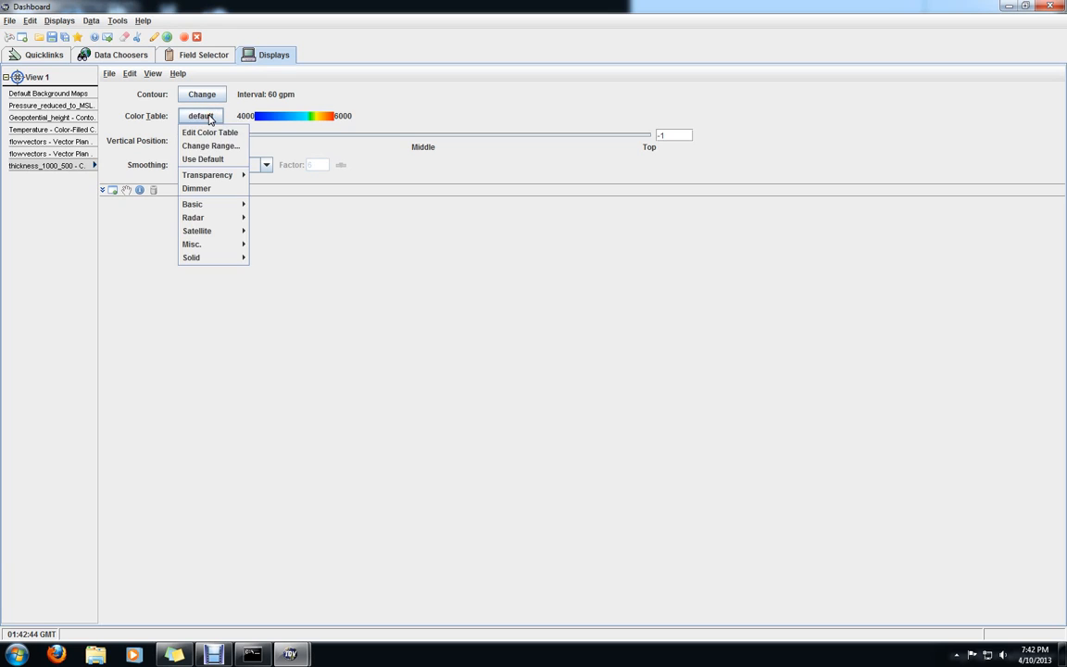
click(210, 134)
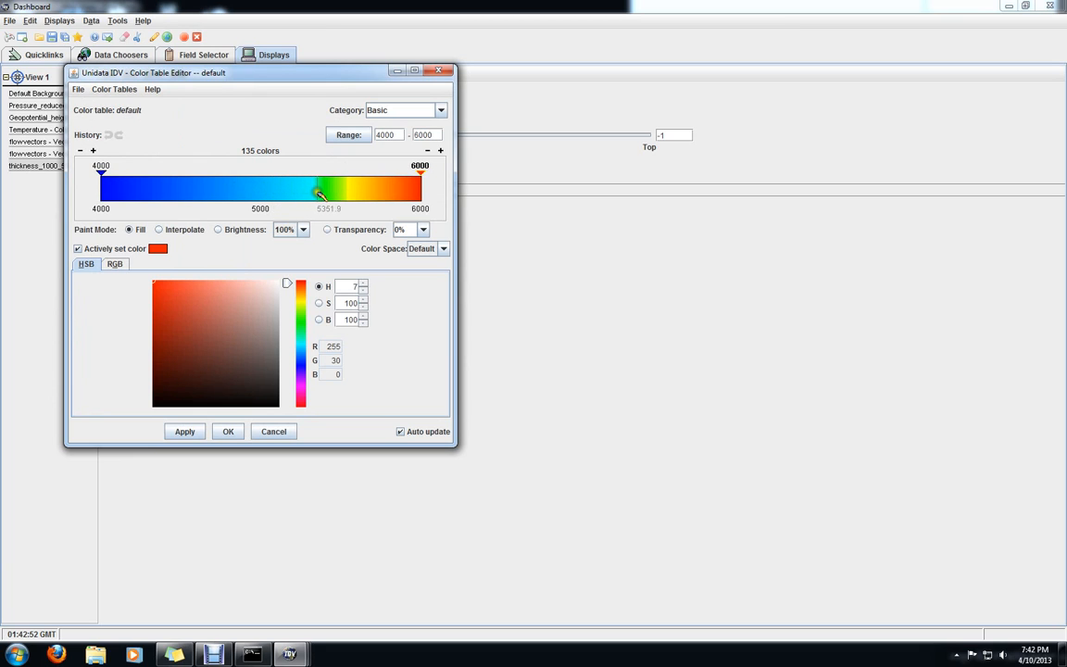
click(165, 195)
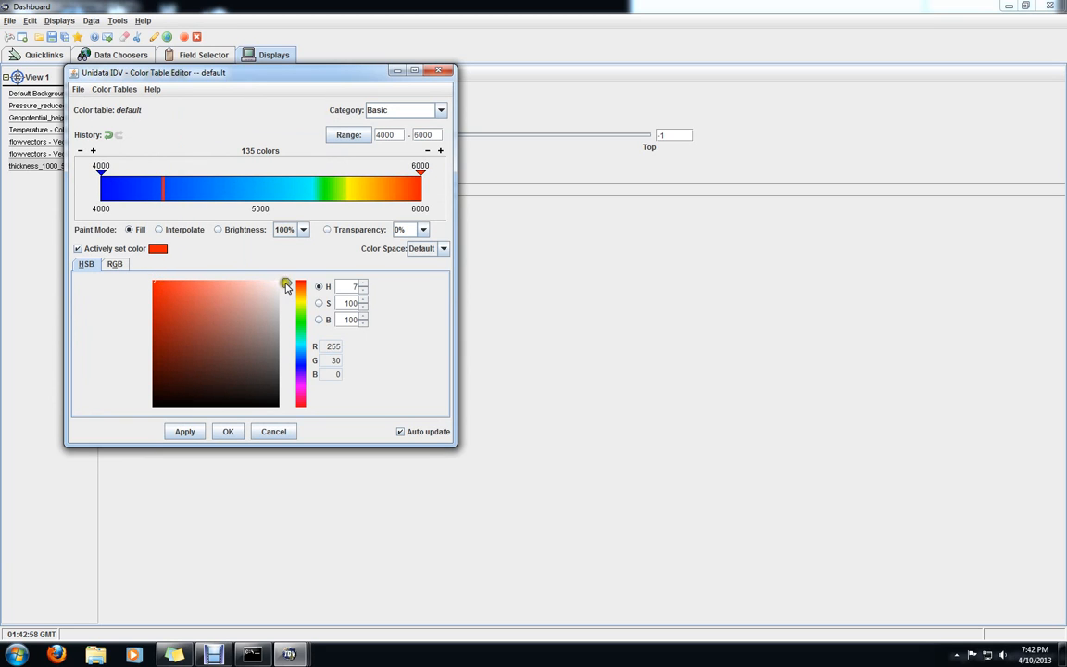
drag(285, 285, 293, 370)
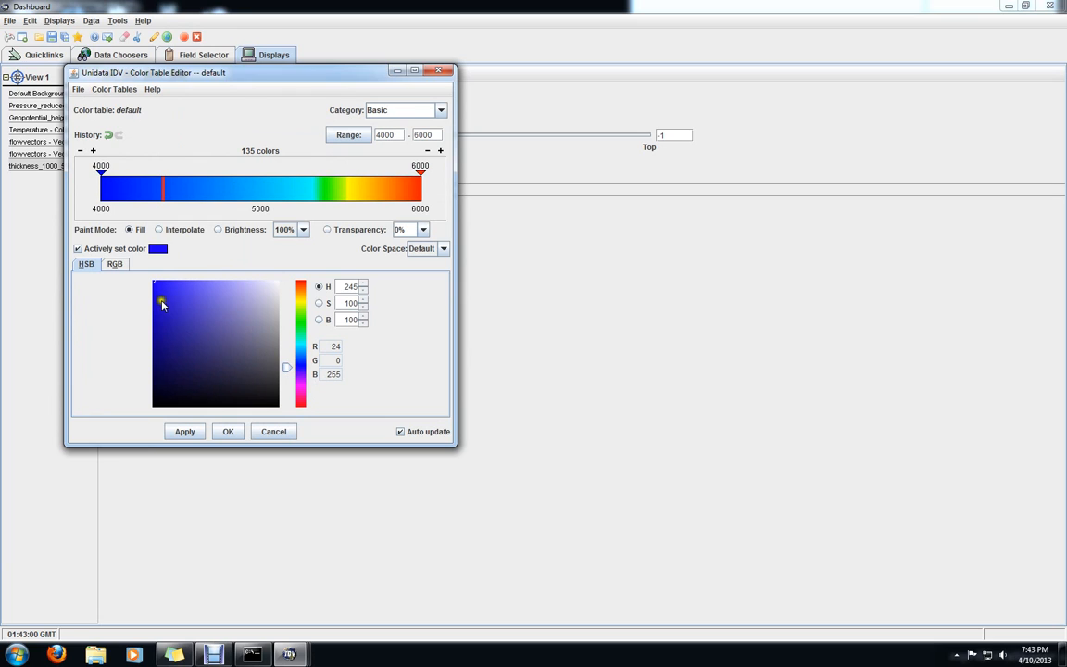
drag(155, 290, 153, 280)
click(324, 196)
drag(326, 197, 67, 197)
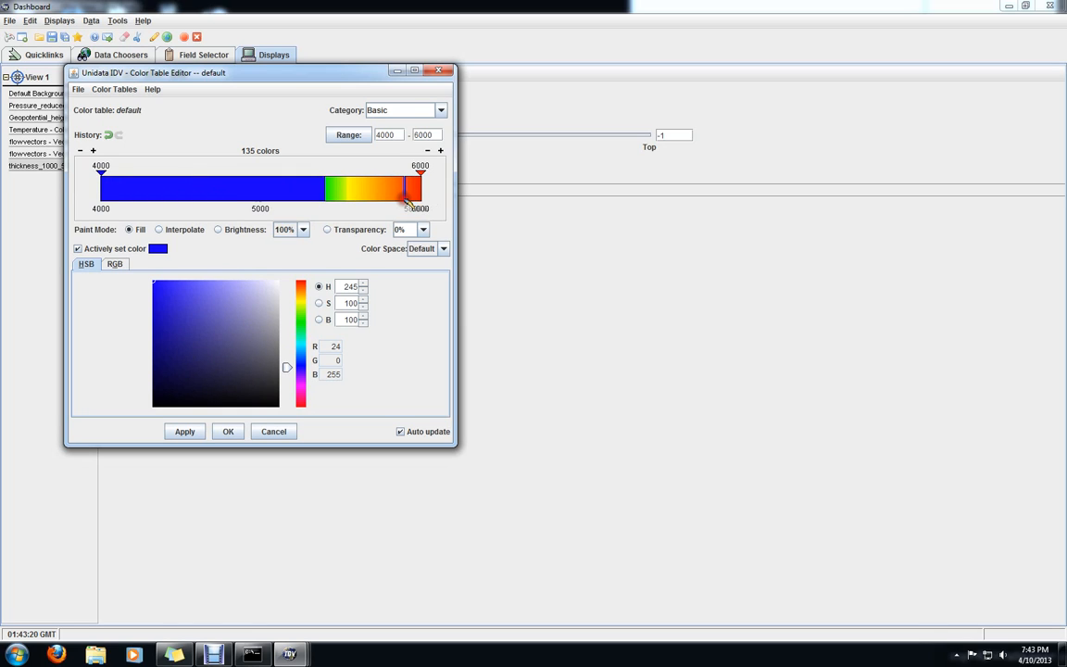
Fill the thickness color table from about 5400 to 6000 with red (R 250, G 2, B 2) and switch to the map view
drag(293, 362, 287, 280)
click(154, 284)
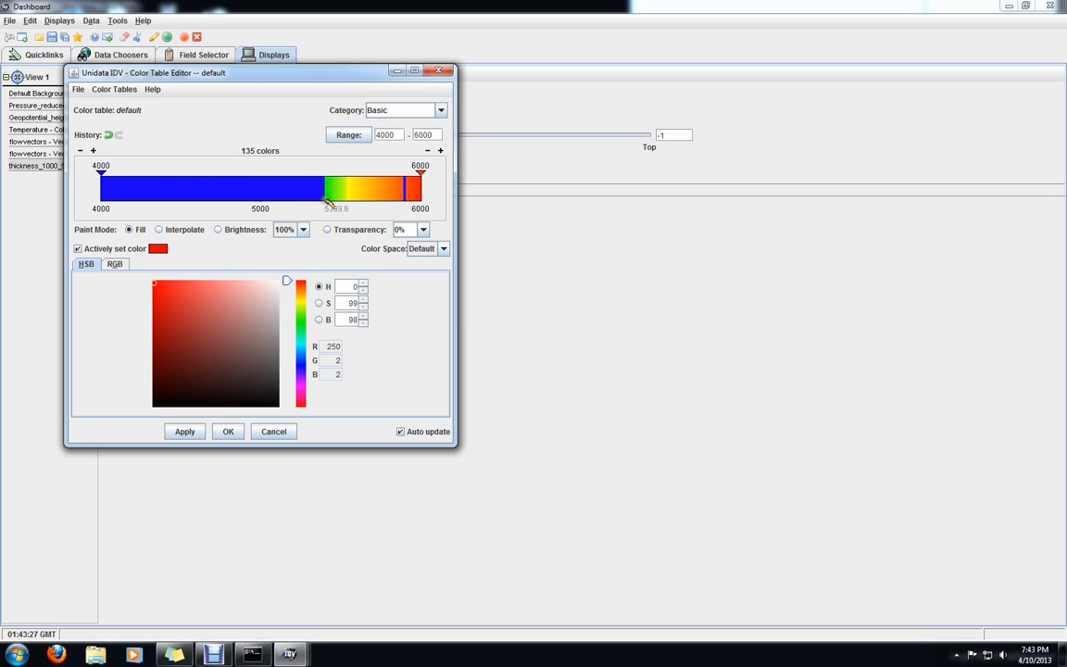
drag(326, 201, 446, 203)
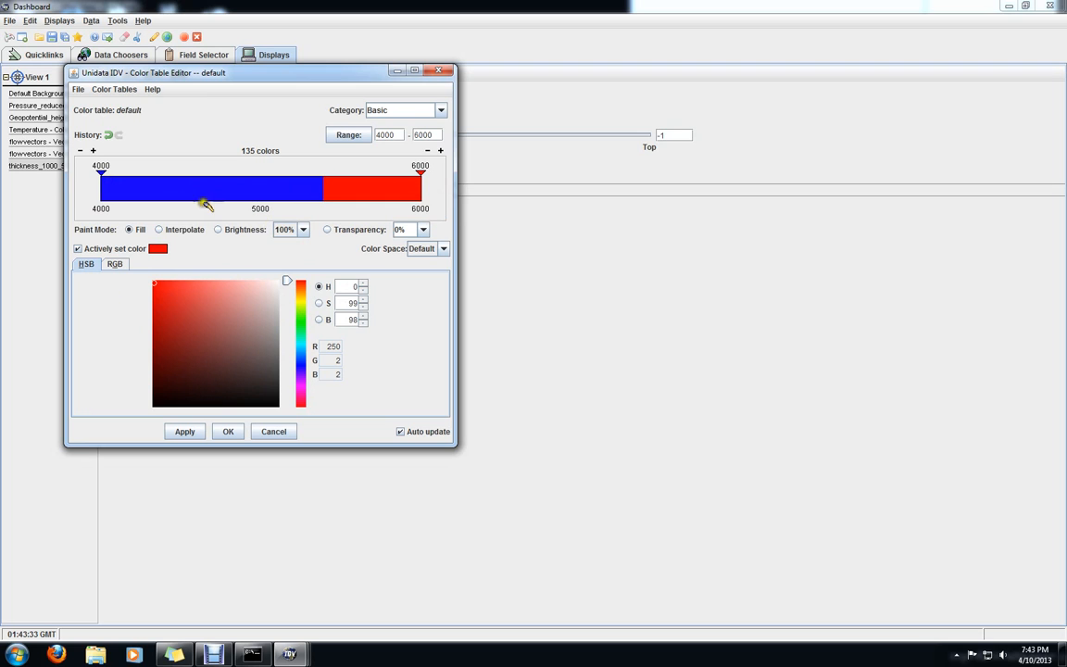
mouse_move(289, 653)
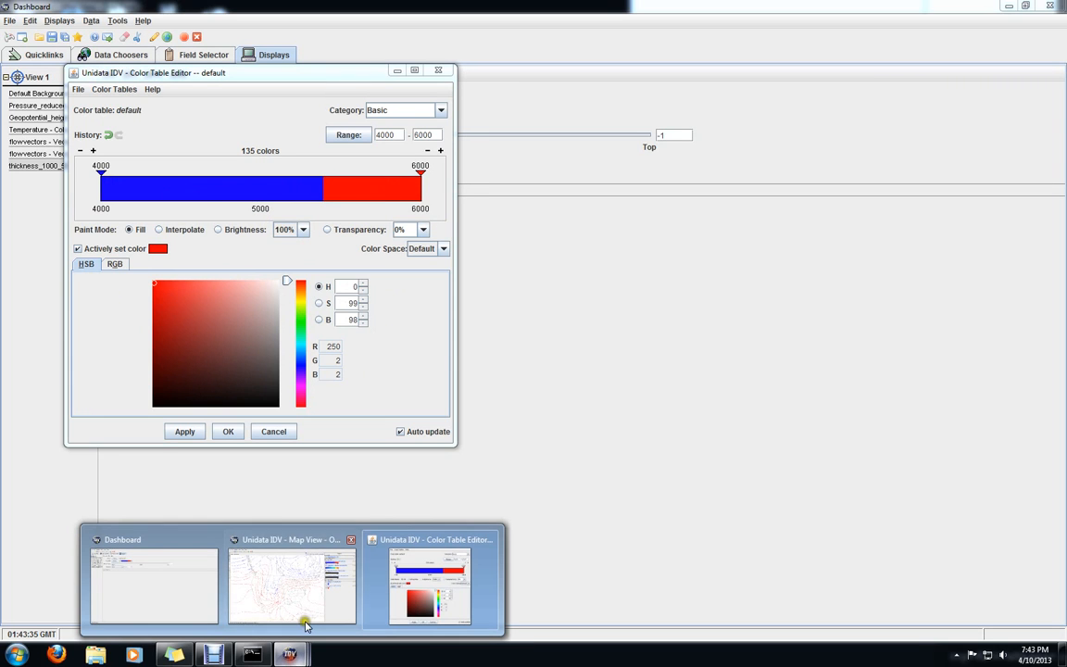
click(295, 547)
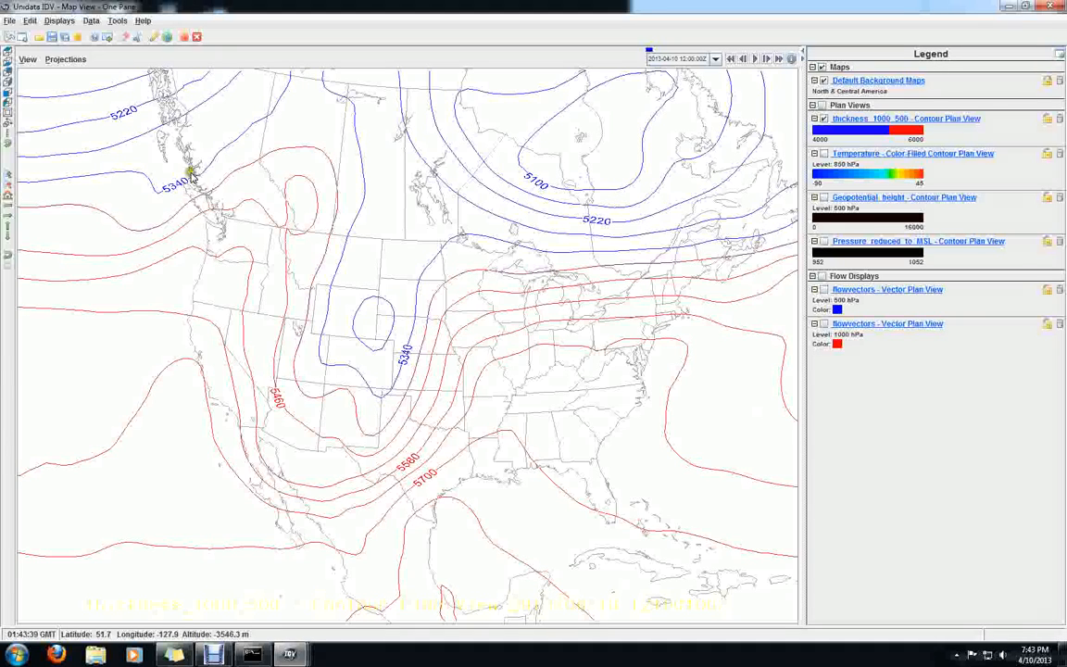
Check the thickness display's color range settings from the map legend and accept them
right_click(871, 134)
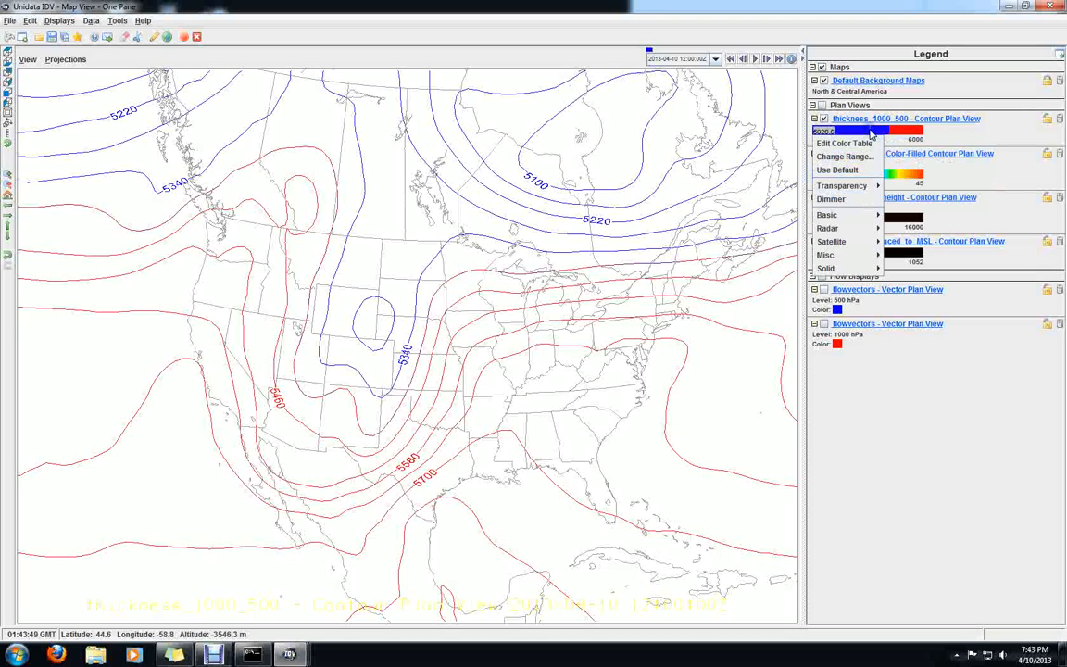
click(843, 156)
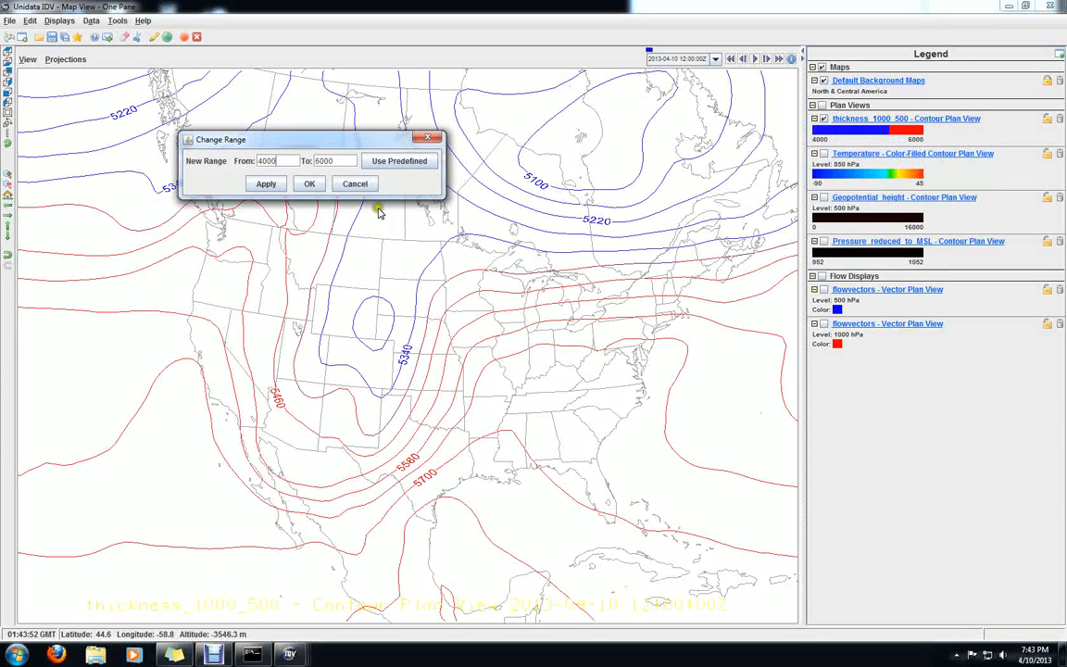
click(313, 184)
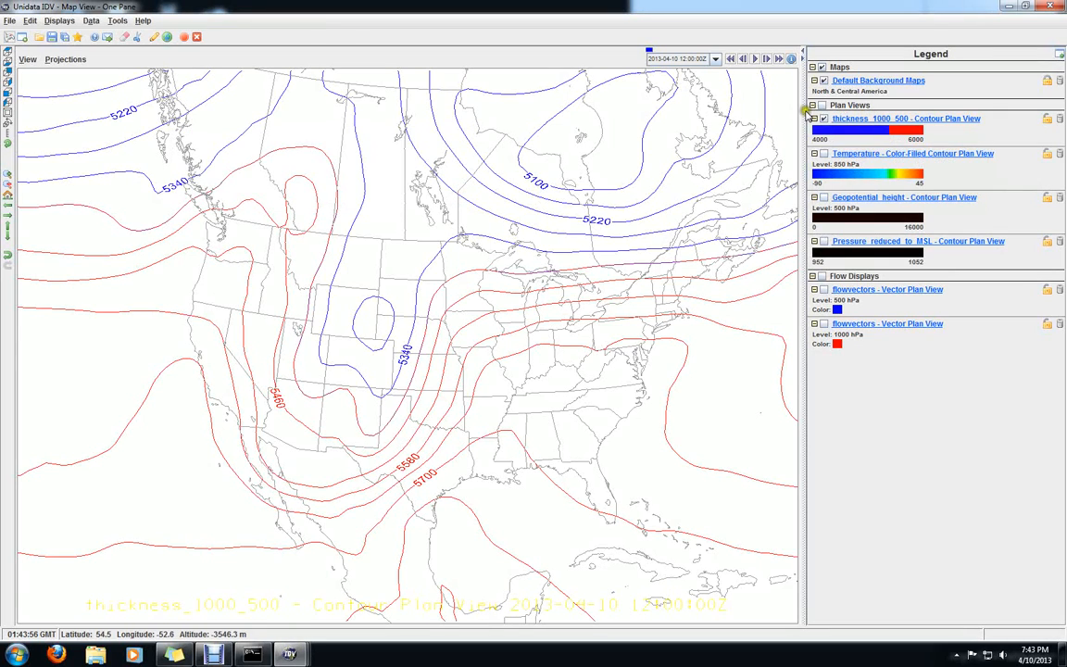
Return to the Color Table Editor and accept the two-color blue and red thickness table
mouse_move(287, 653)
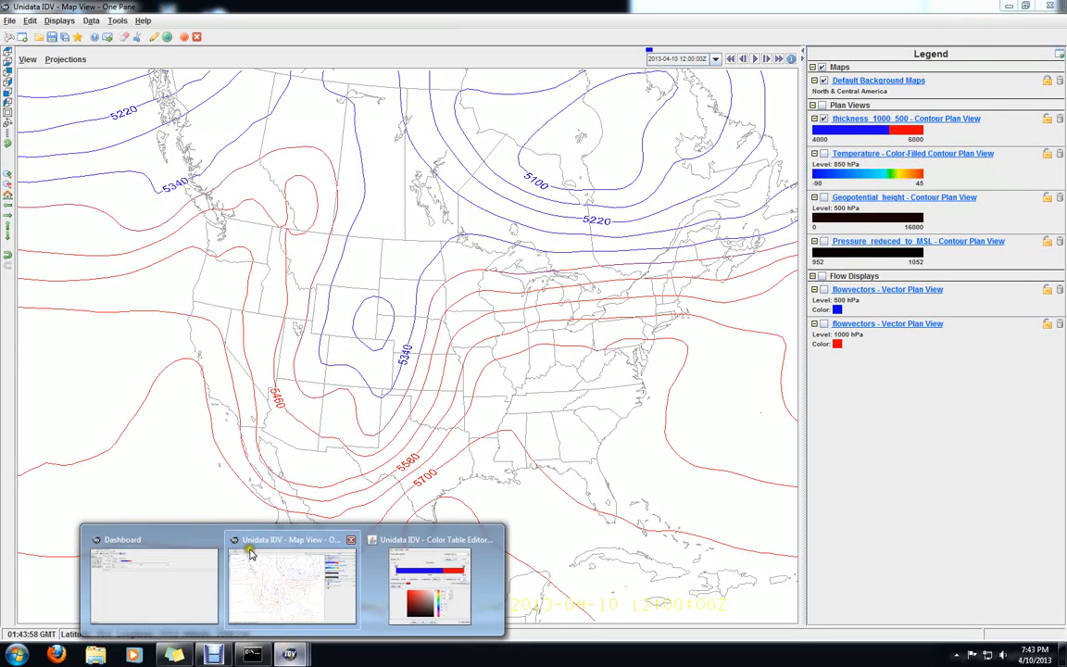
click(429, 579)
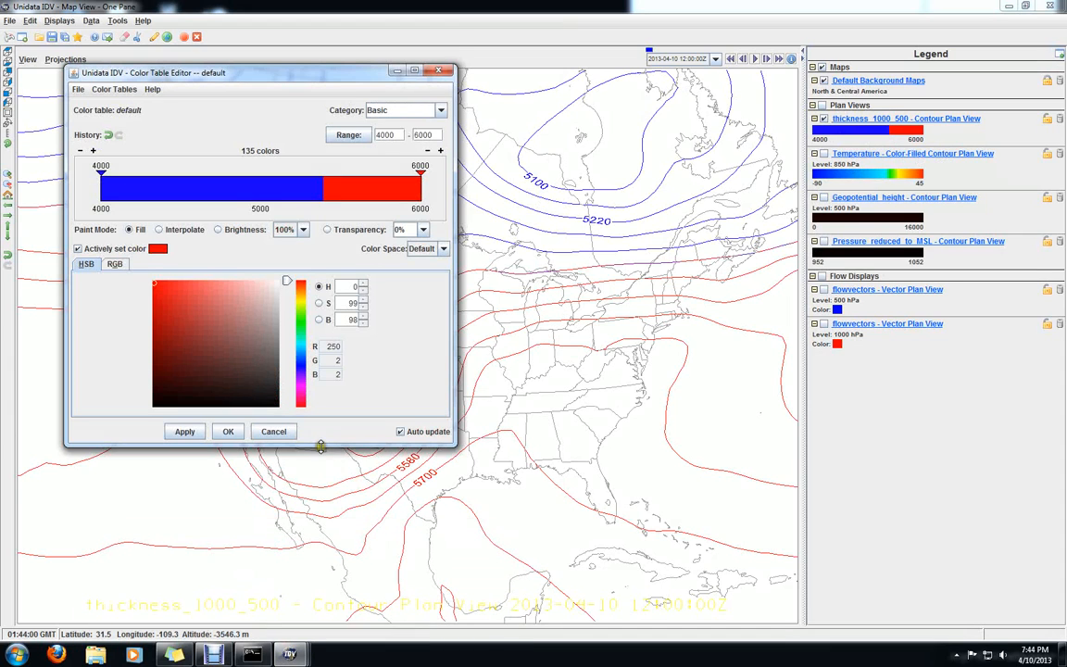
click(224, 431)
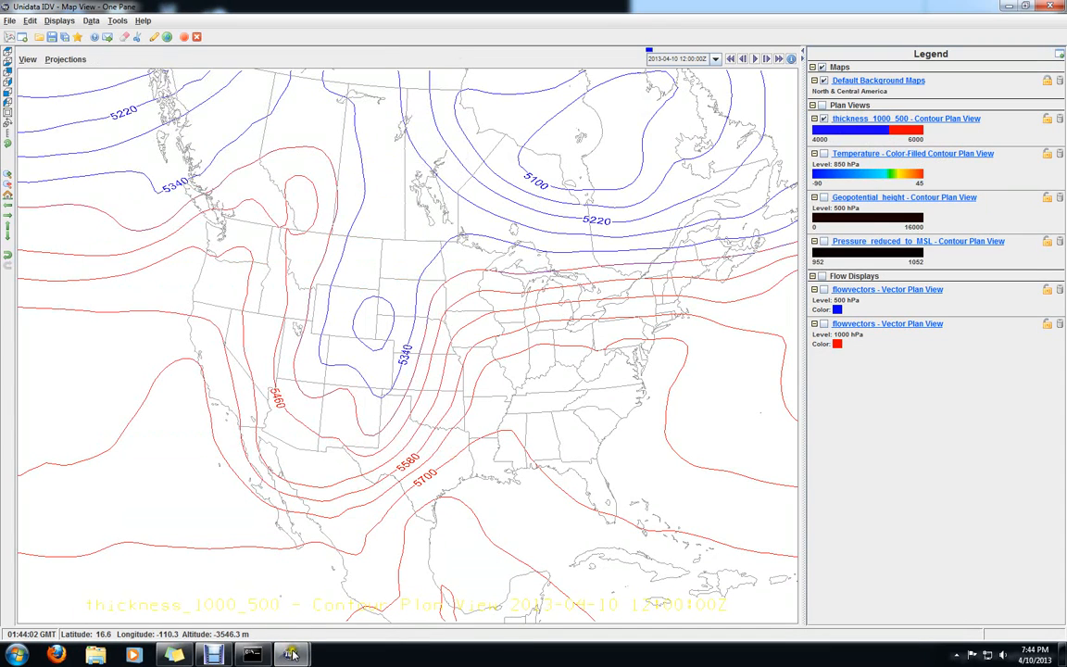
Return to the Dashboard and set the thickness display's contour interval to 50 gpm
mouse_move(290, 654)
click(234, 543)
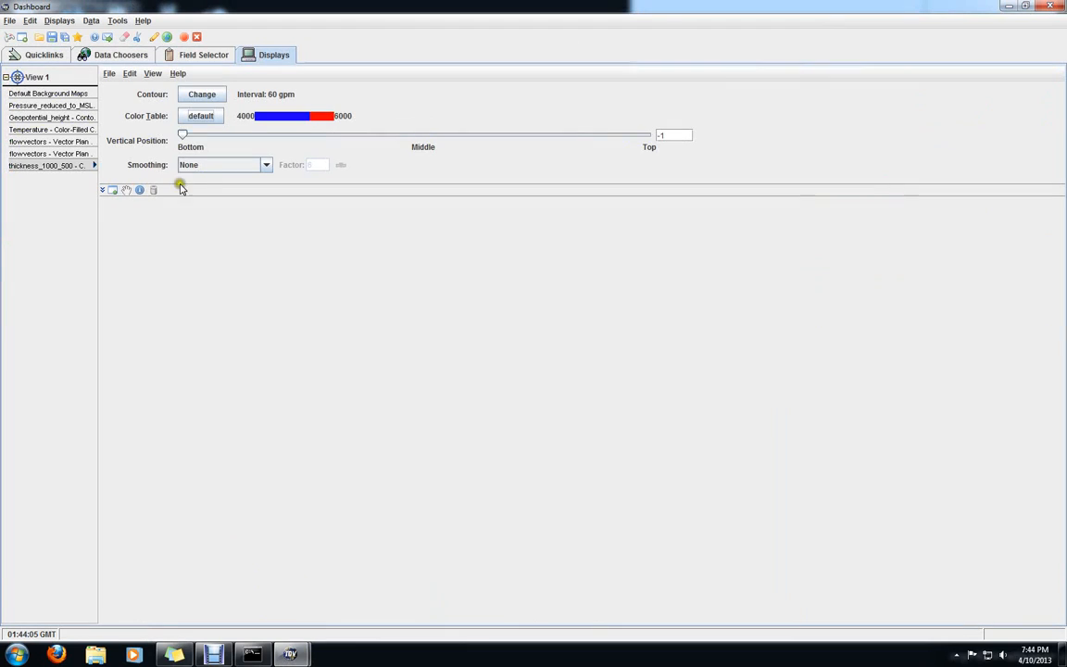
click(201, 93)
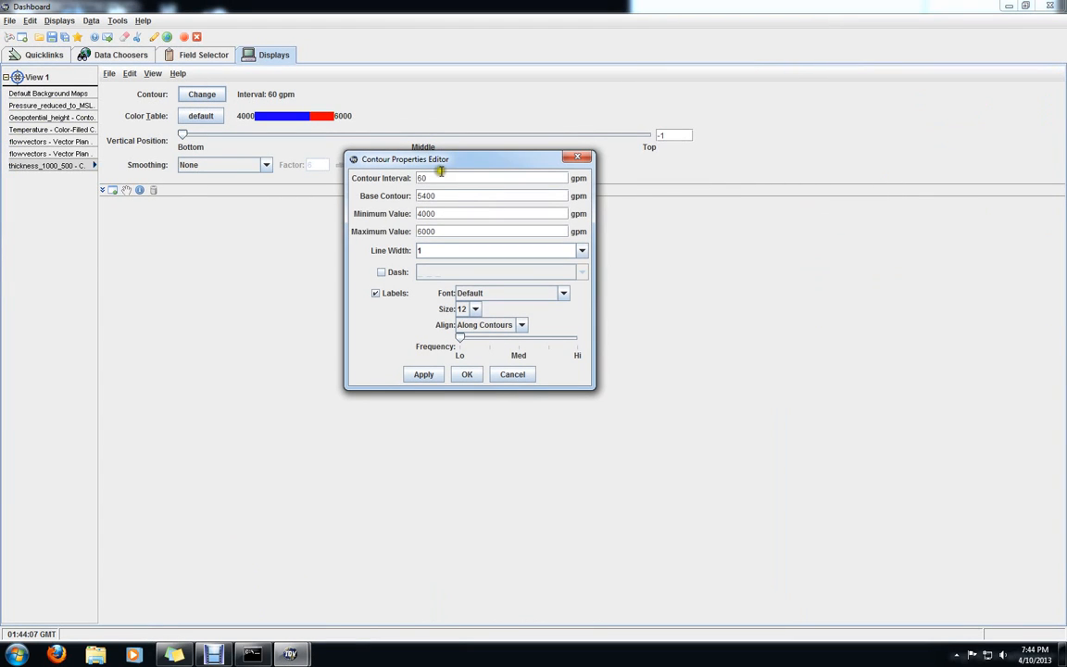
drag(440, 176, 402, 182)
click(428, 375)
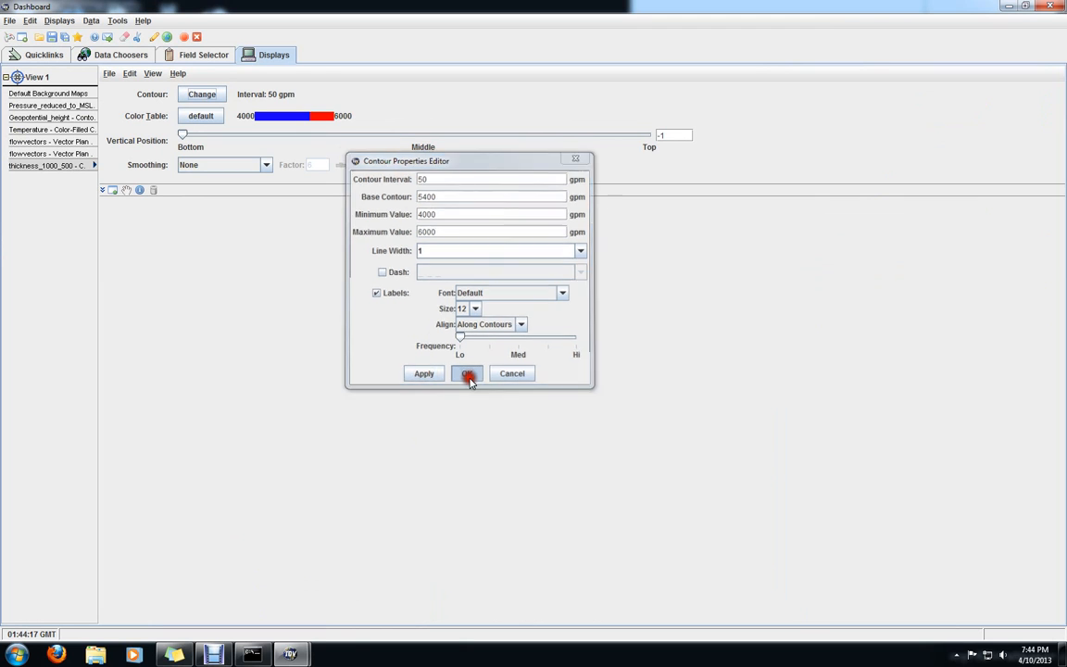
click(468, 374)
Return to the map view and hide the 1000-500 hPa thickness contours
mouse_move(292, 654)
click(323, 552)
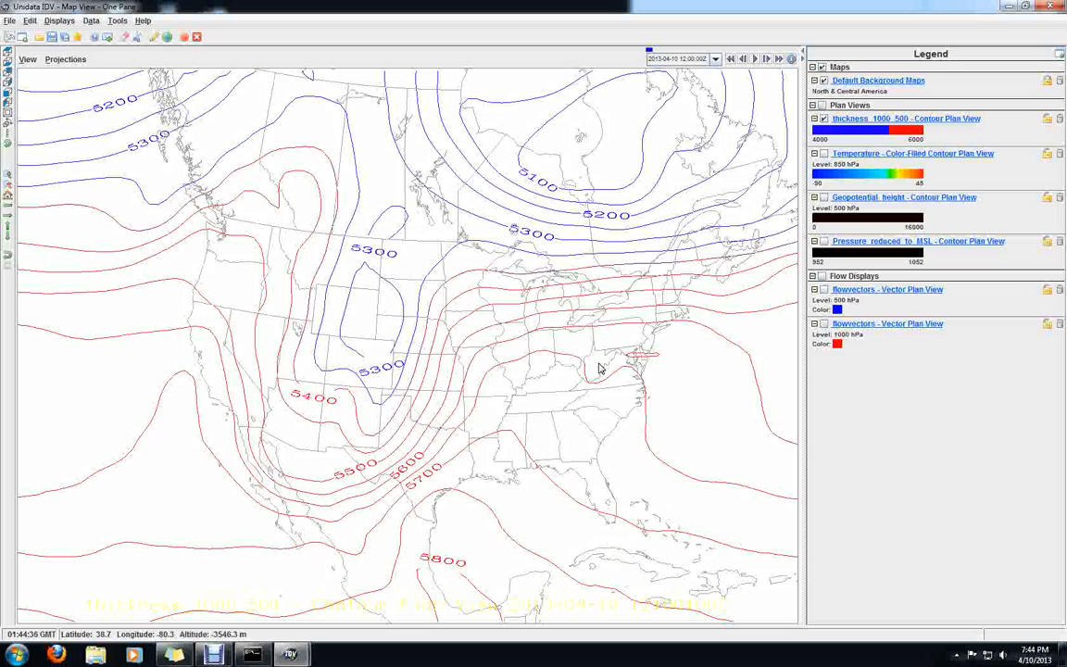
click(823, 119)
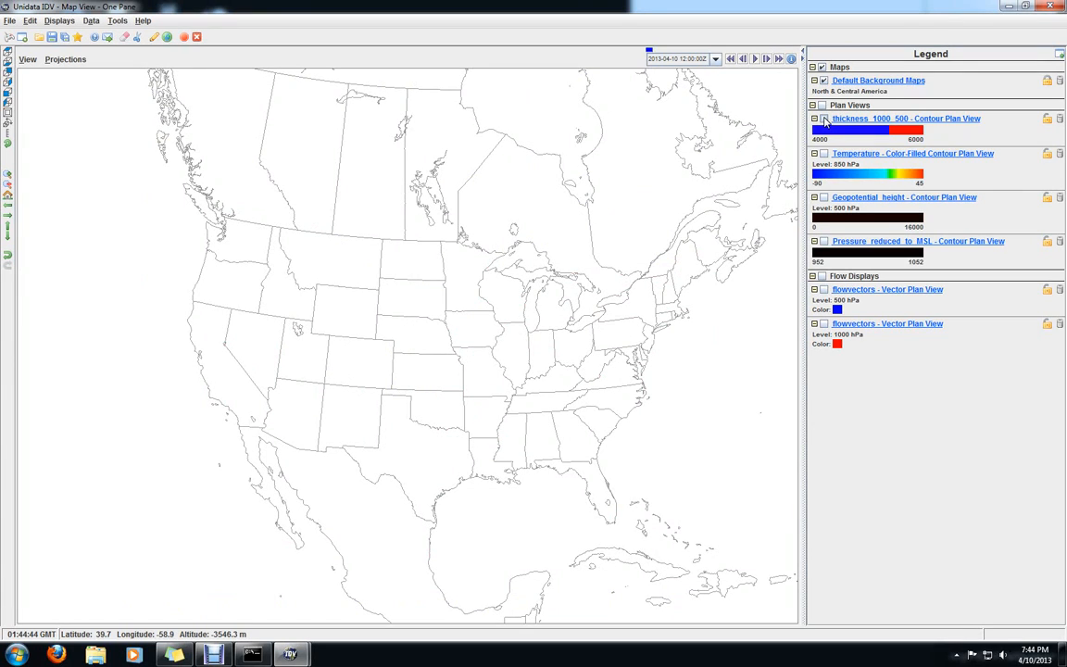
From the Dashboard, create a 300 hPa color-filled contour plan view of the 3D derived Speed (from u_wind & v_wind) field
mouse_move(289, 652)
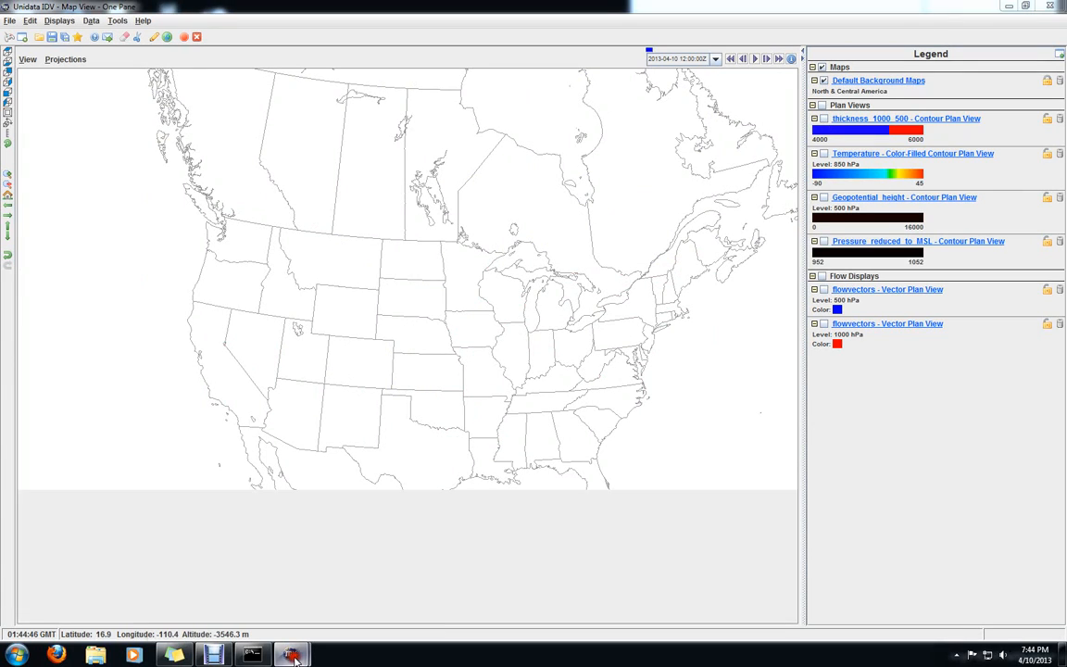
click(250, 562)
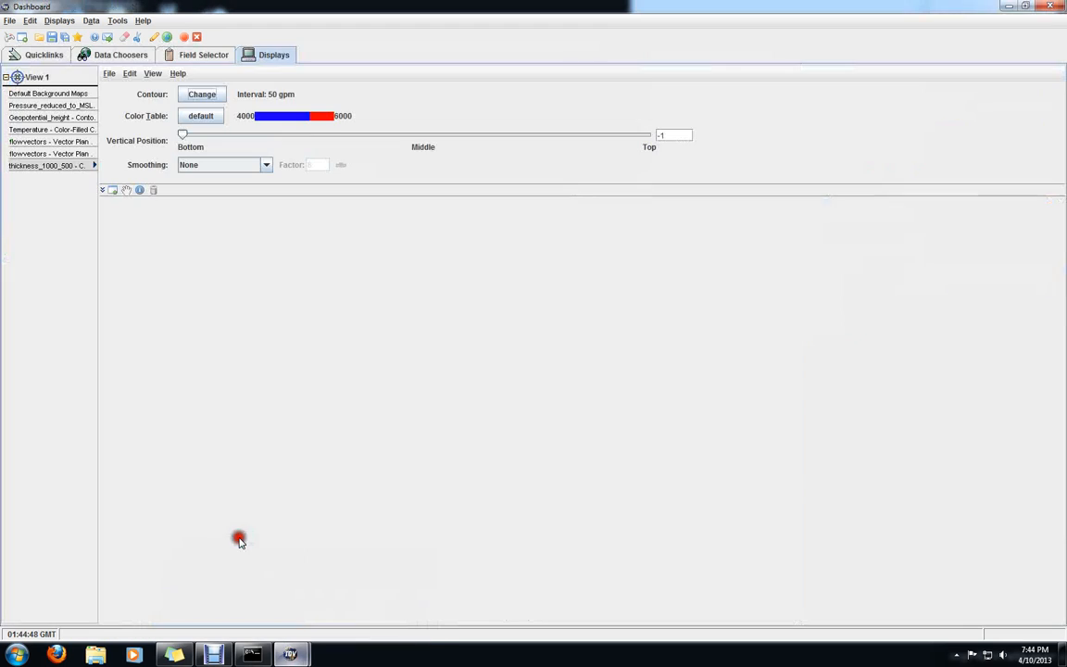
click(169, 56)
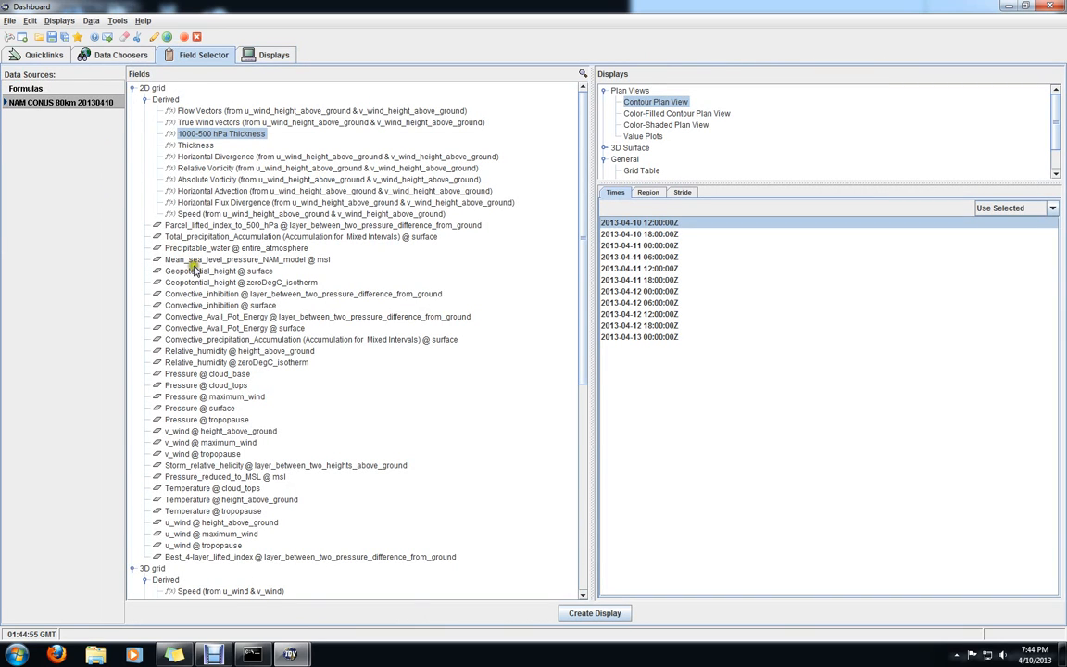
scroll(297, 452, down, 3)
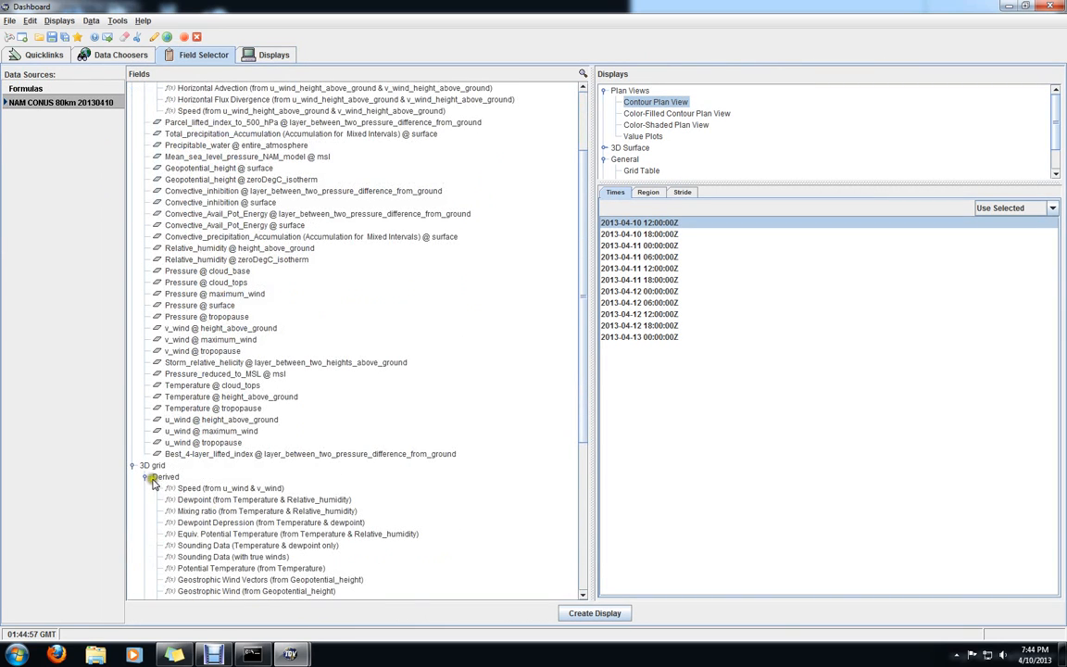
click(211, 489)
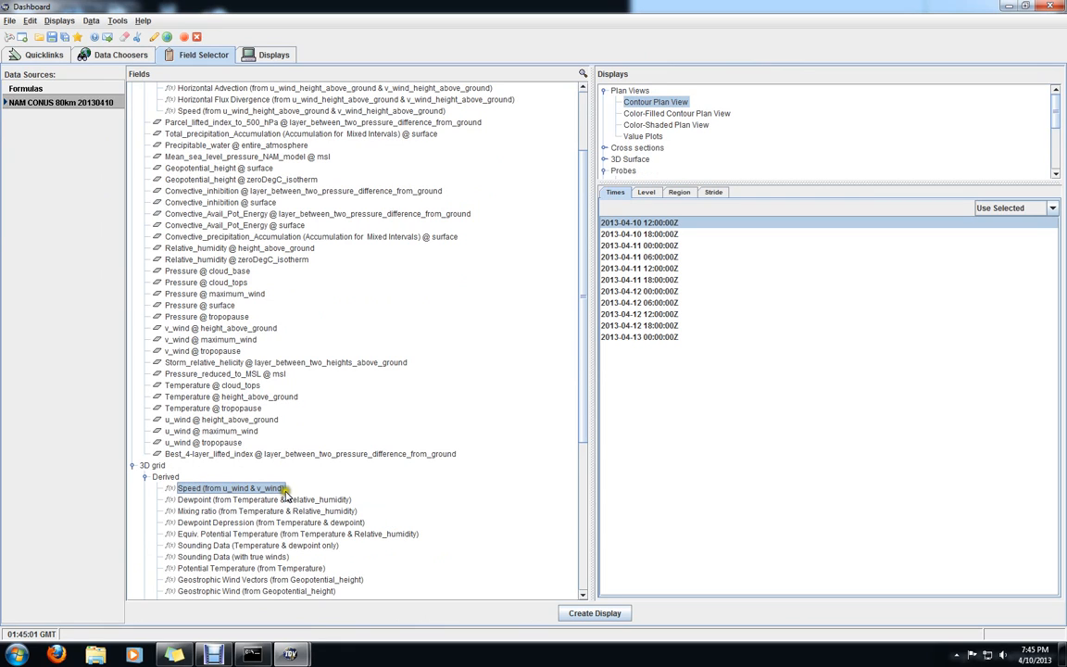
click(647, 192)
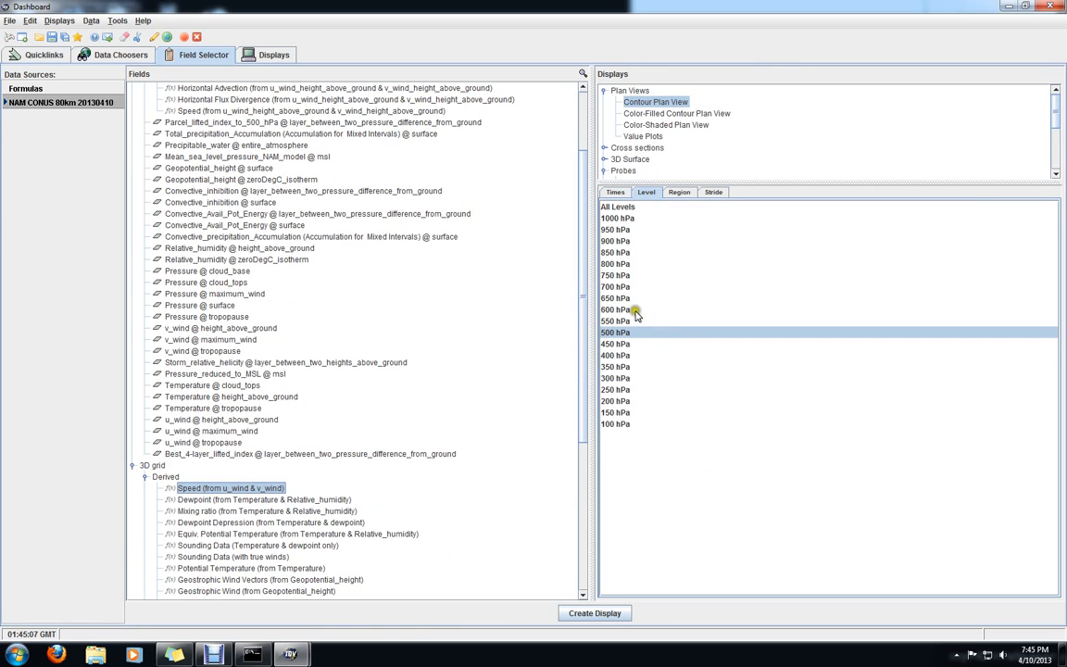
click(618, 378)
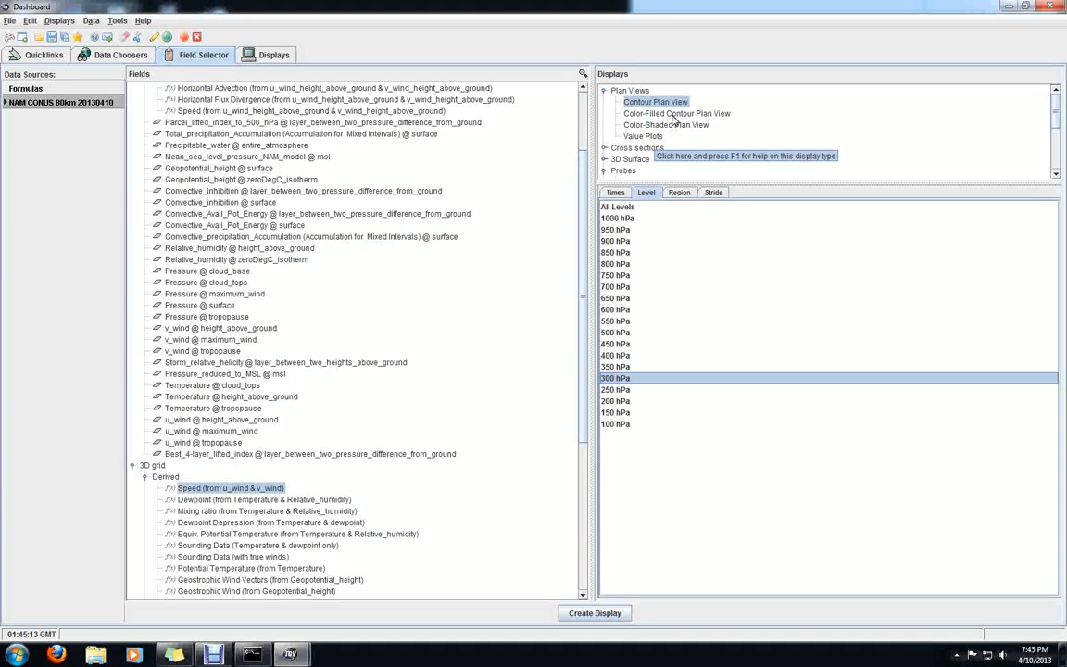
click(673, 114)
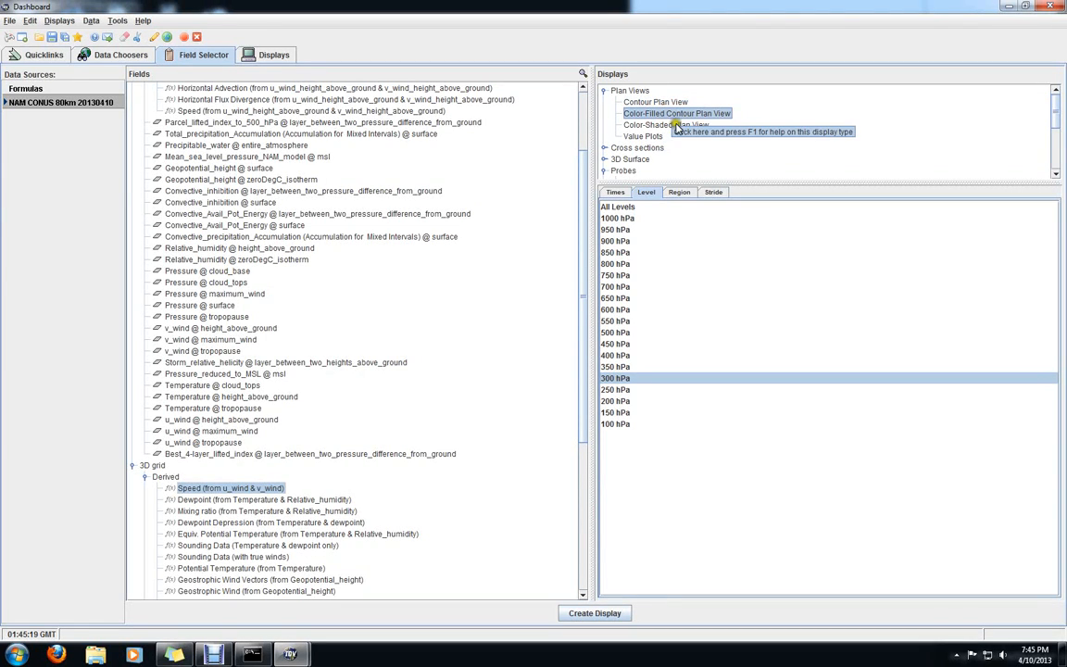
click(604, 613)
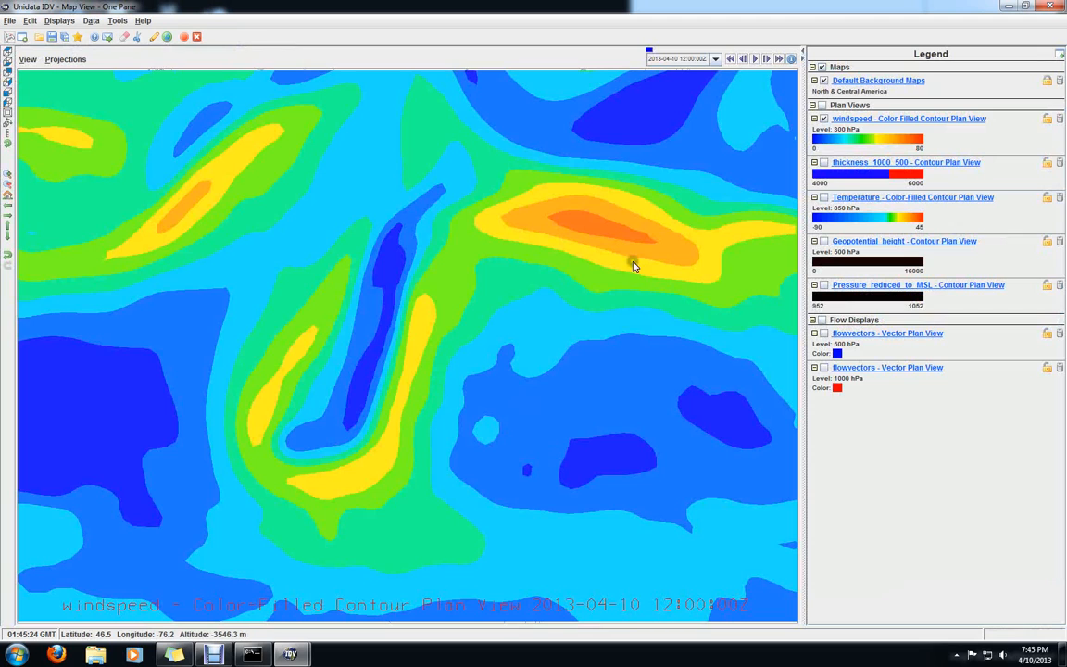
Raise the default background maps to vertical position 1 above the wind speed fill and return to the map view
click(880, 82)
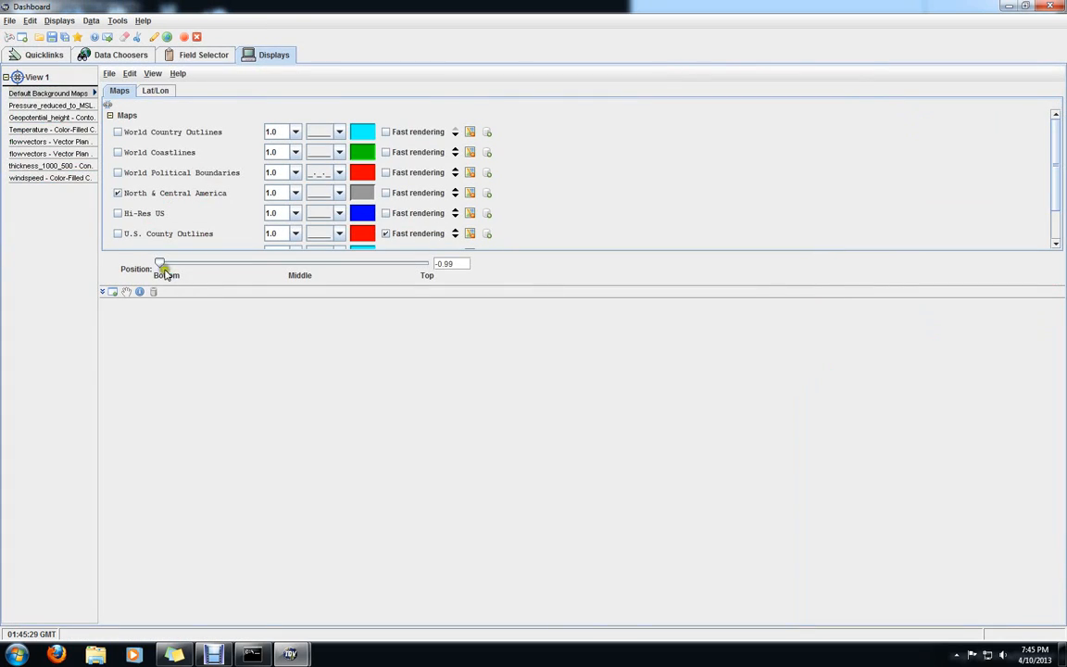
drag(161, 266, 449, 268)
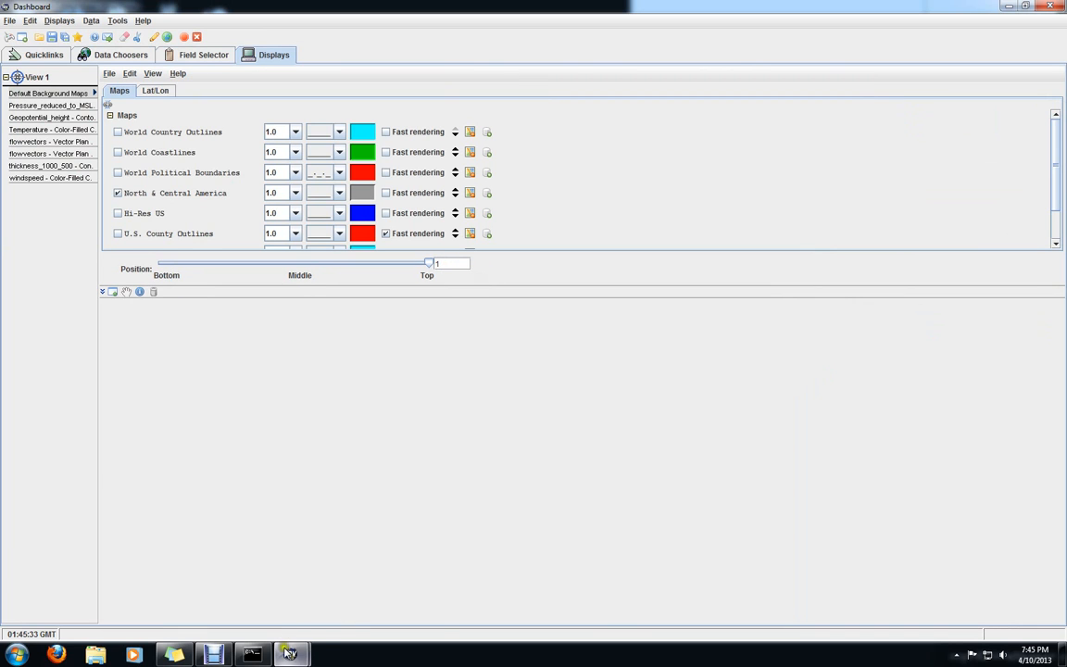
mouse_move(290, 654)
click(323, 530)
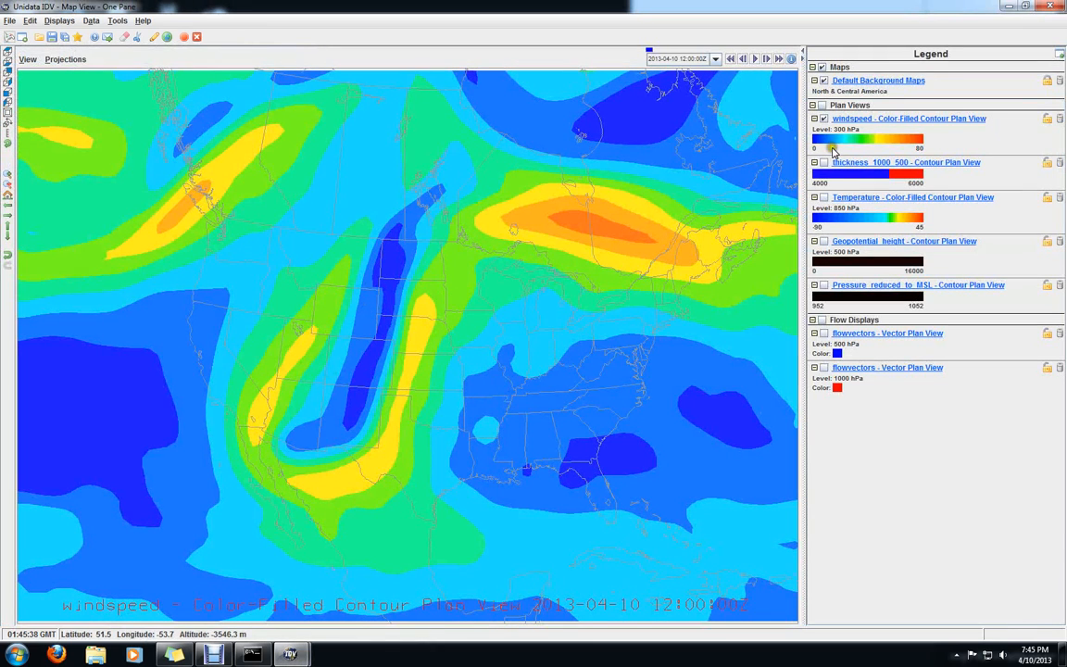
Change the 300 hPa wind speed display's unit to knot
click(875, 121)
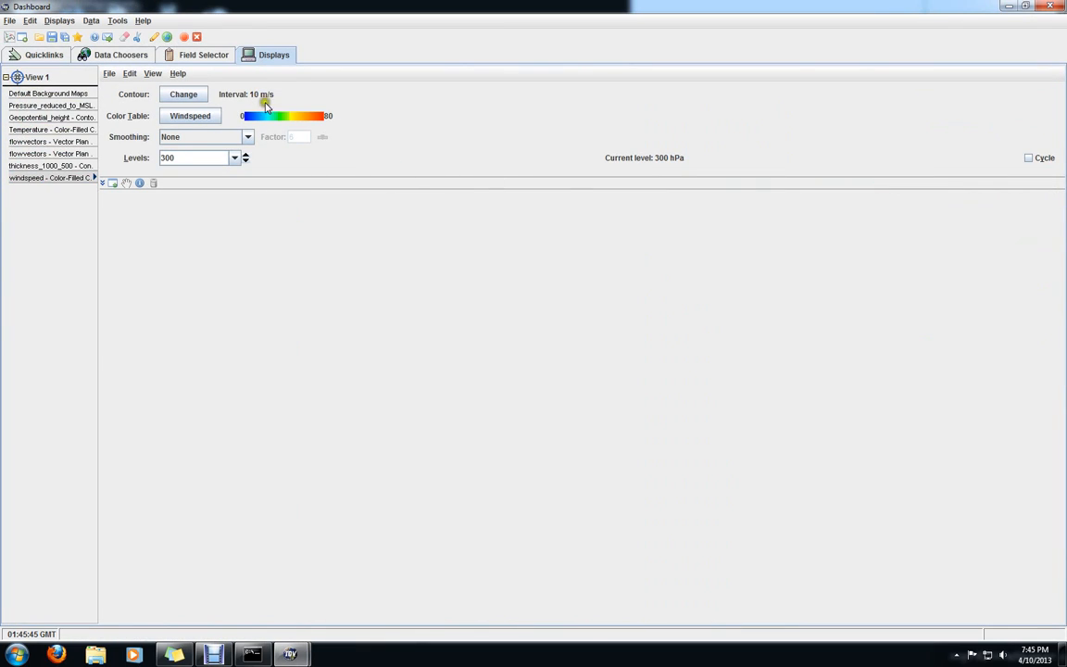
click(128, 74)
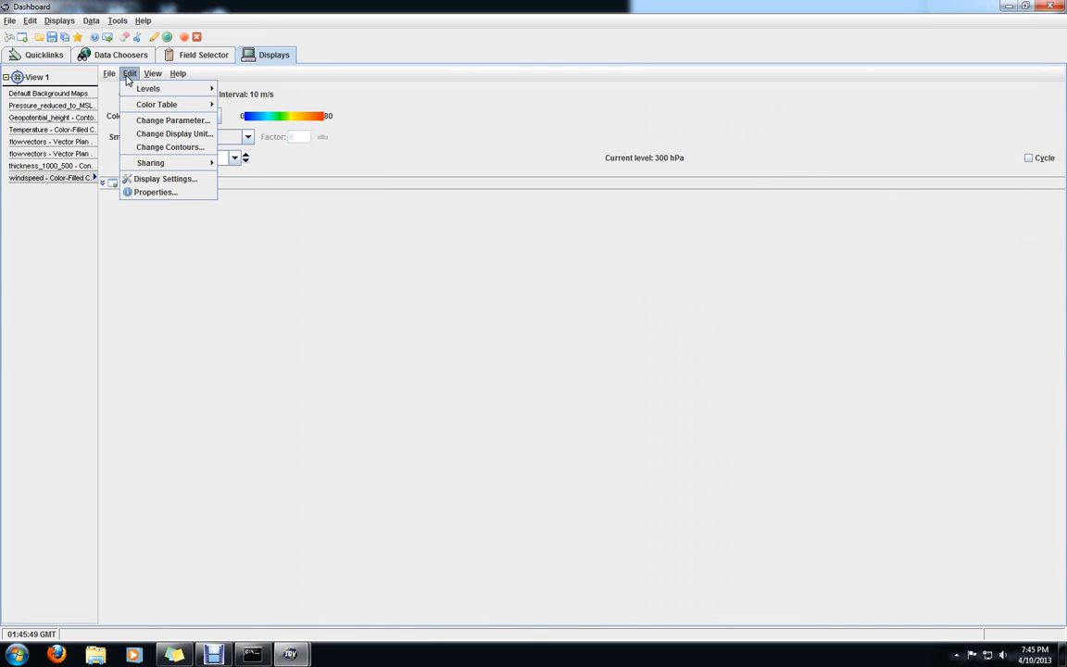
click(293, 82)
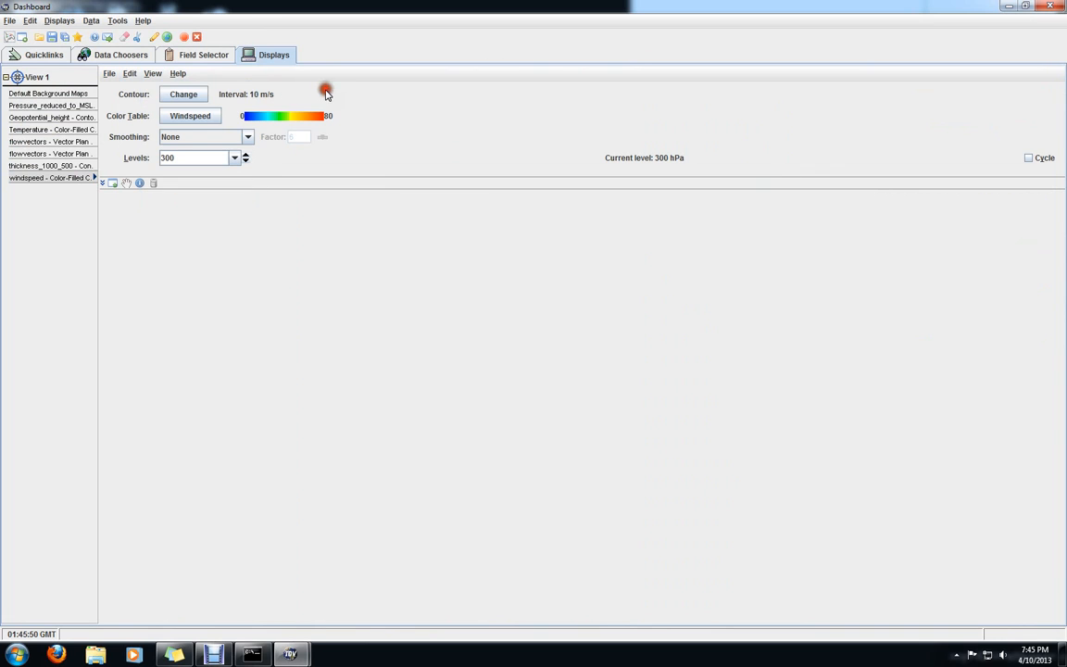
click(129, 74)
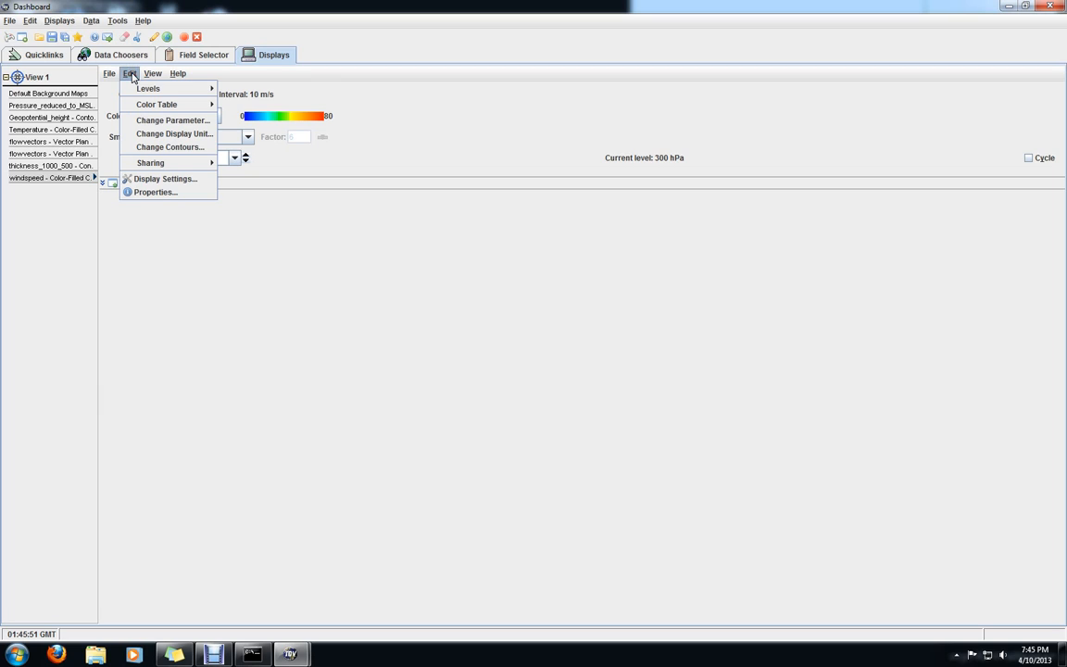
click(141, 133)
click(523, 266)
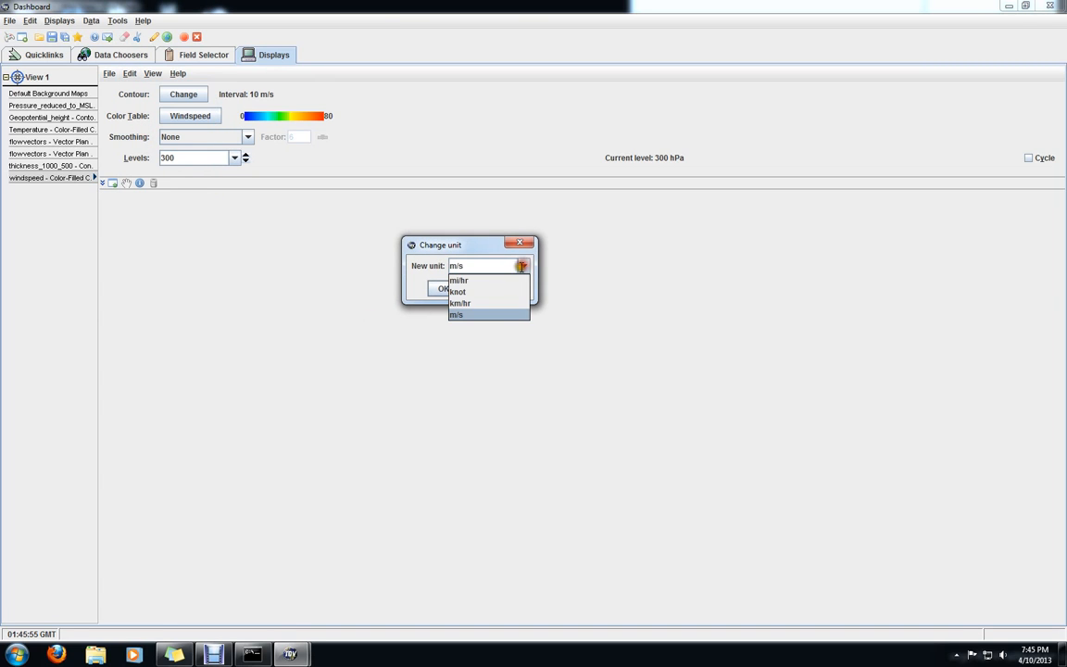
click(480, 291)
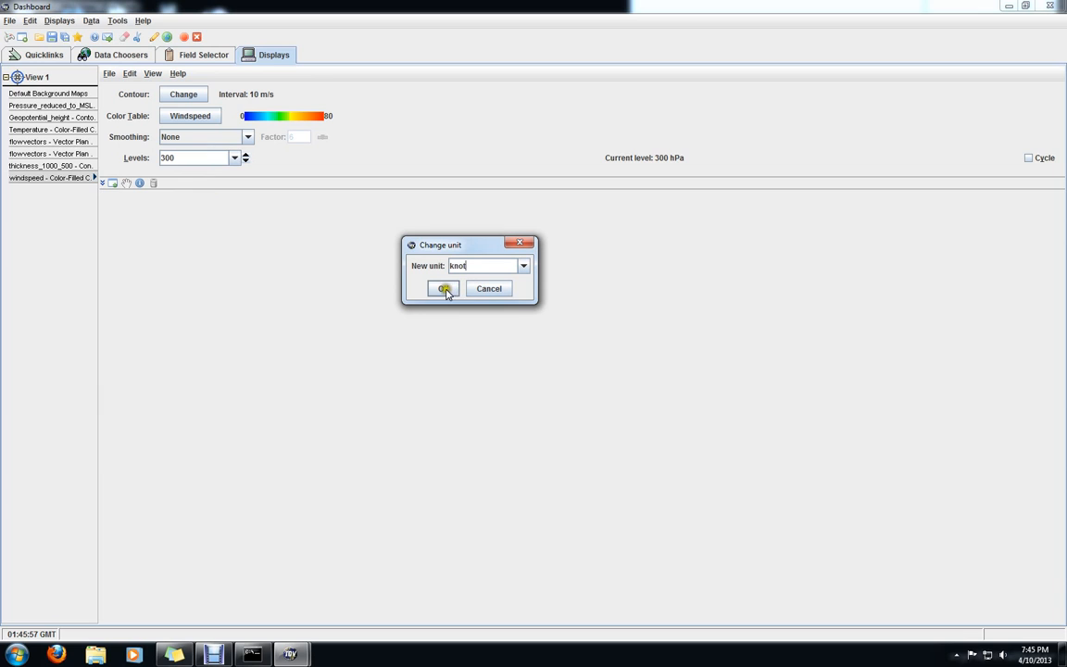
click(444, 289)
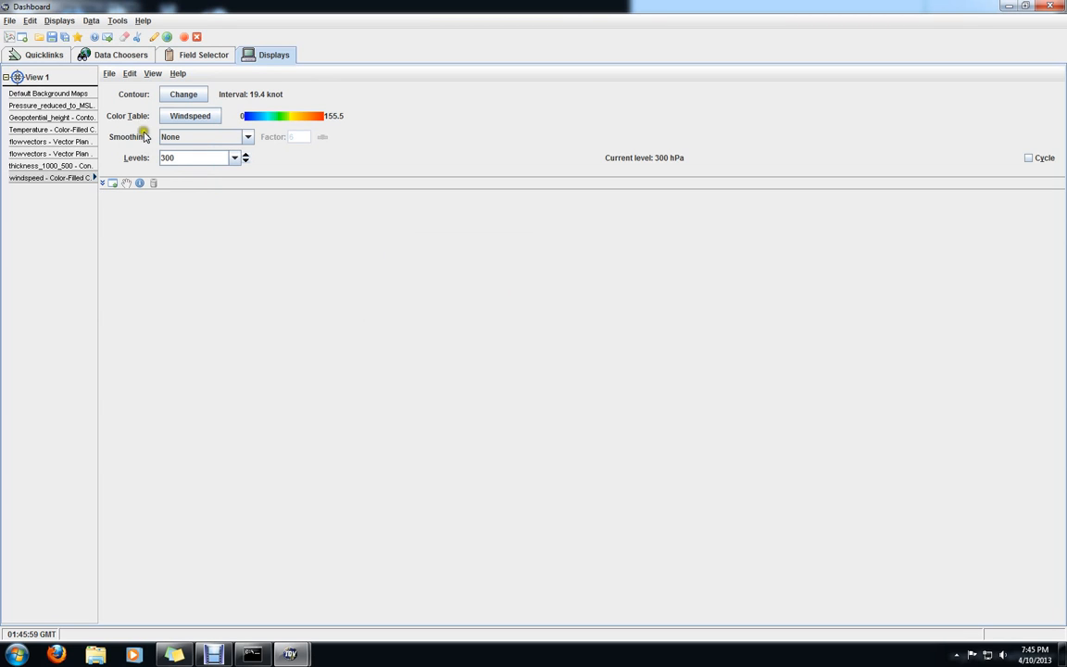
Set the wind speed display's contour interval to 20 knots and its maximum contour value to 200 knots
click(185, 98)
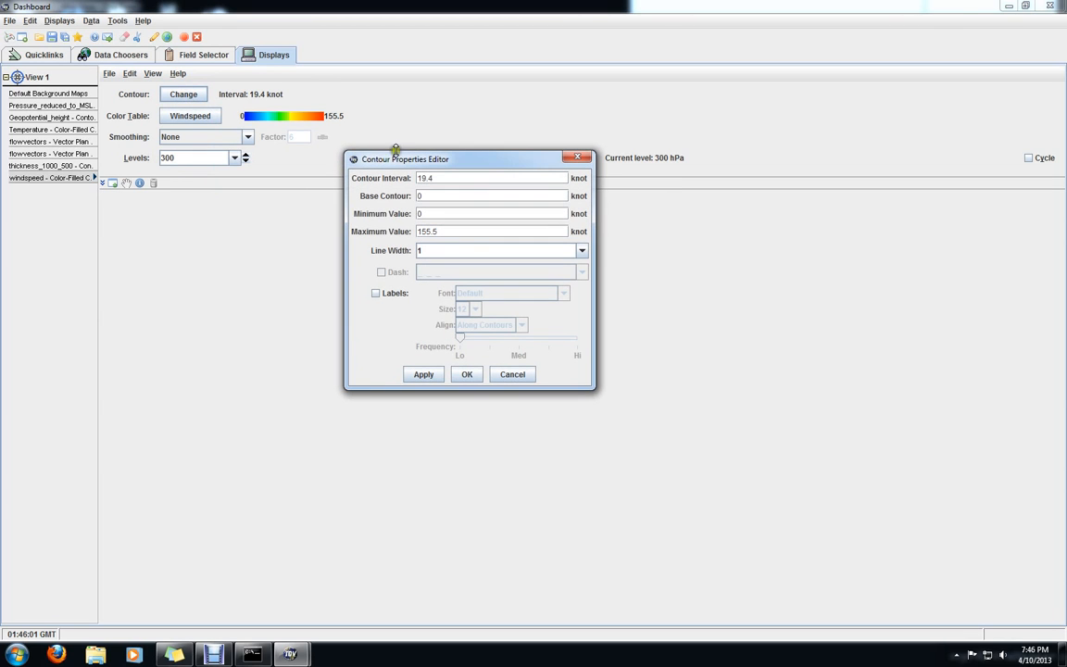
drag(436, 178, 373, 180)
key(Return)
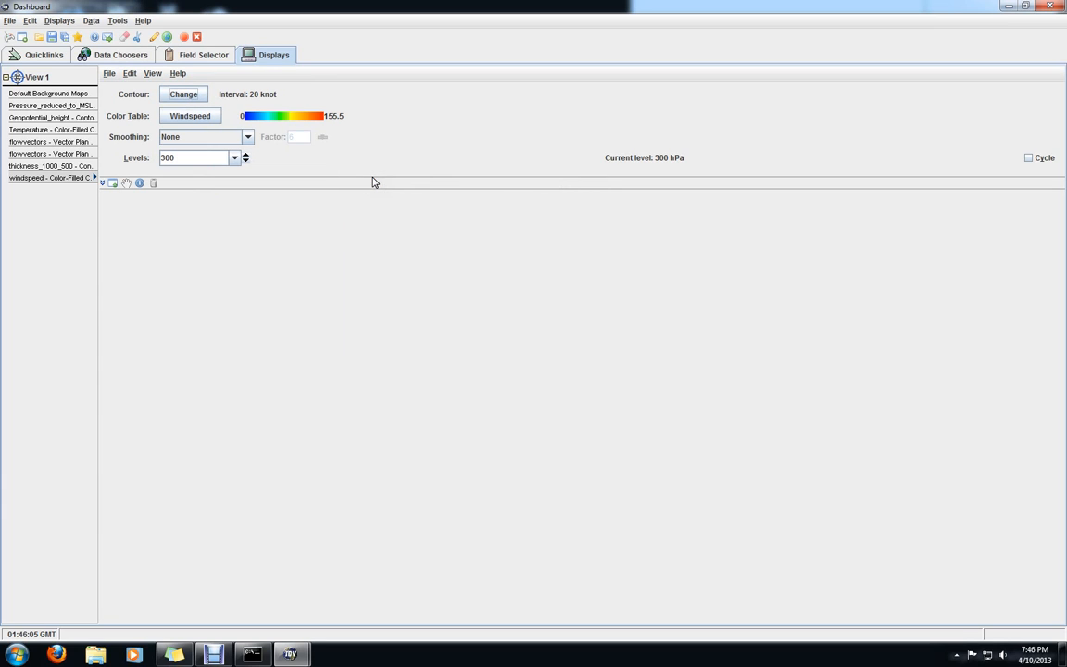
click(183, 98)
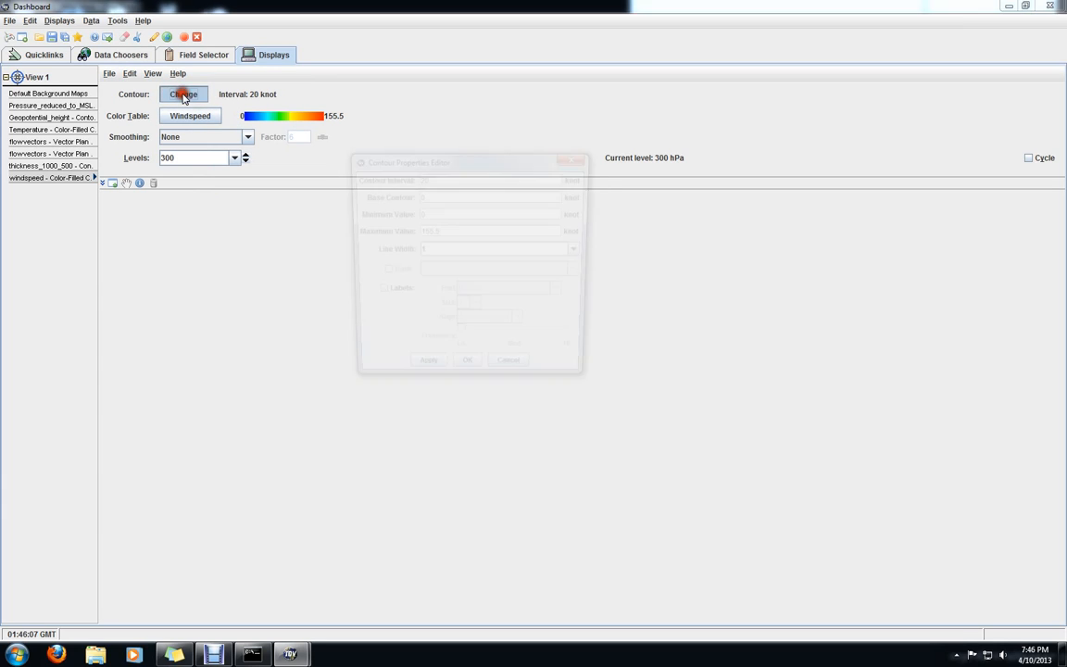
drag(448, 230, 396, 235)
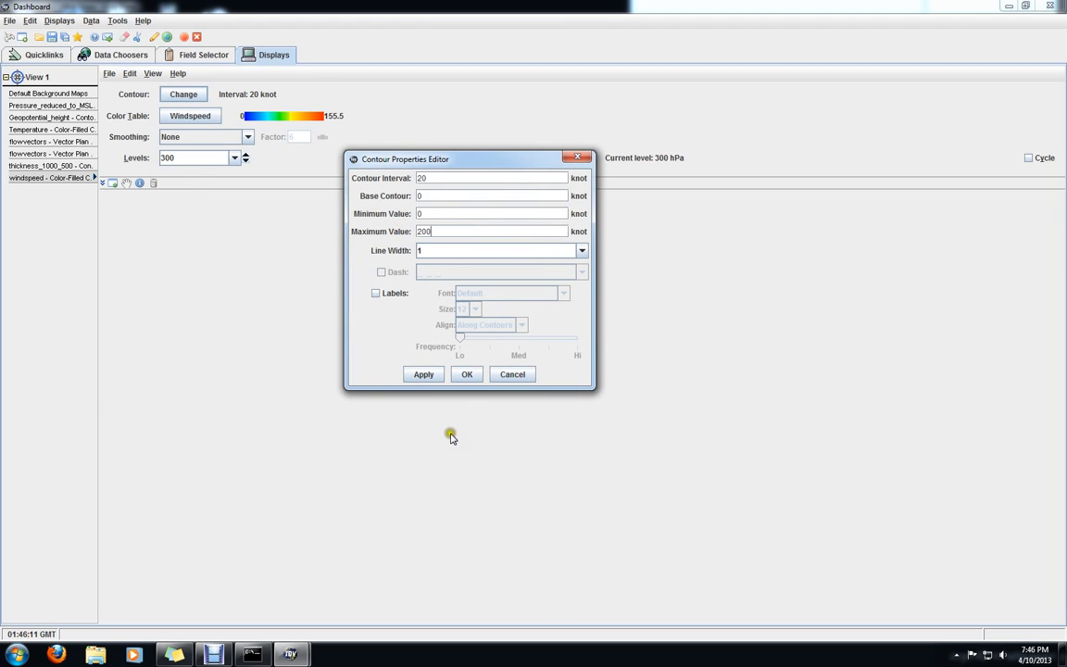
click(467, 372)
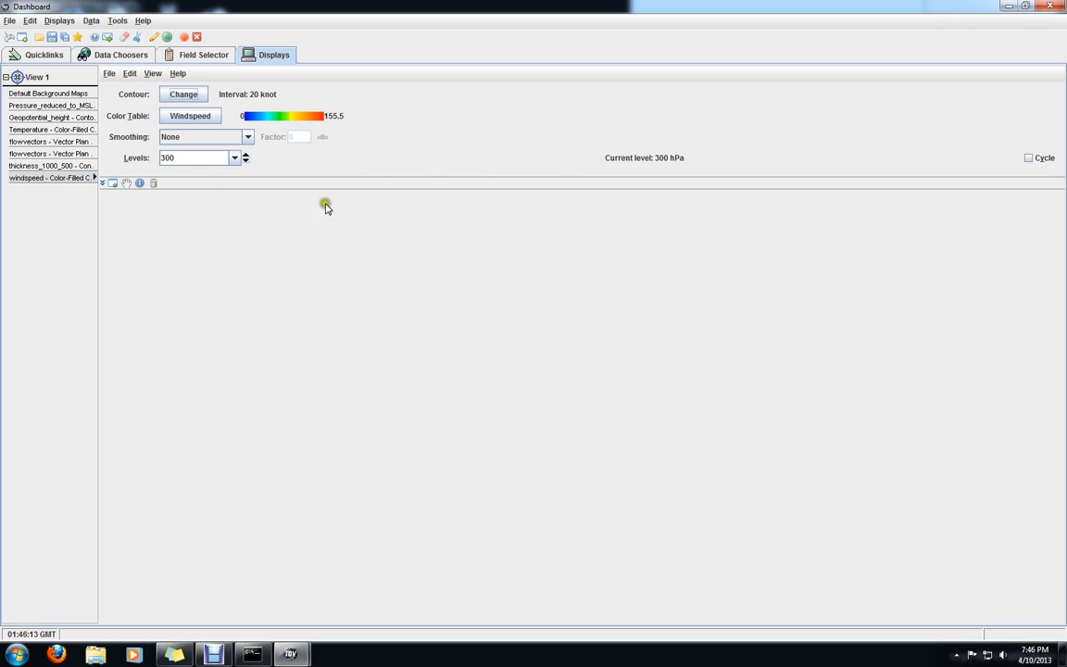
Return to the map view and set the wind speed color table range from 0 to 200
mouse_move(293, 655)
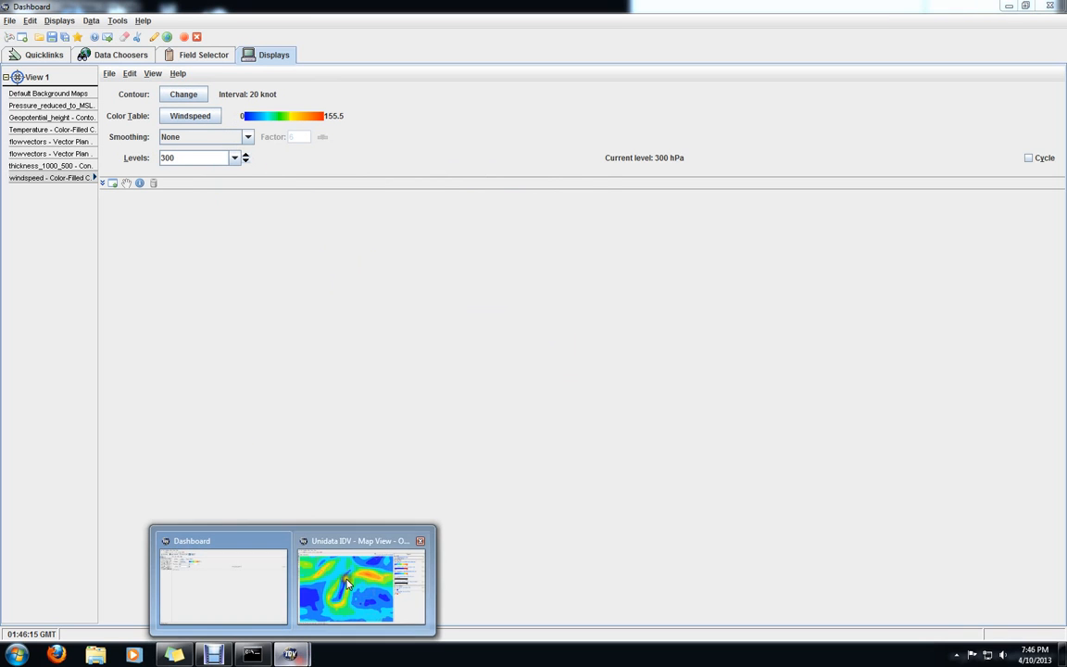
click(363, 545)
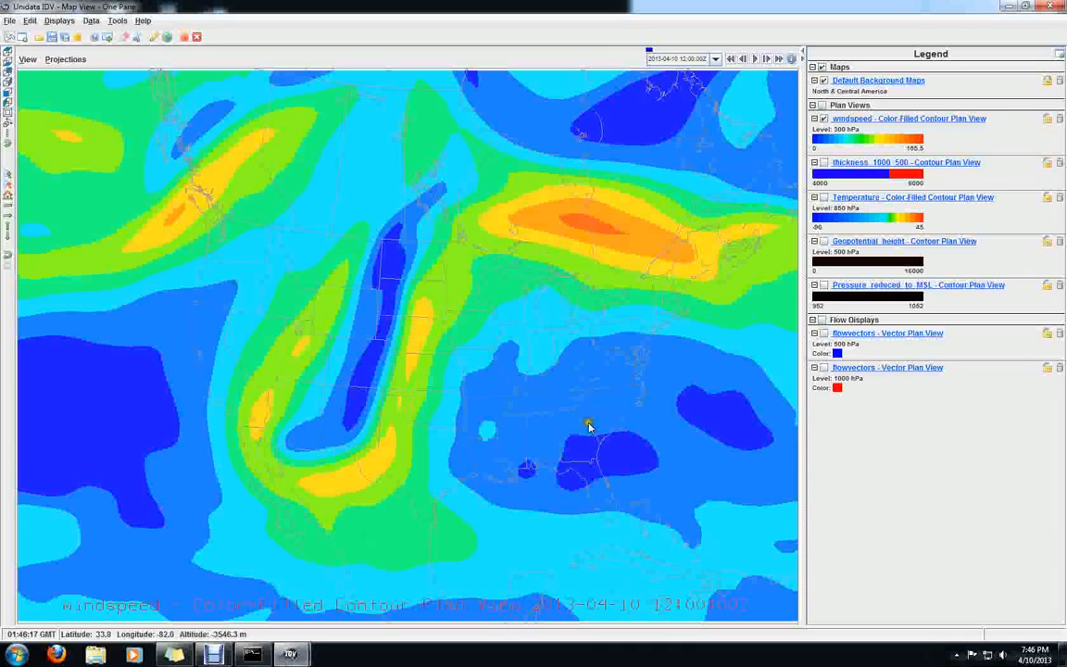
mouse_move(868, 141)
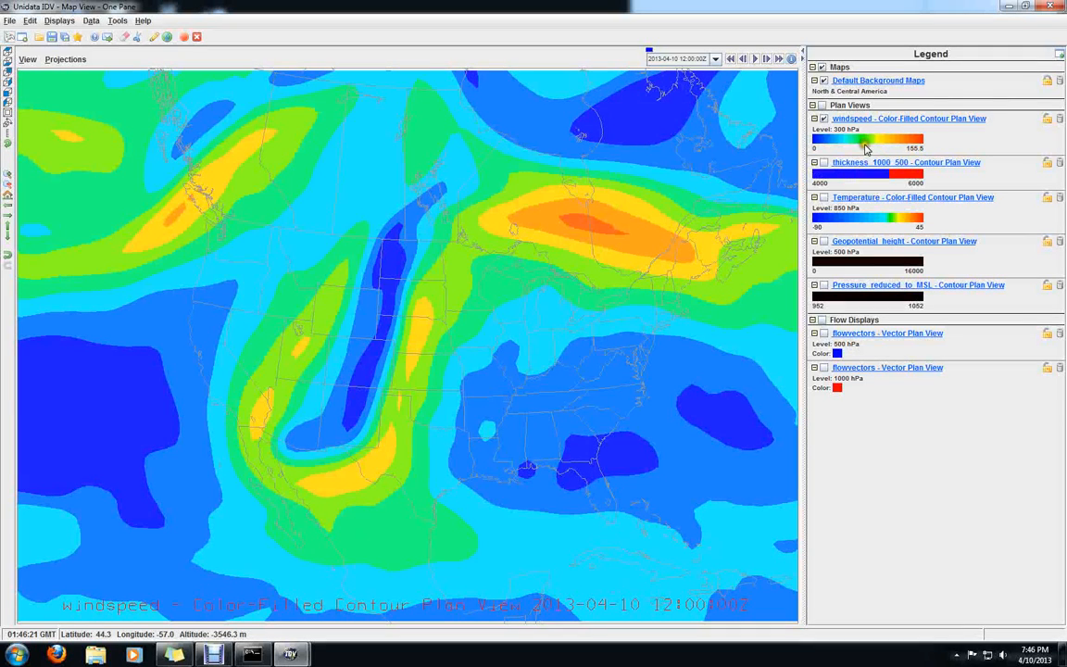
click(866, 145)
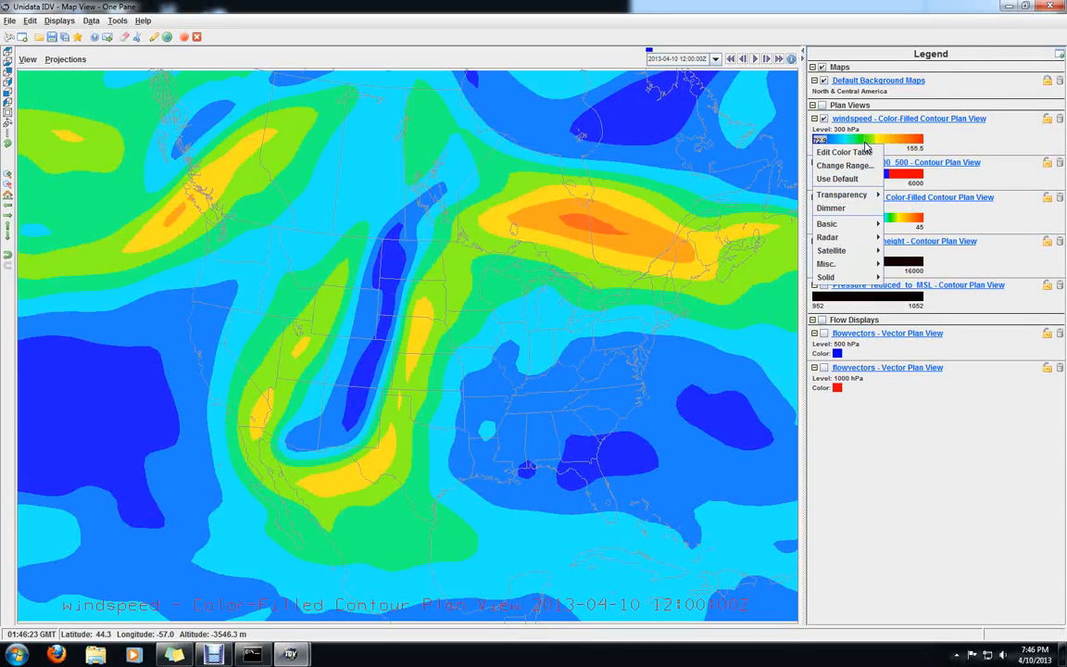
click(861, 164)
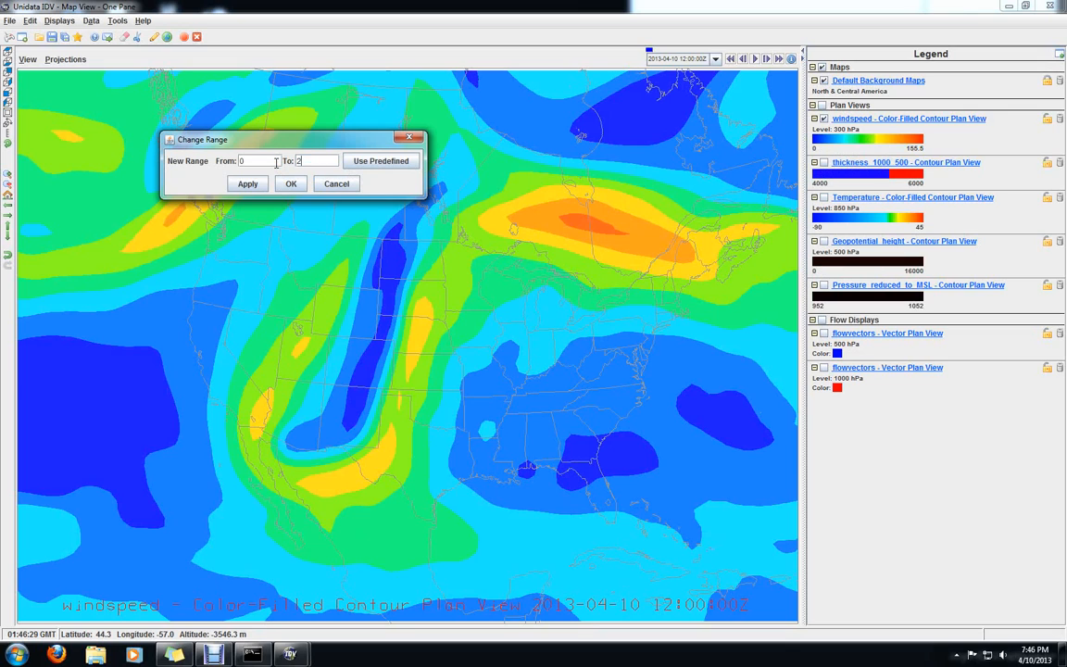
click(248, 183)
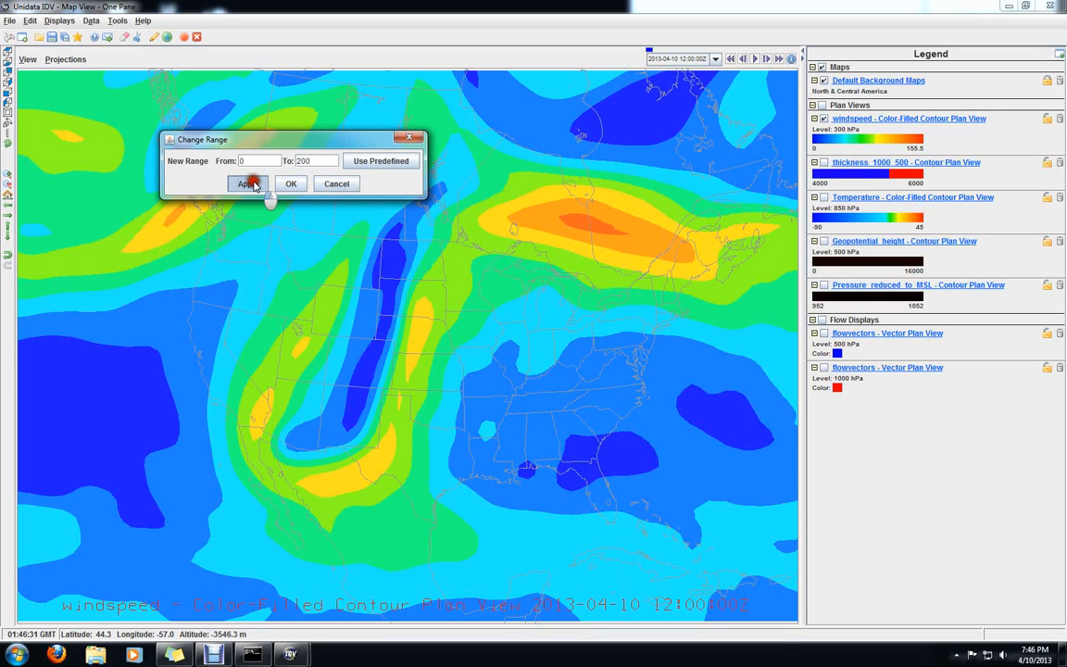
click(291, 184)
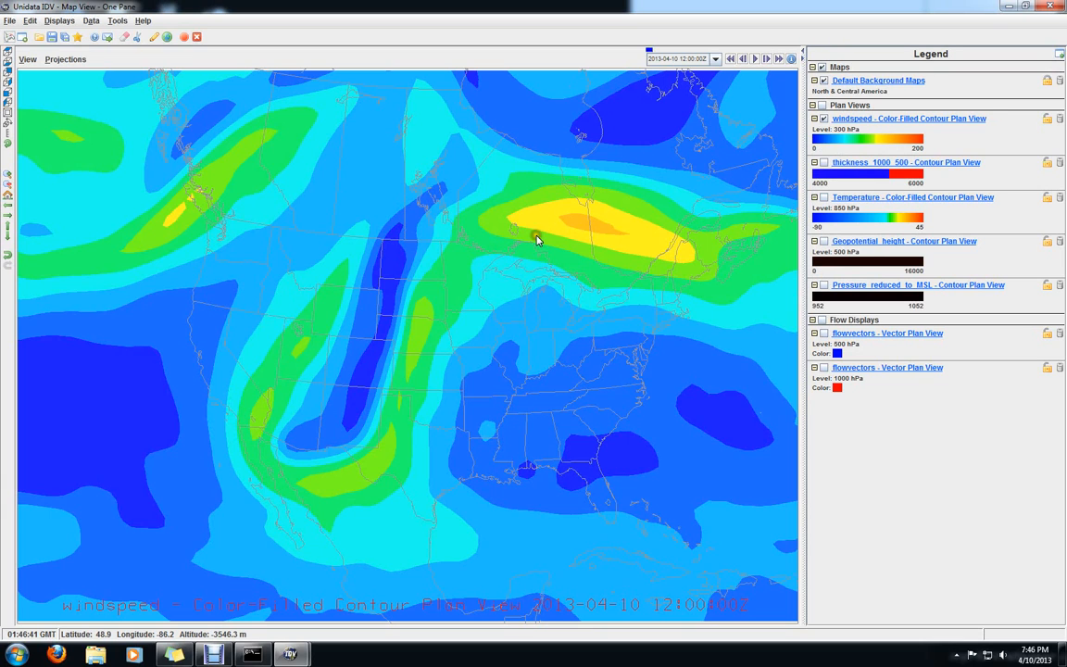
Create a Contour Plan View of the NAM CONUS derived wind speed (from u_wind & v_wind) at 300 hPa
mouse_move(290, 652)
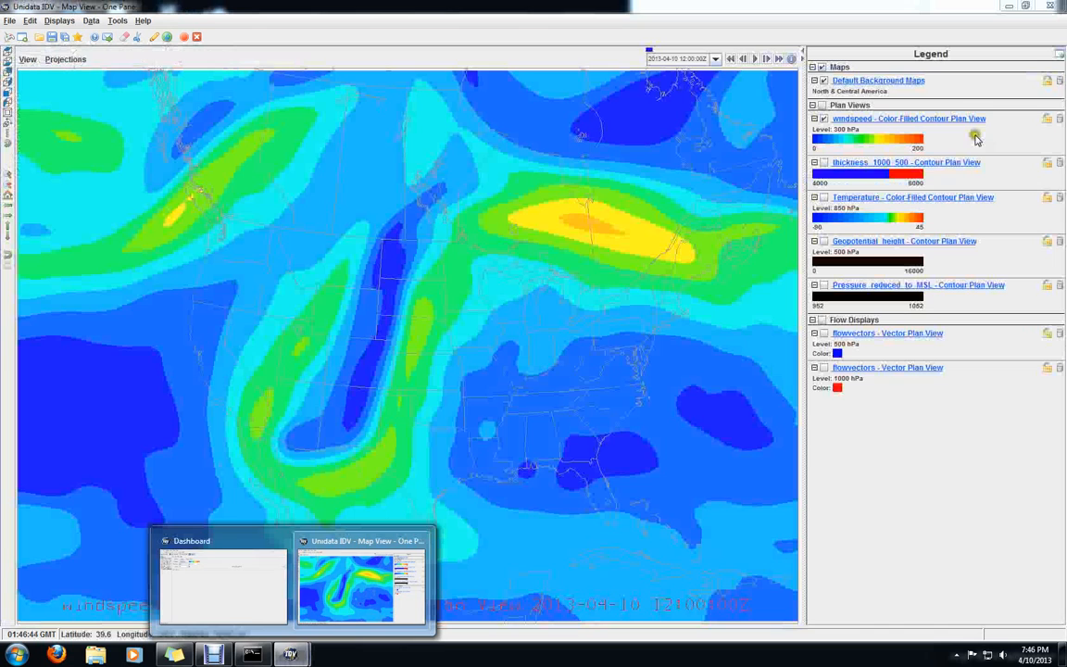
click(960, 88)
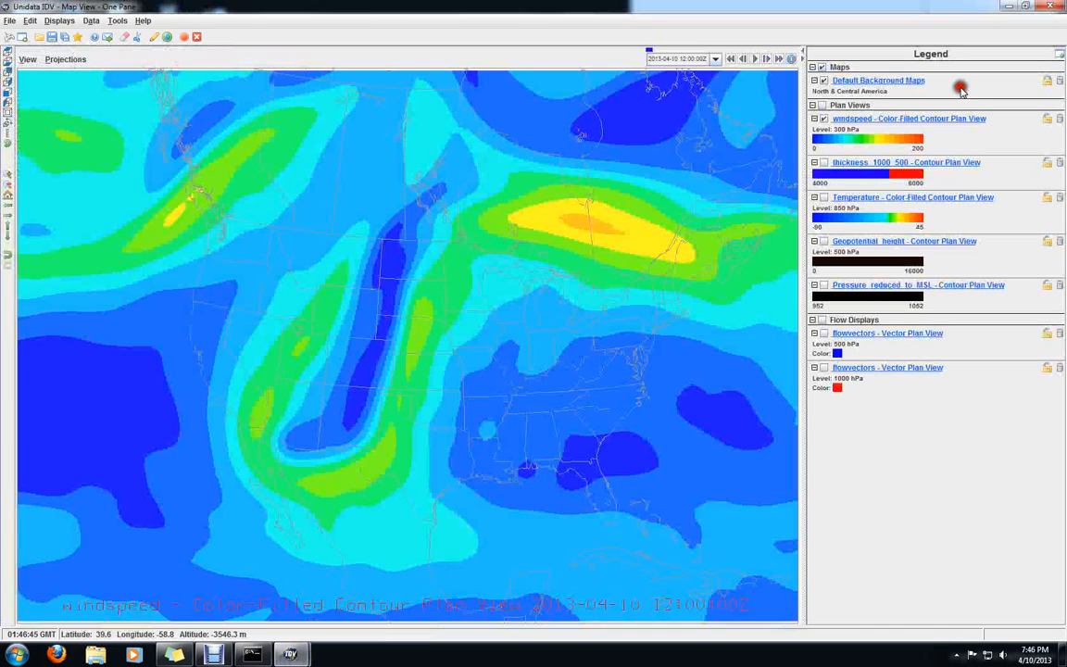
mouse_move(289, 646)
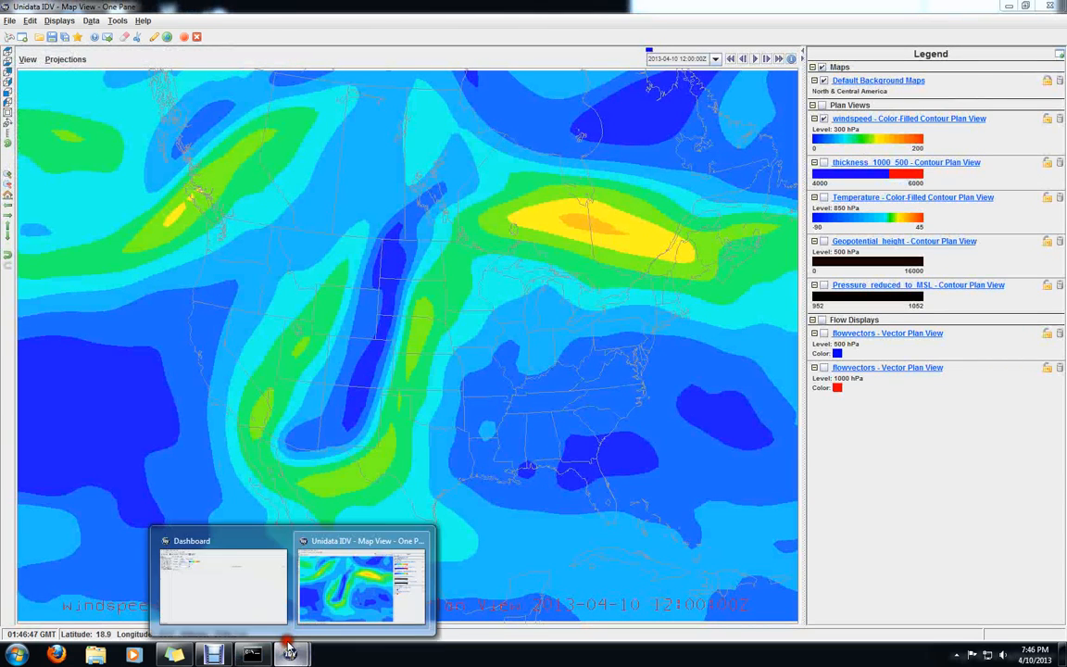
click(226, 541)
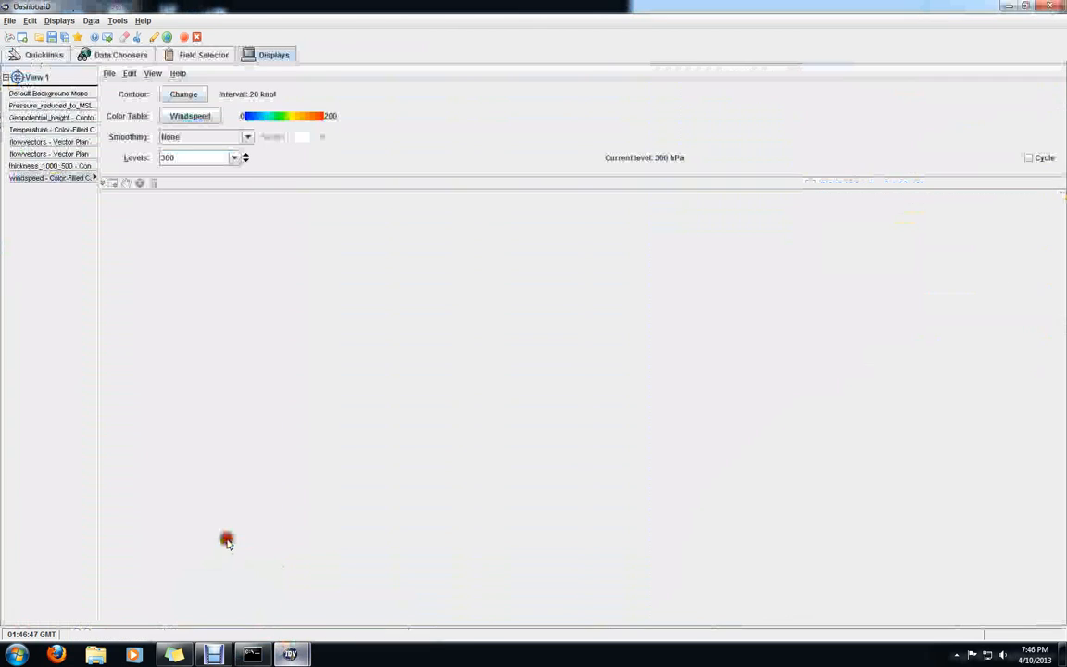
click(202, 56)
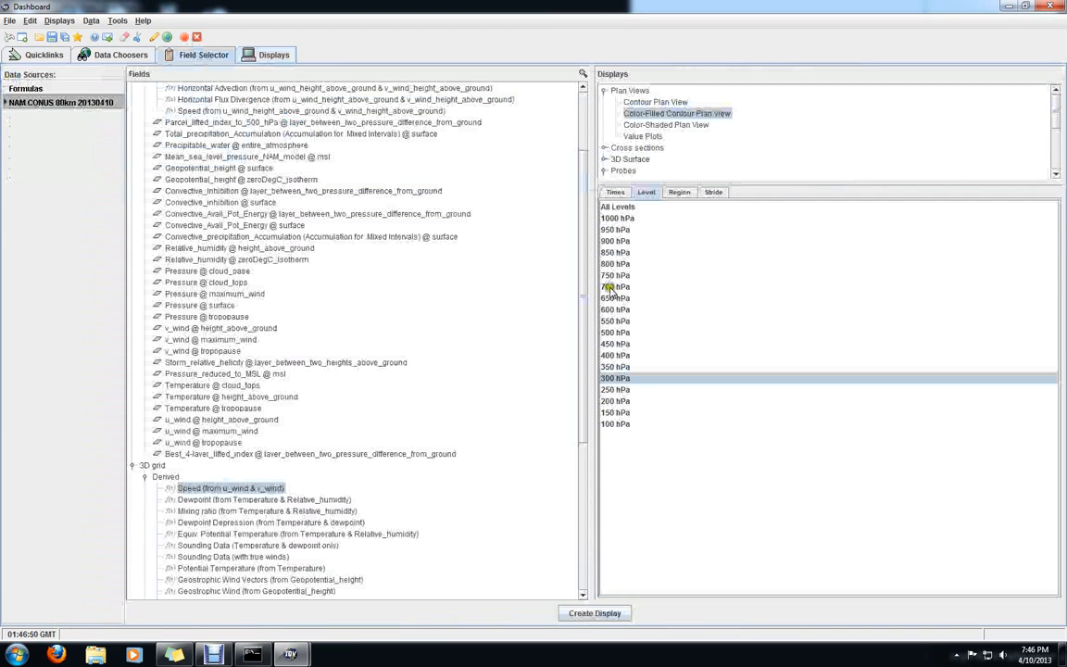
click(658, 104)
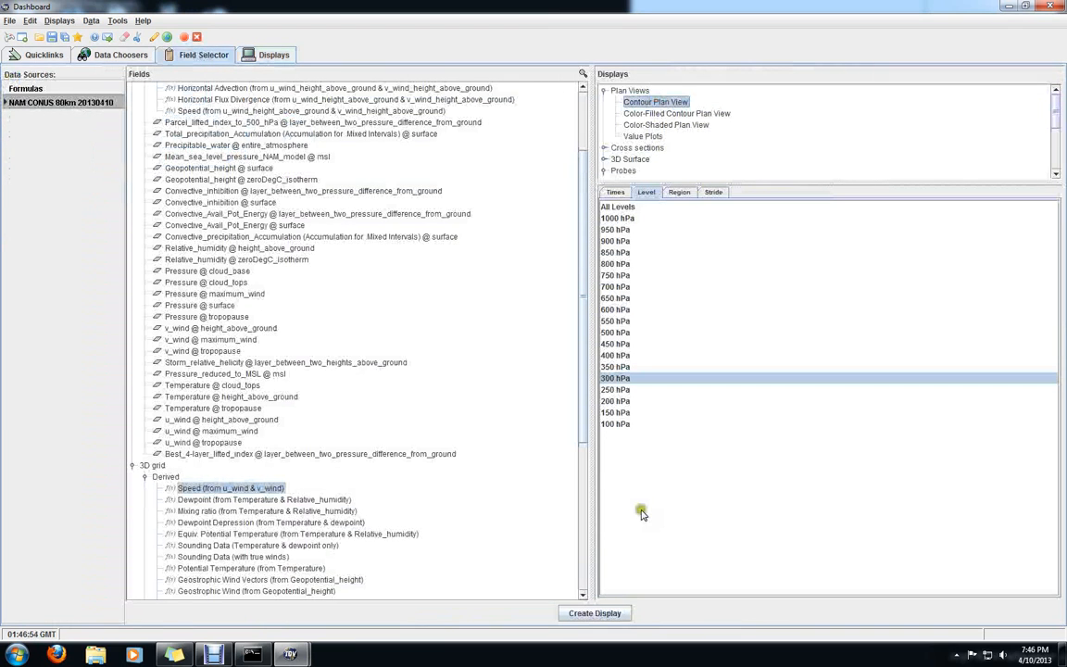
click(600, 614)
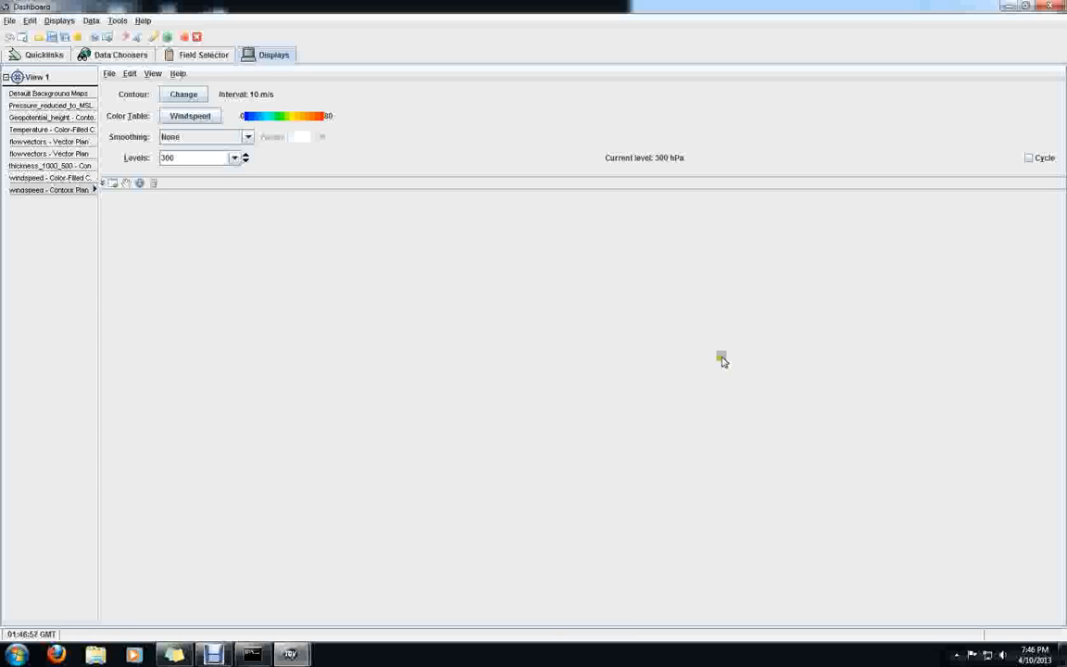
click(181, 94)
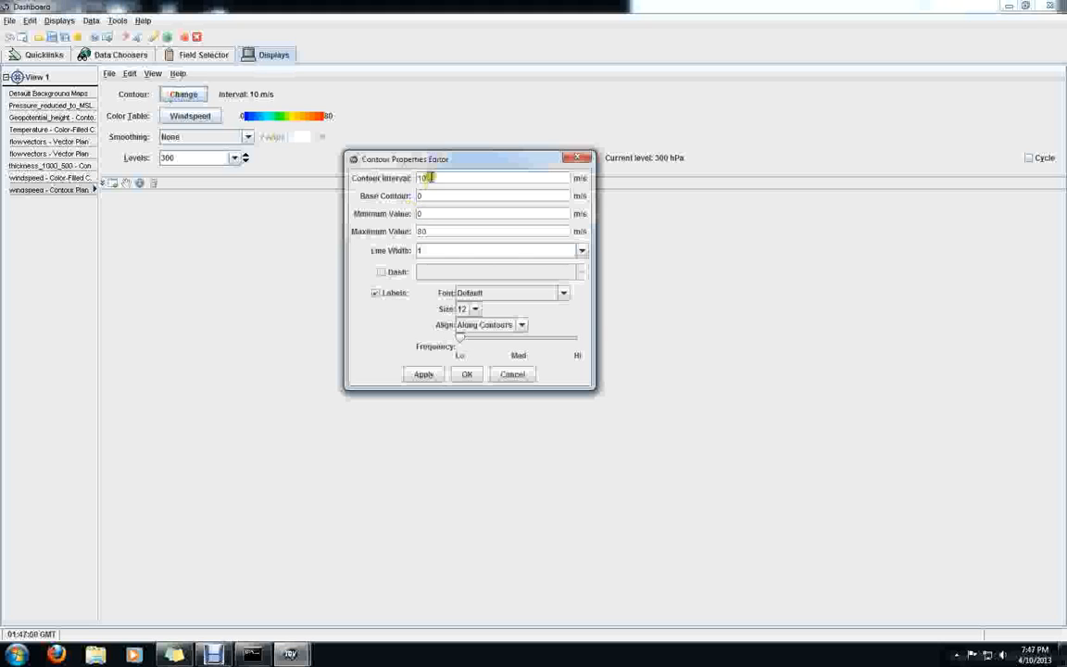
click(508, 374)
click(180, 94)
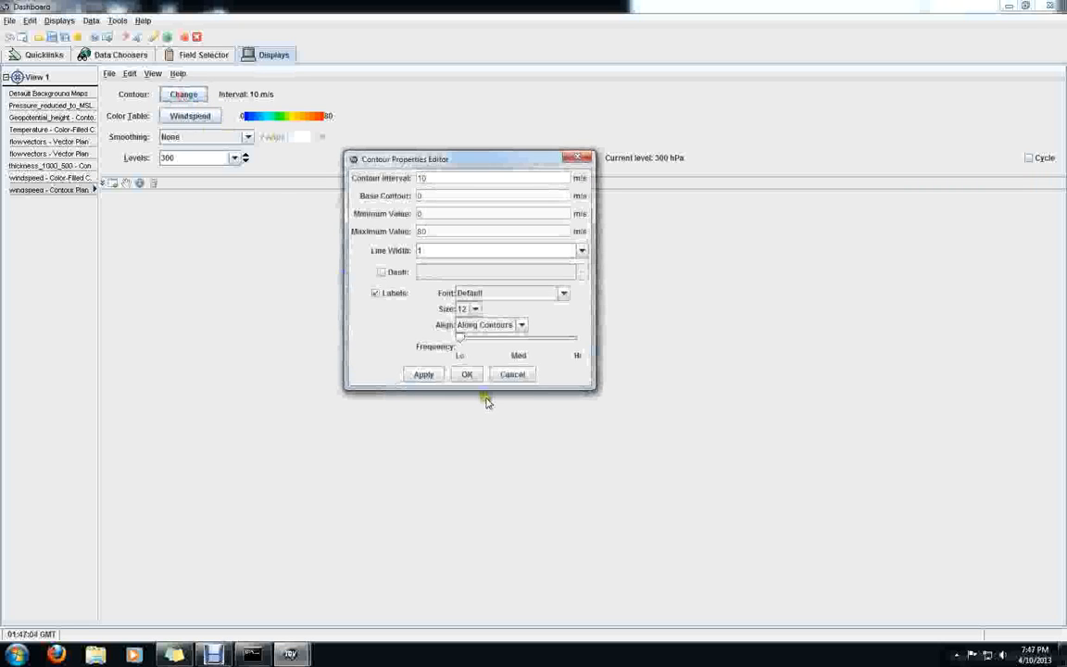
click(506, 374)
Change the display unit of the 300 hPa wind speed contour lines to knot
click(130, 73)
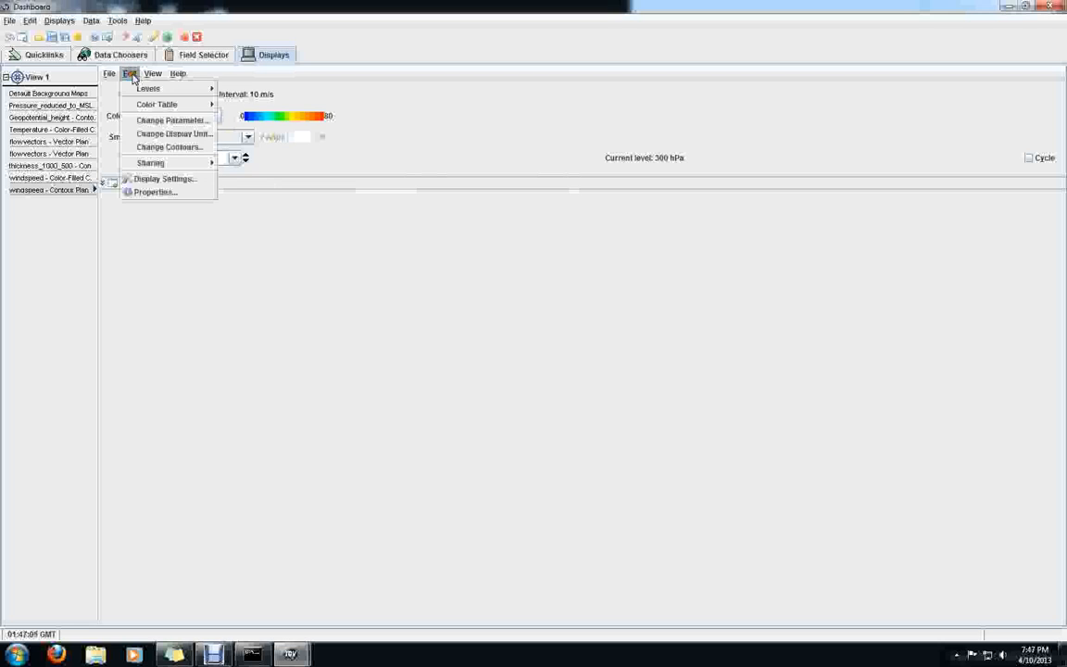
click(176, 133)
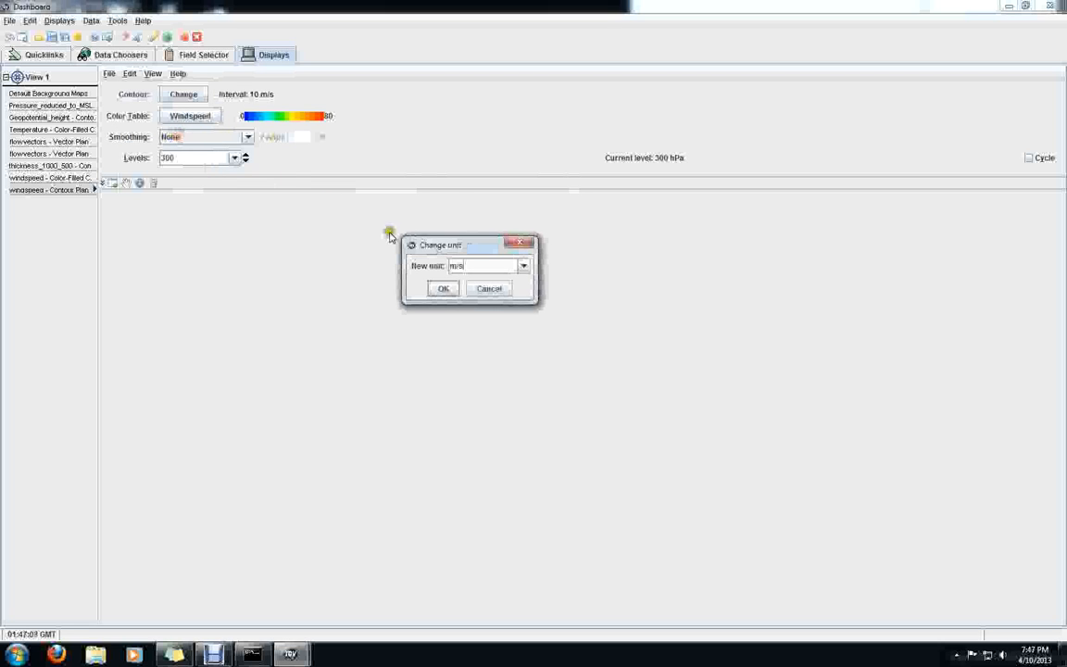
click(524, 268)
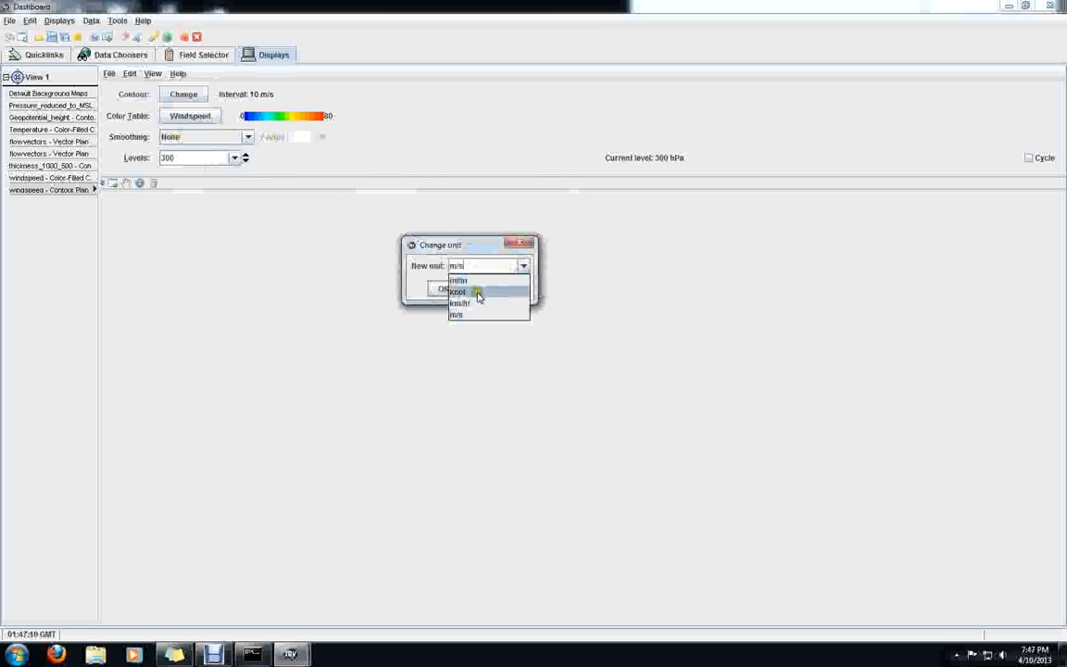
click(475, 292)
click(443, 289)
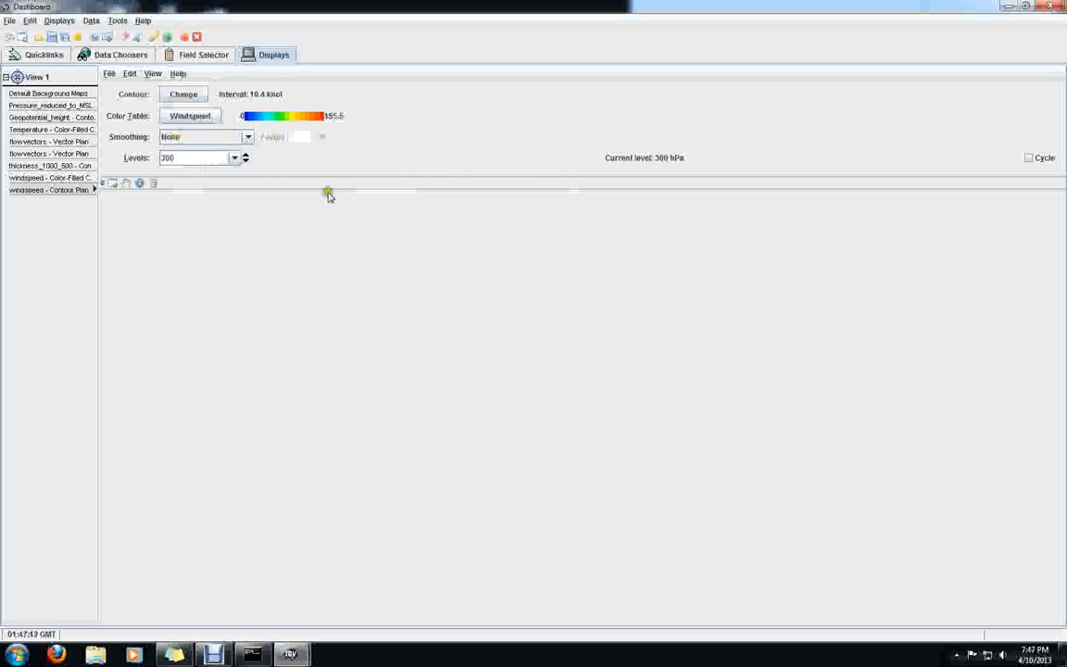
Set the wind speed contour lines' interval to 20 knots and their maximum value to 200 knots
click(185, 93)
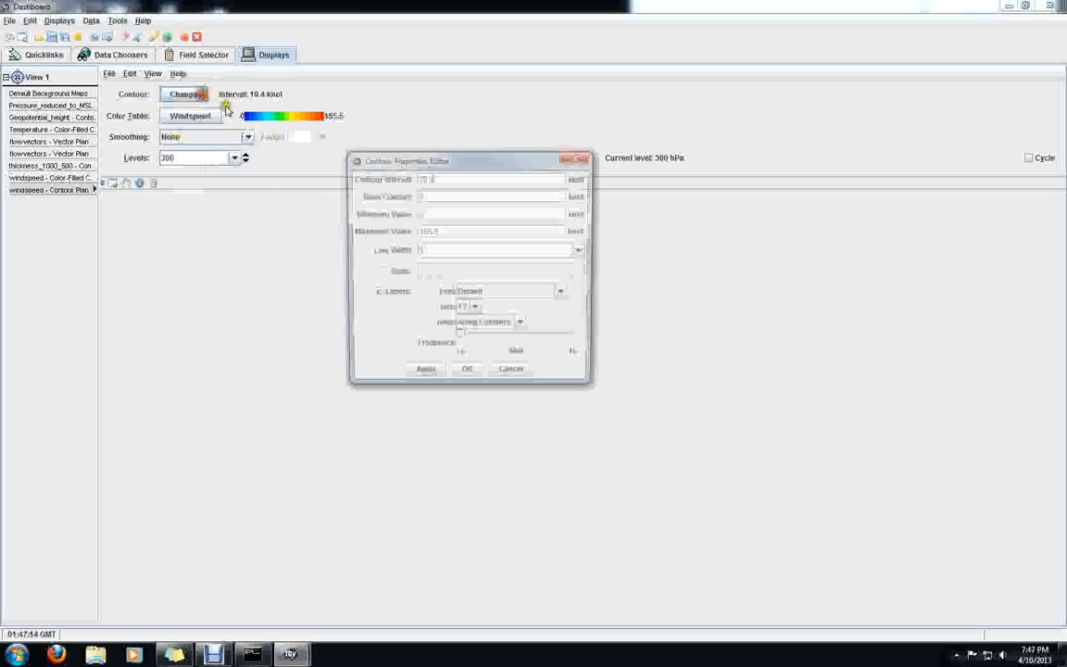
text(20)
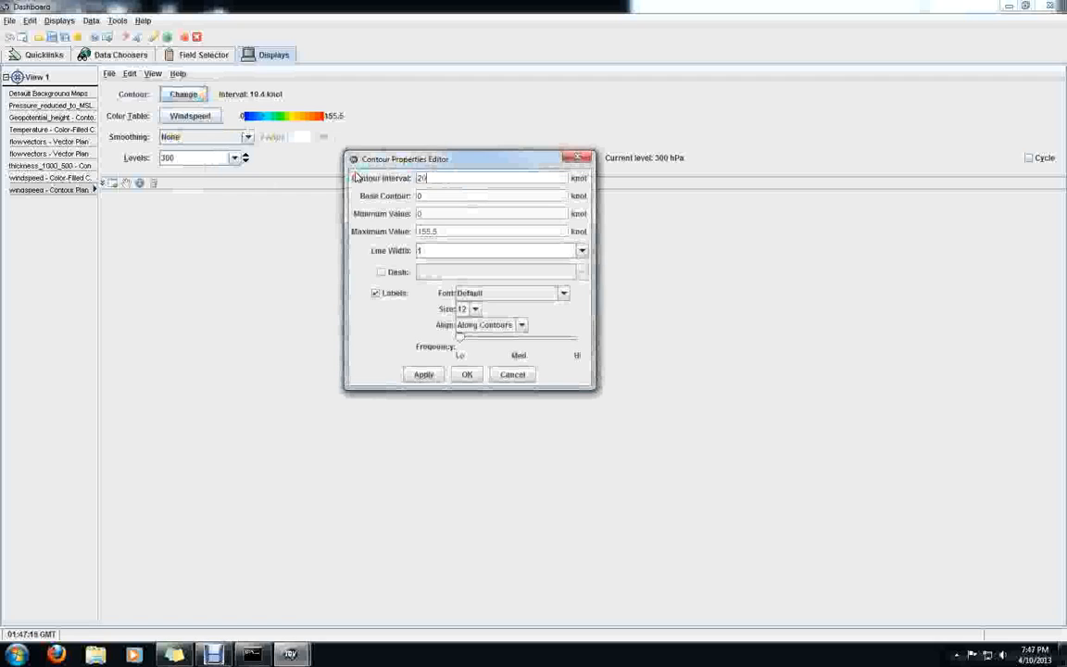
click(442, 230)
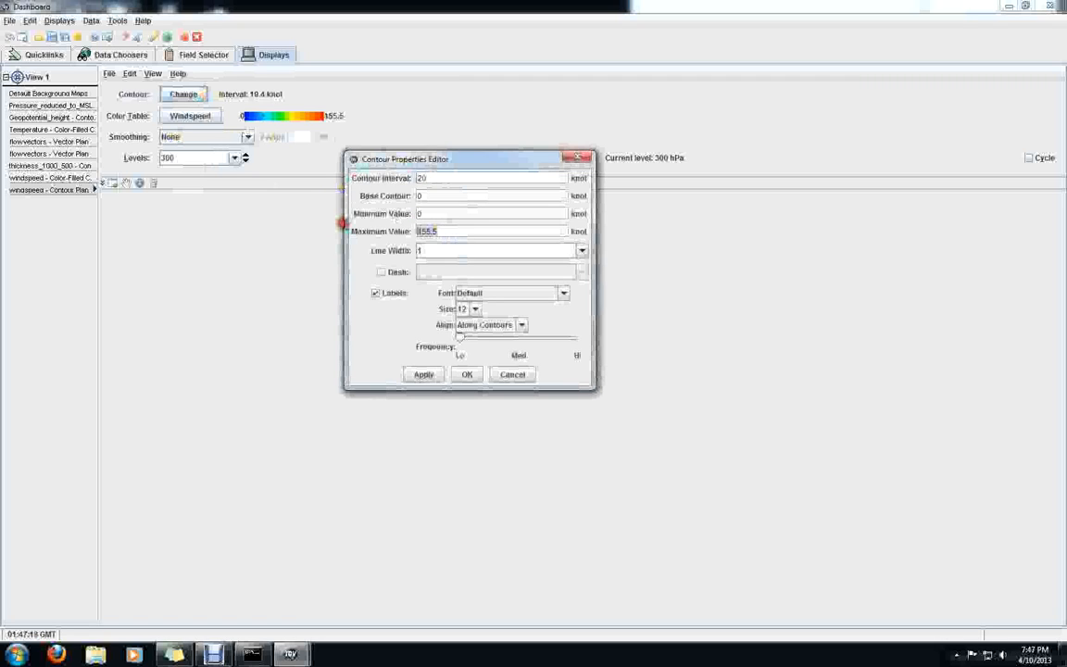
text(200)
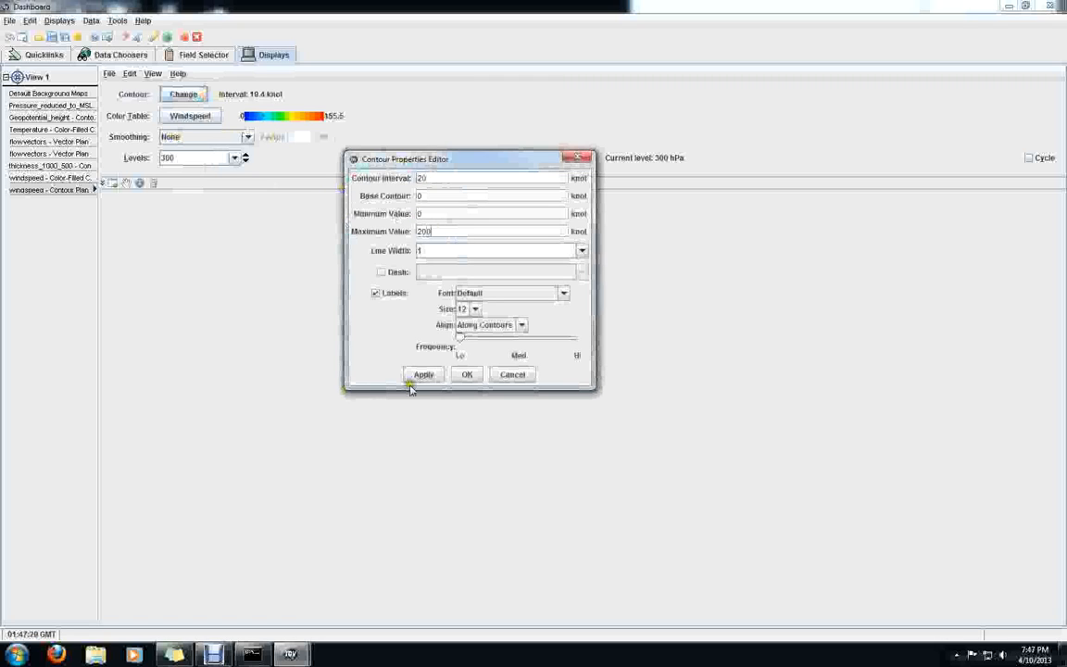
click(423, 374)
click(467, 374)
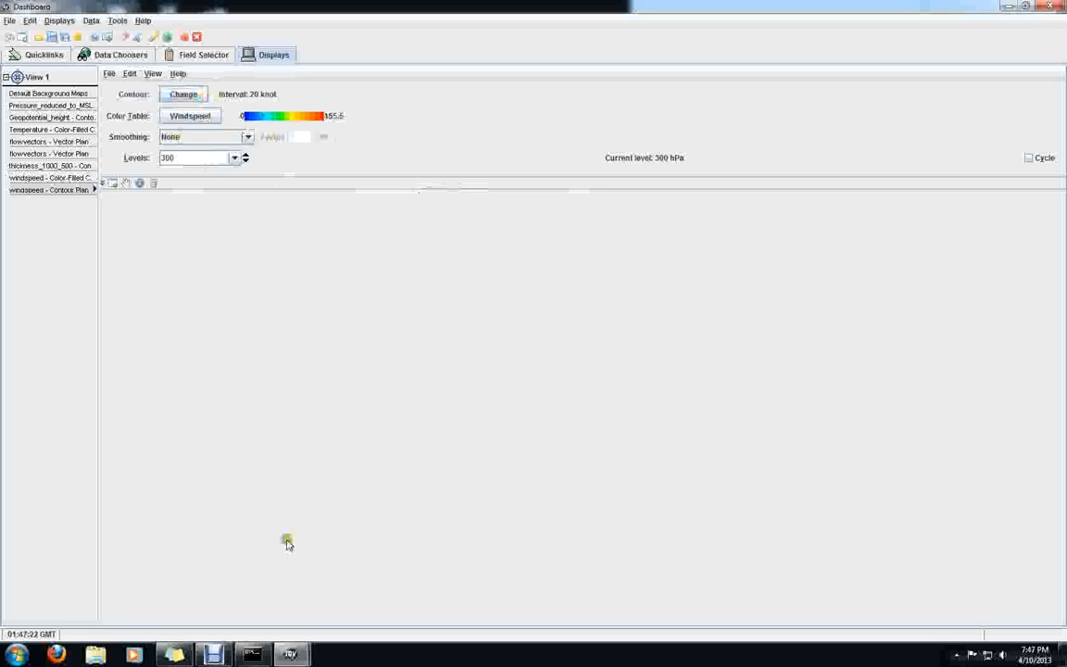
Return to the map view and set the wind speed contour lines' color range from 0 to 200
mouse_move(290, 654)
click(356, 572)
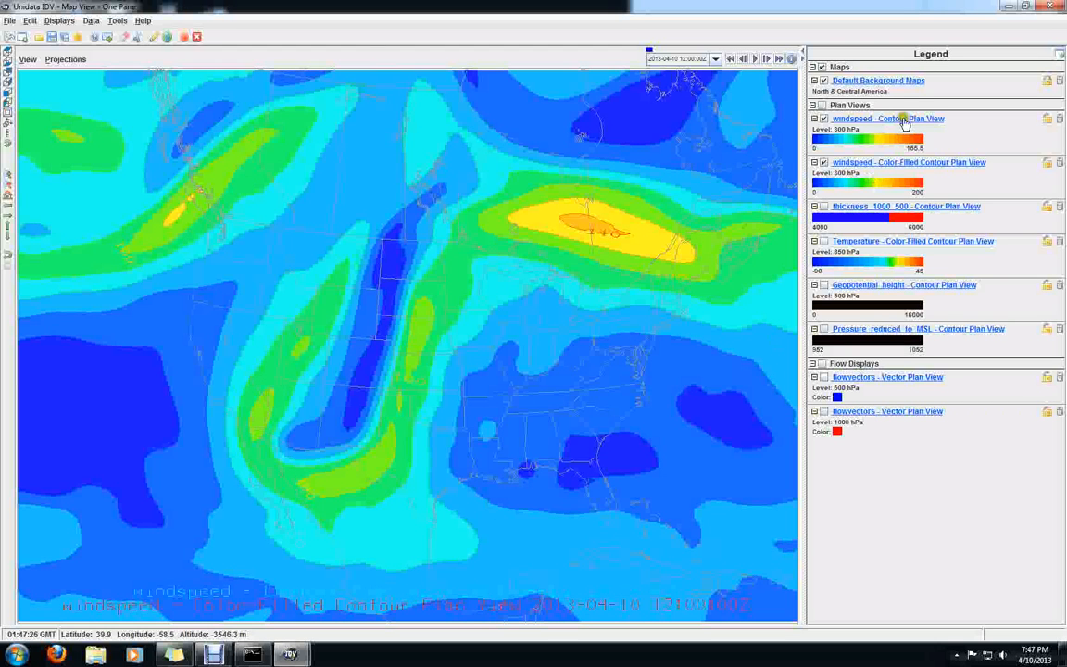
click(817, 141)
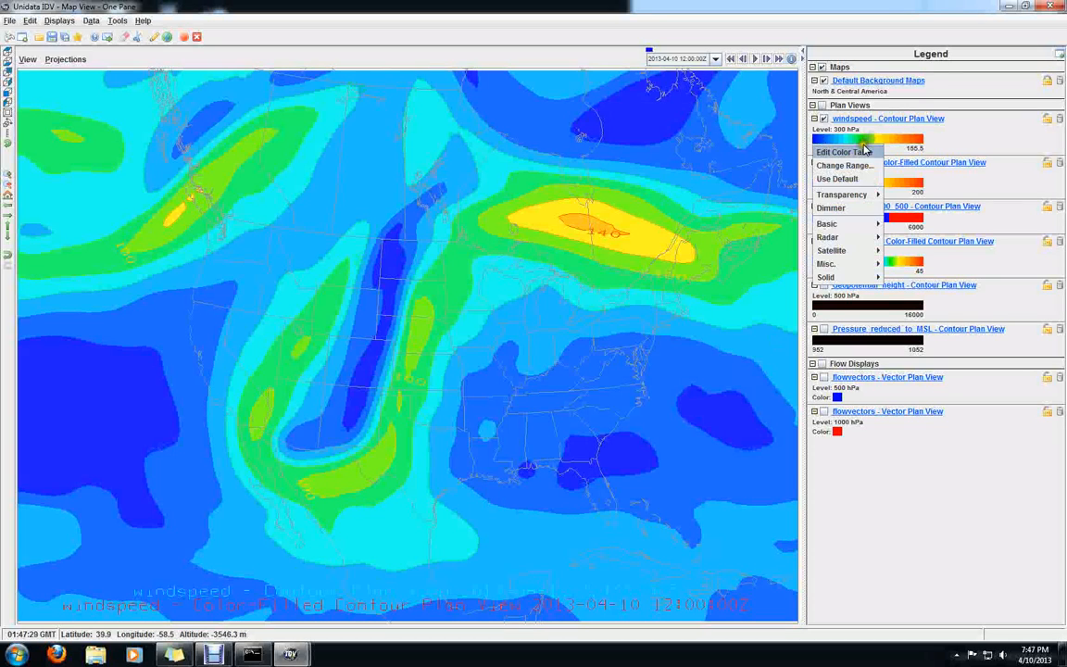
click(849, 166)
click(279, 160)
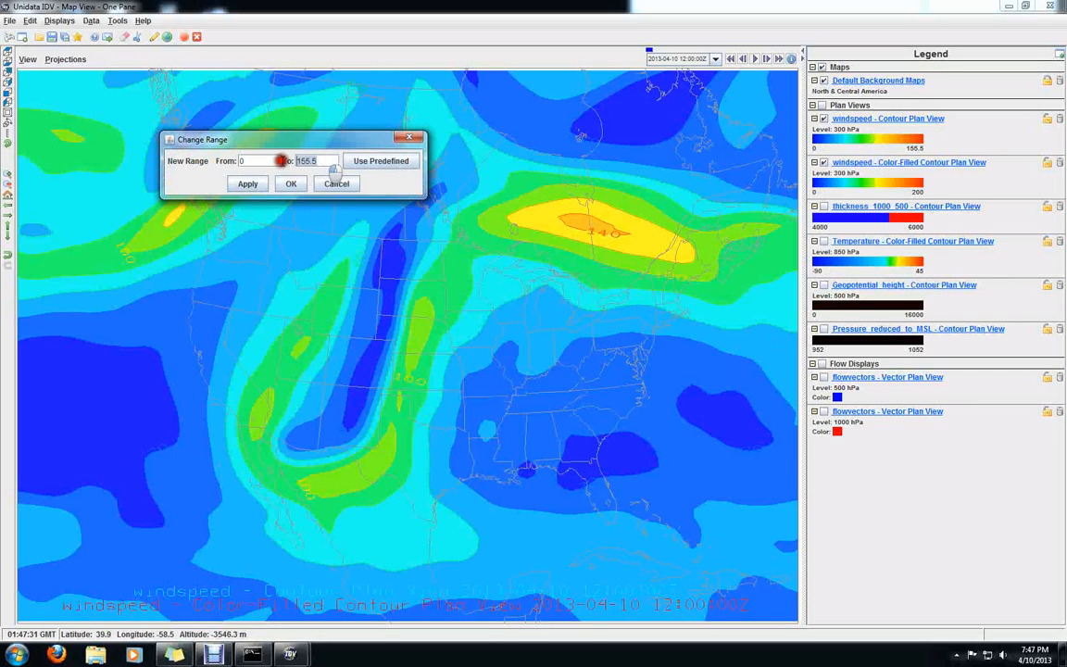
text(200)
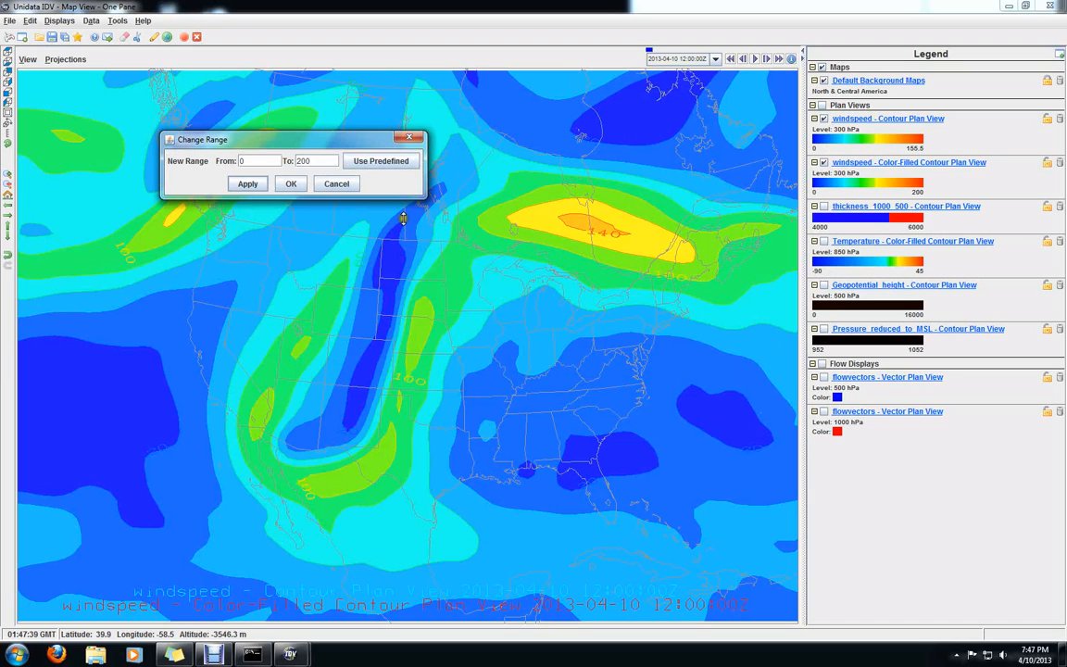
click(250, 184)
click(290, 183)
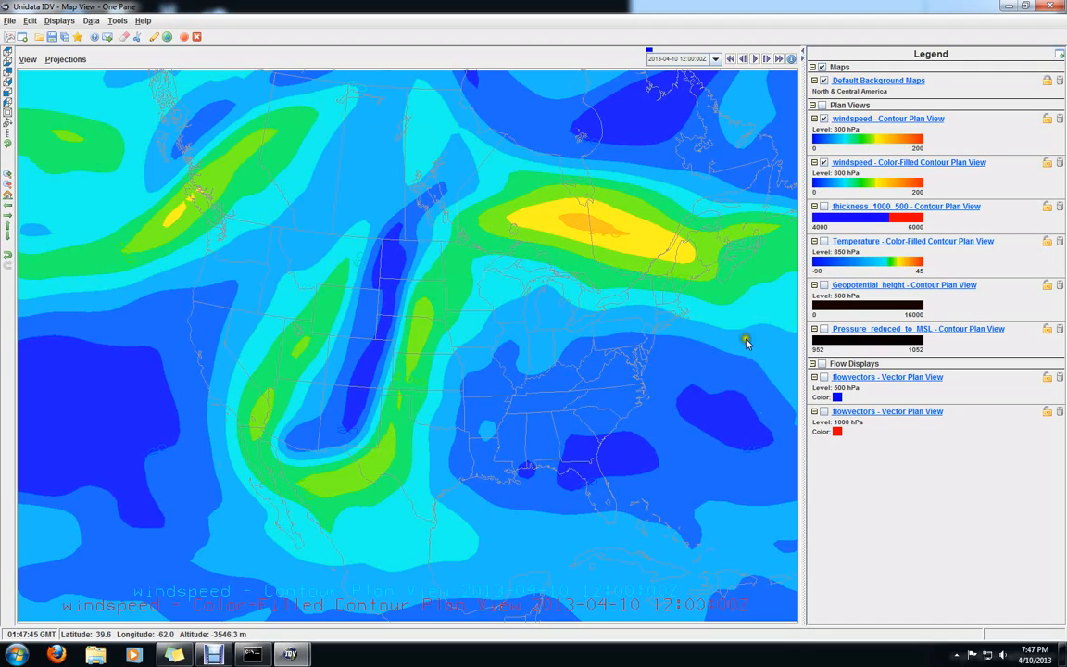
Fill the entire color table of the wind speed contour lines with near-black
click(868, 139)
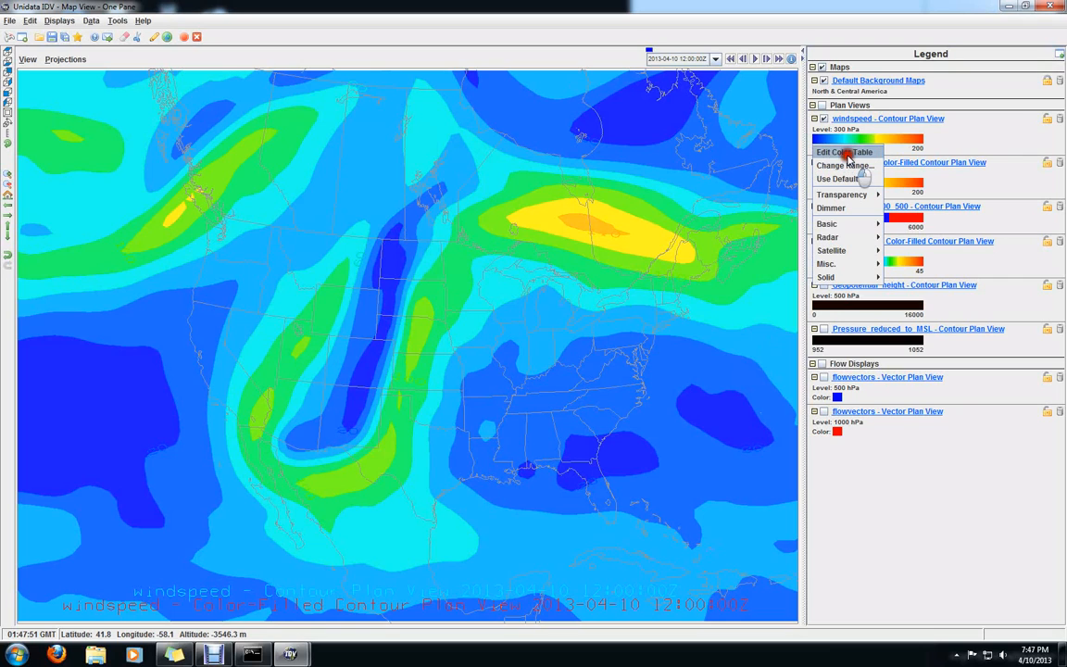
click(845, 152)
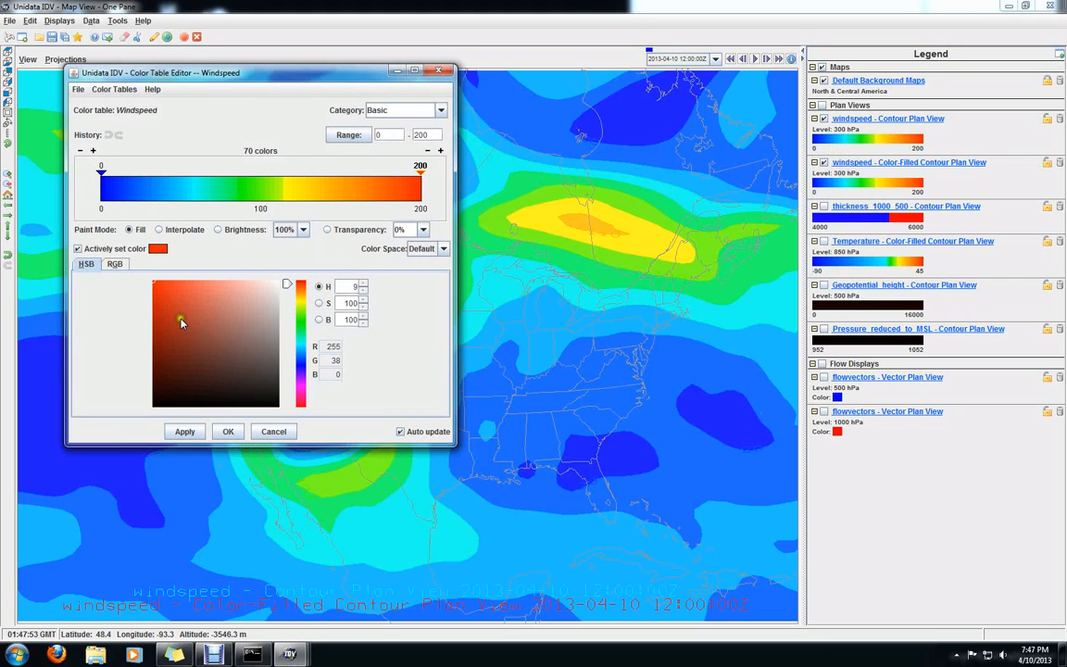
click(171, 385)
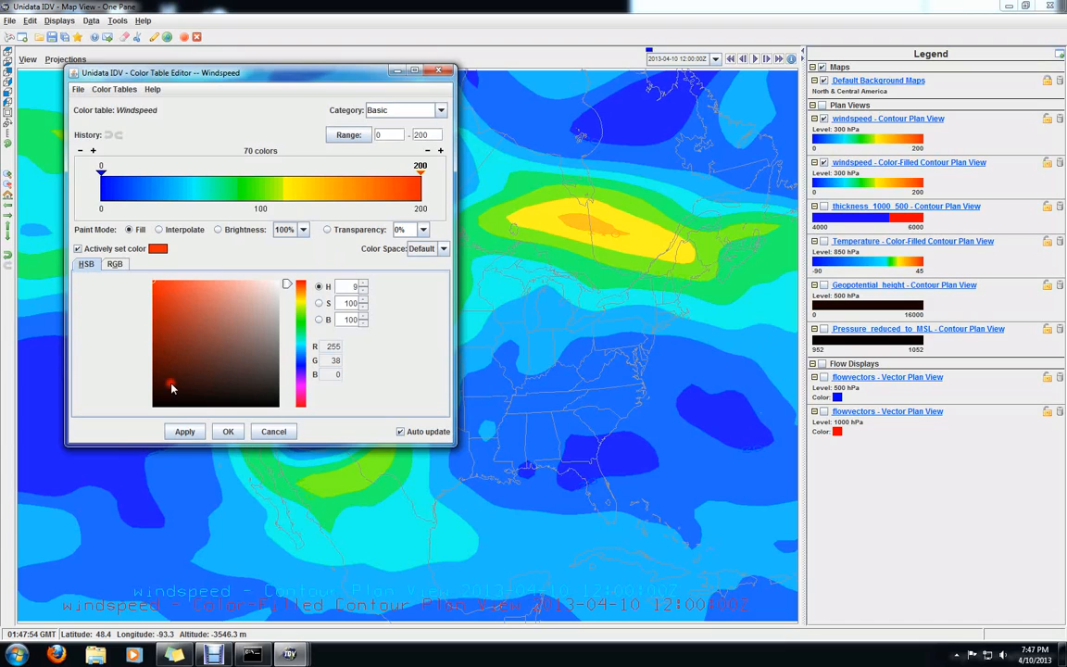
click(154, 286)
drag(155, 288, 164, 405)
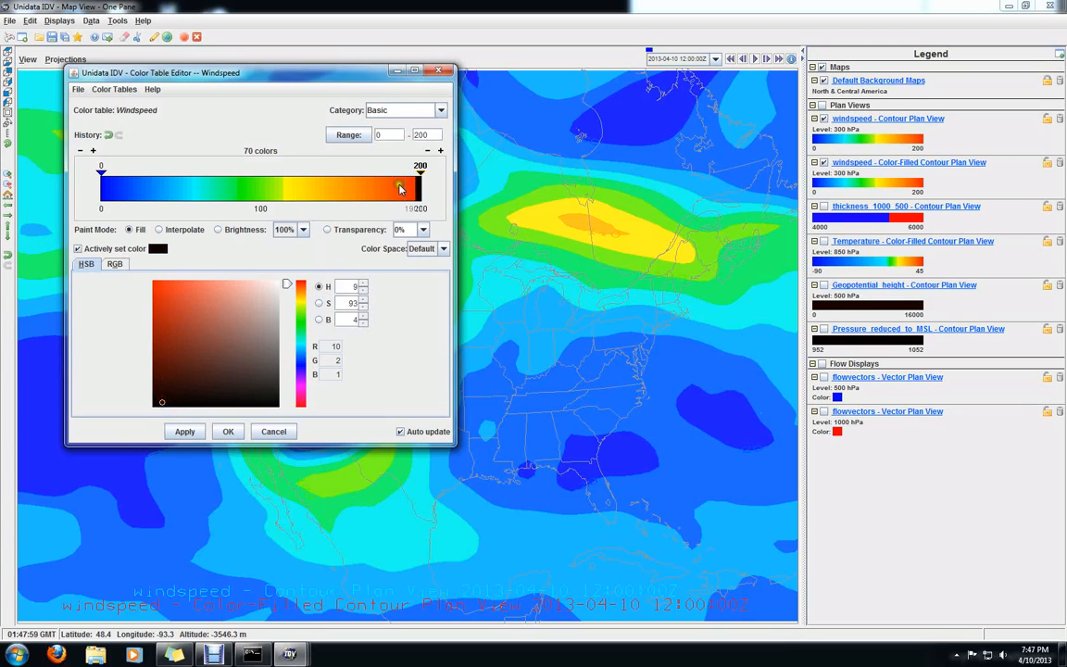
mouse_move(385, 178)
mouse_down()
mouse_move(144, 197)
mouse_move(93, 218)
mouse_up()
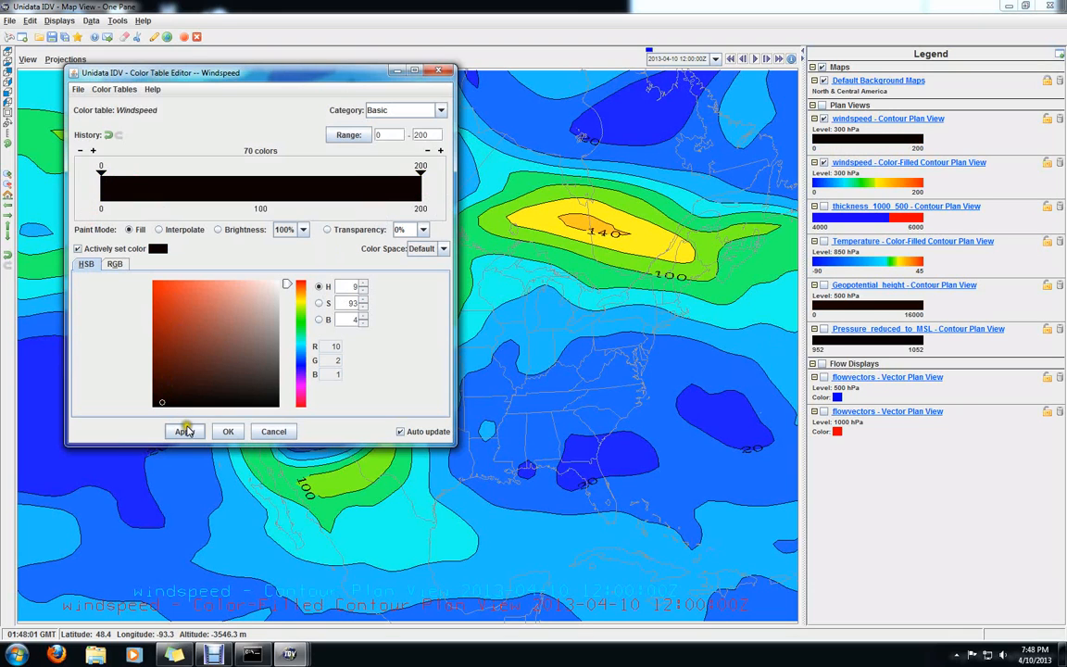
click(226, 430)
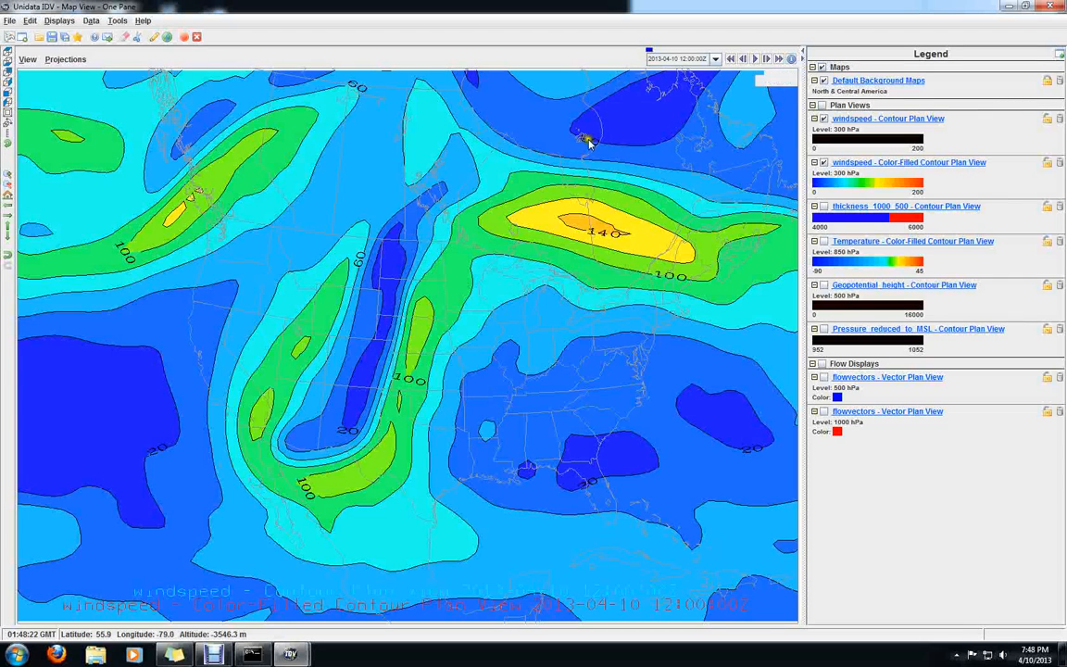
Toggle the wind speed color fill off and on, then hide both 300 hPa wind speed displays
click(824, 163)
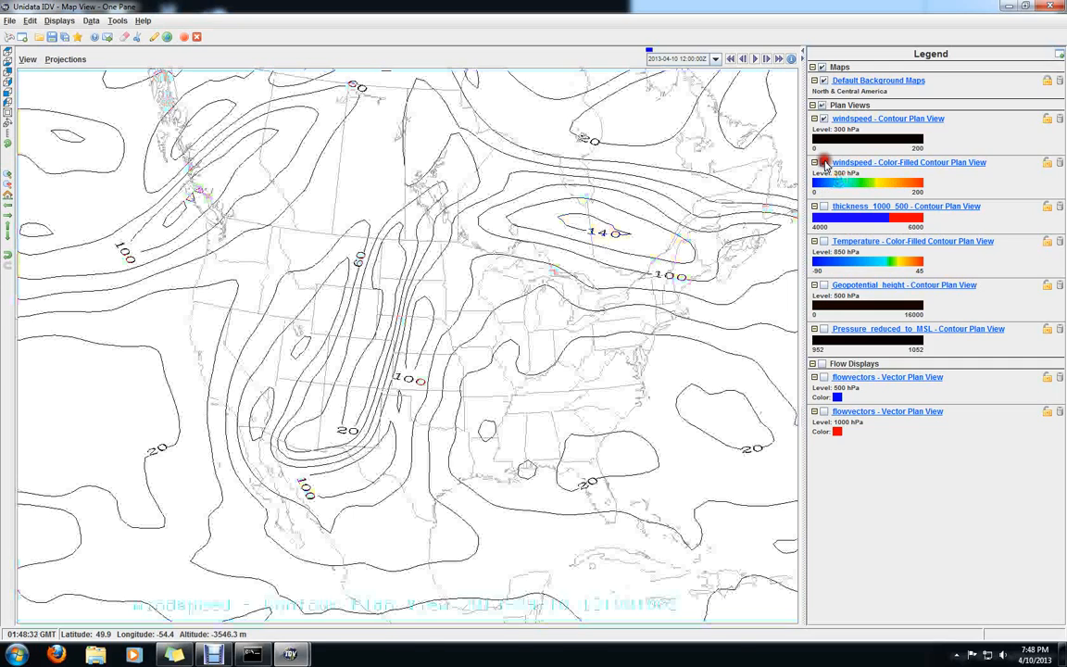
click(823, 163)
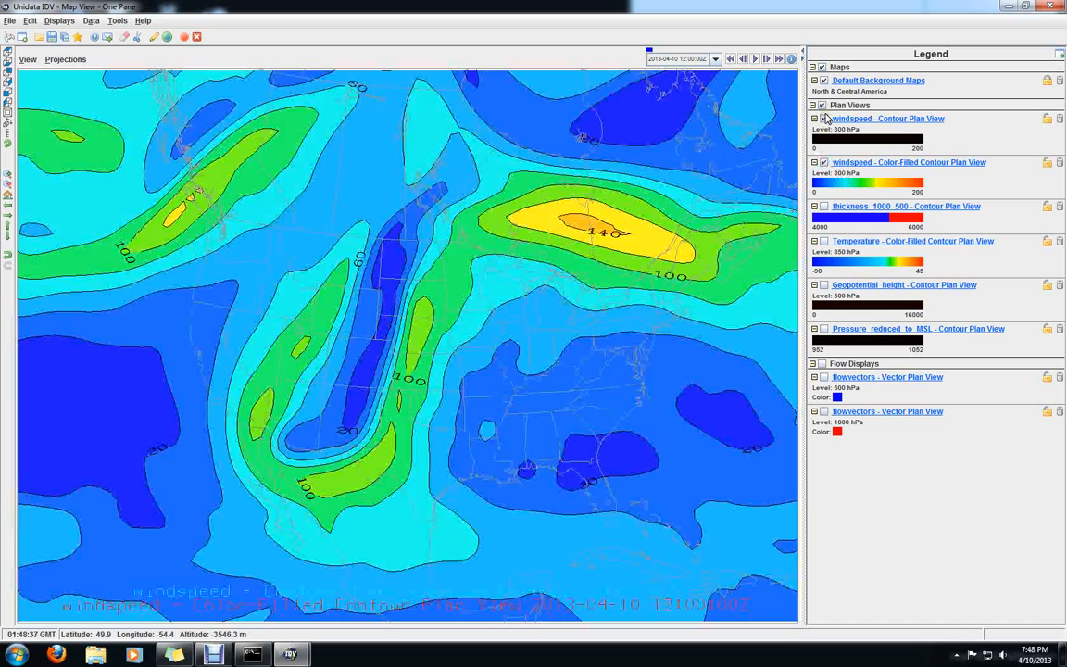
click(823, 119)
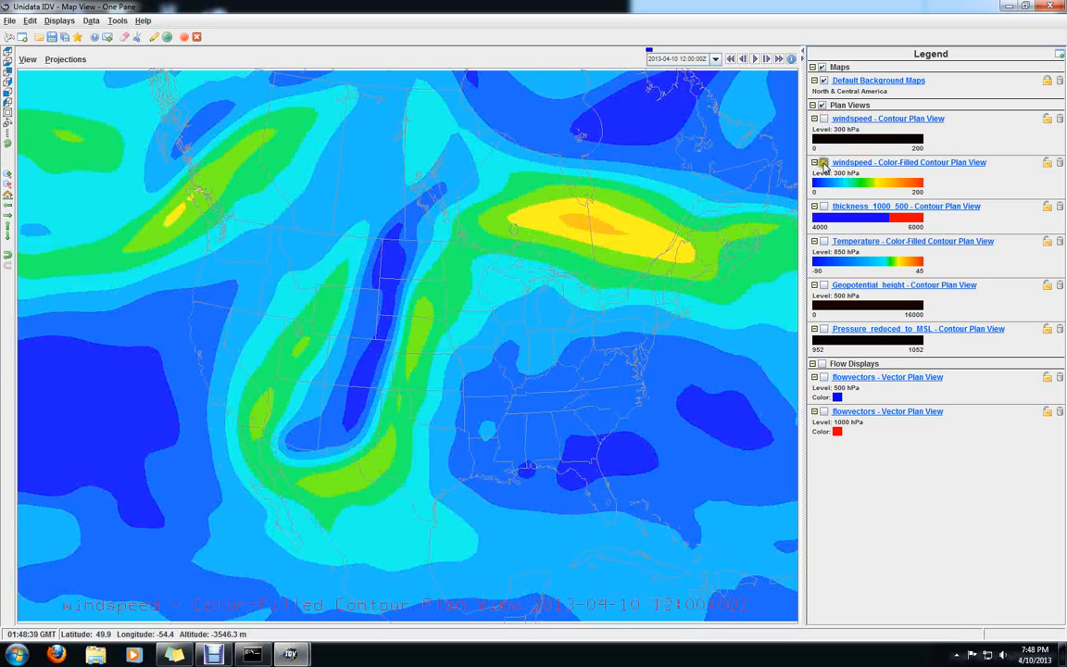
click(823, 163)
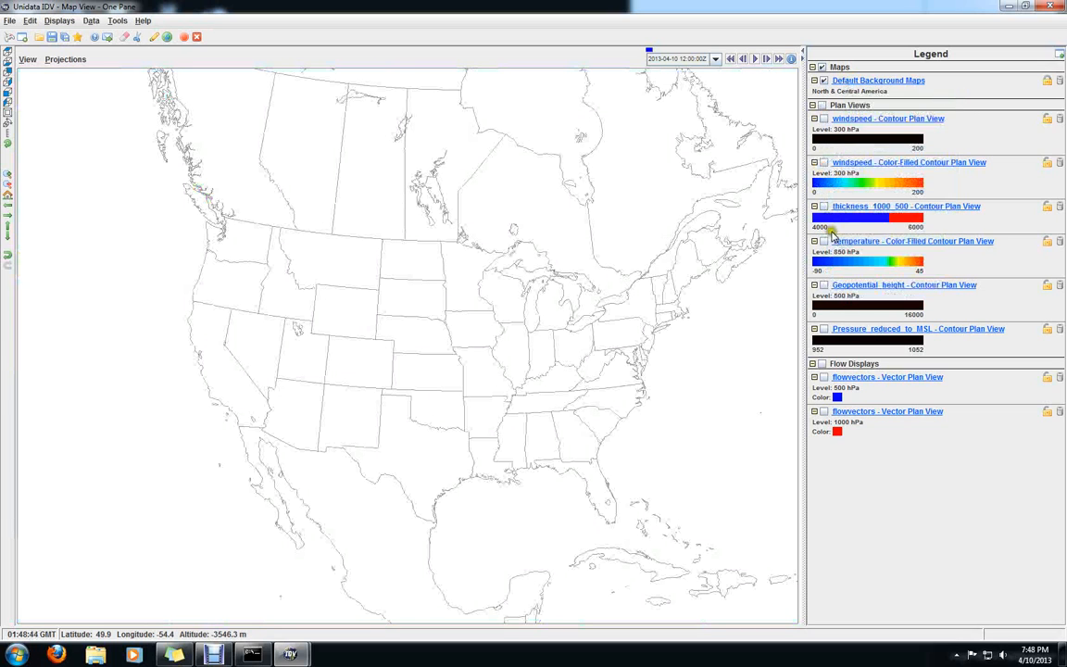
Show the 1000-500 hPa thickness, the 1000 hPa and 500 hPa wind vectors, and the mean sea level pressure contours together
click(823, 206)
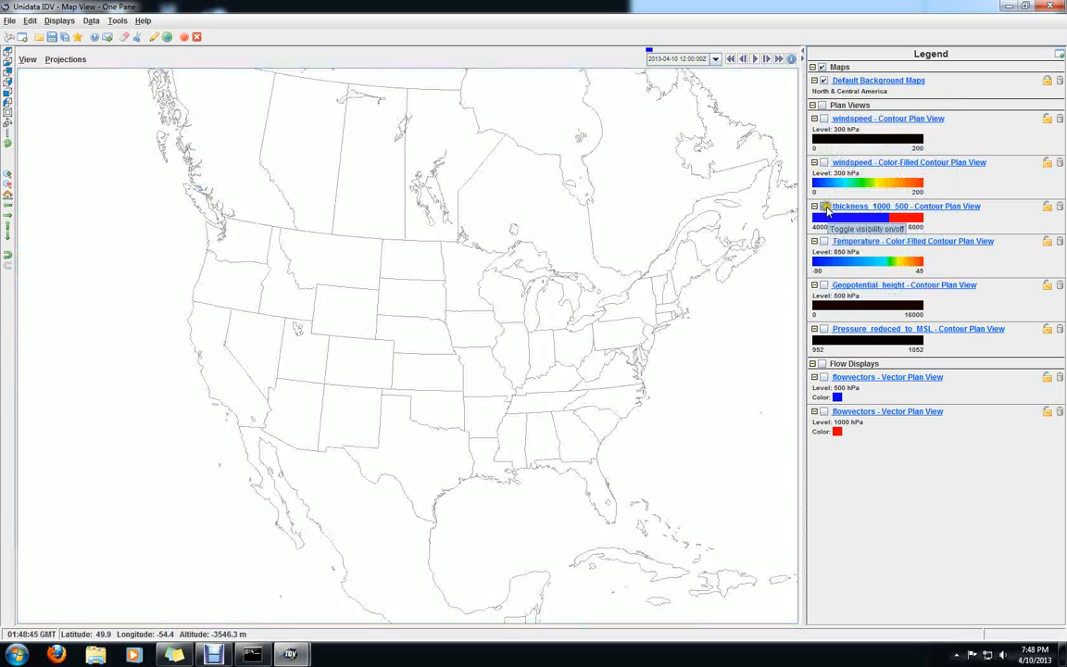
click(823, 411)
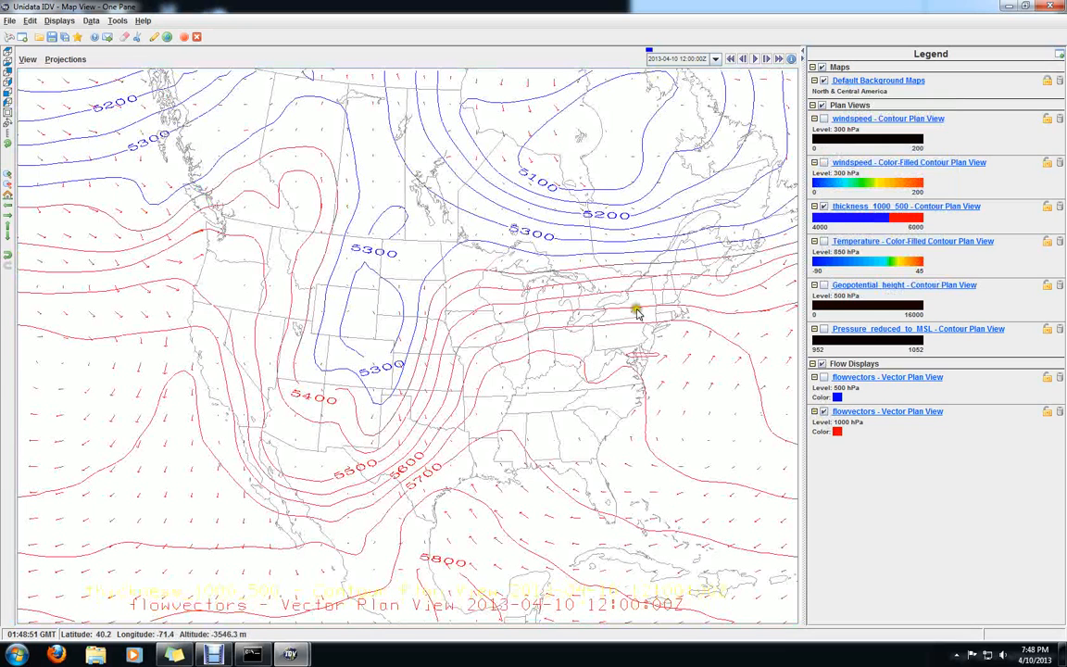
click(823, 377)
click(823, 330)
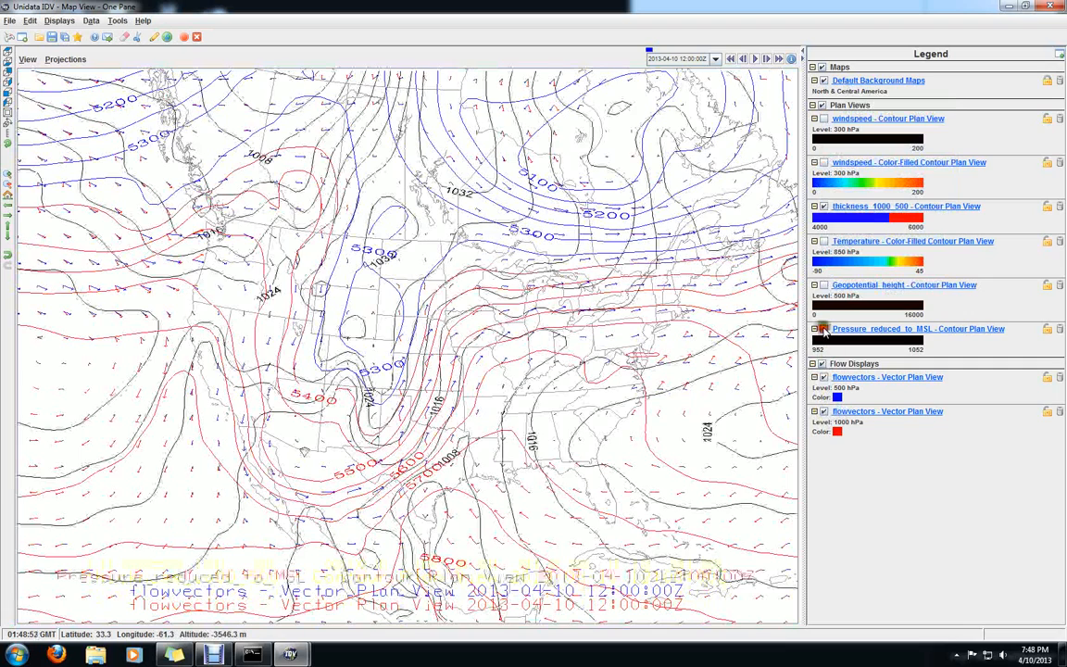